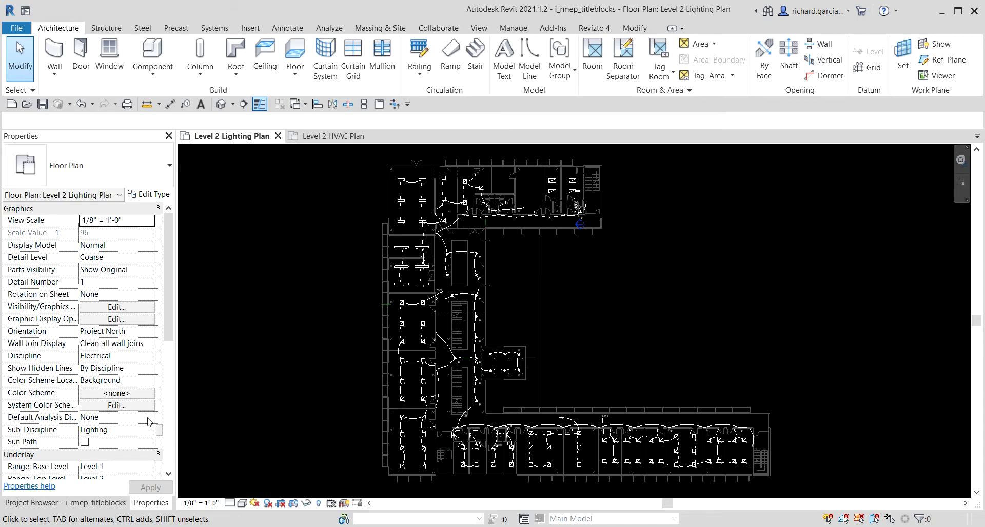
# Step: Open sheet E201 from the project's sheet list and expand it to show its placed views
pyautogui.click(47, 505)
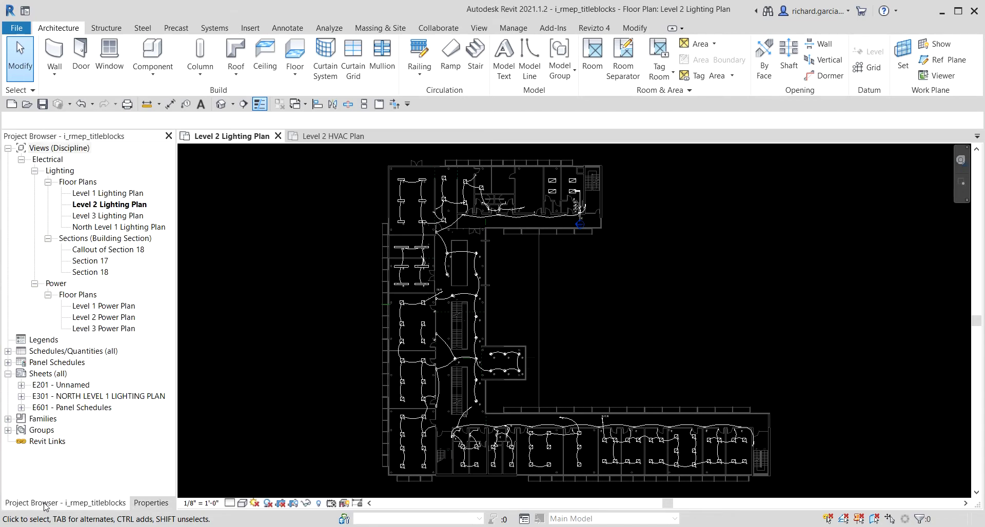
pyautogui.click(75, 387)
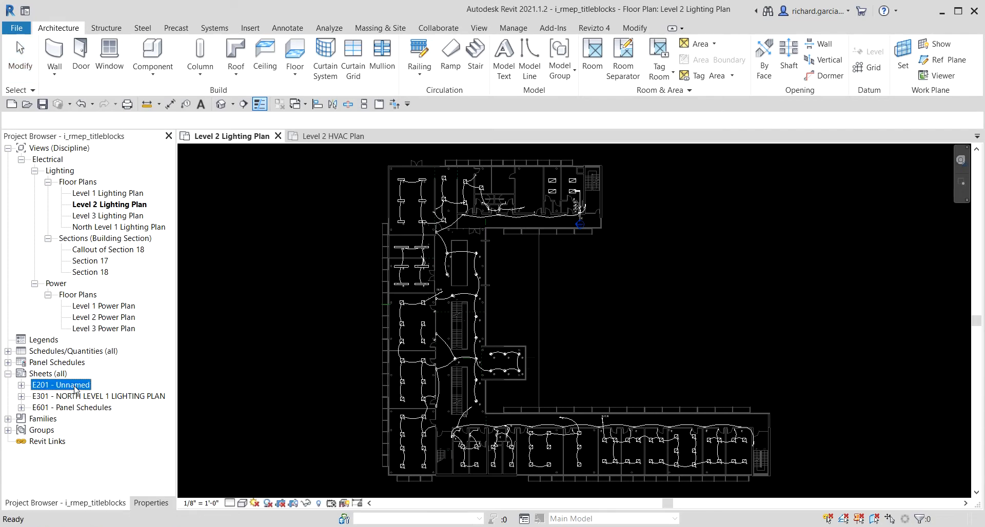
pyautogui.click(45, 386)
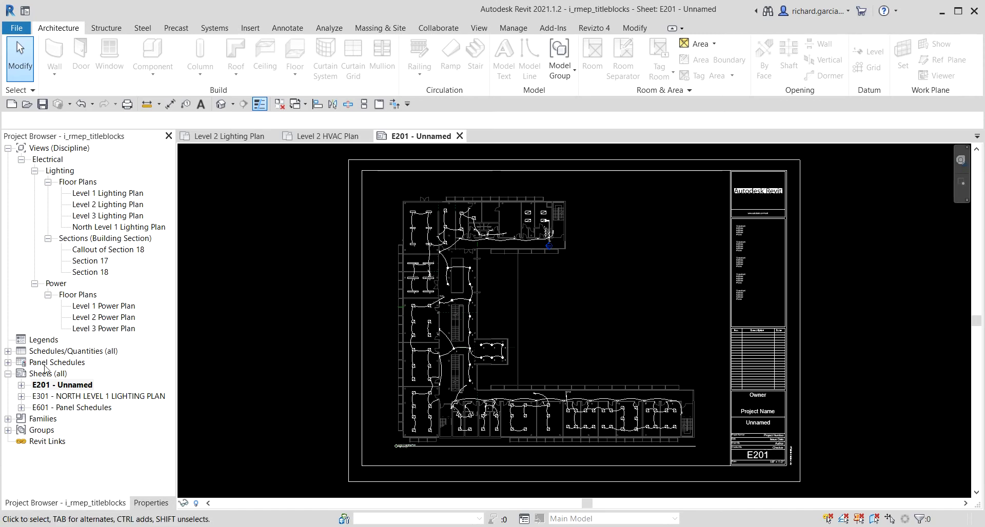
pyautogui.click(21, 385)
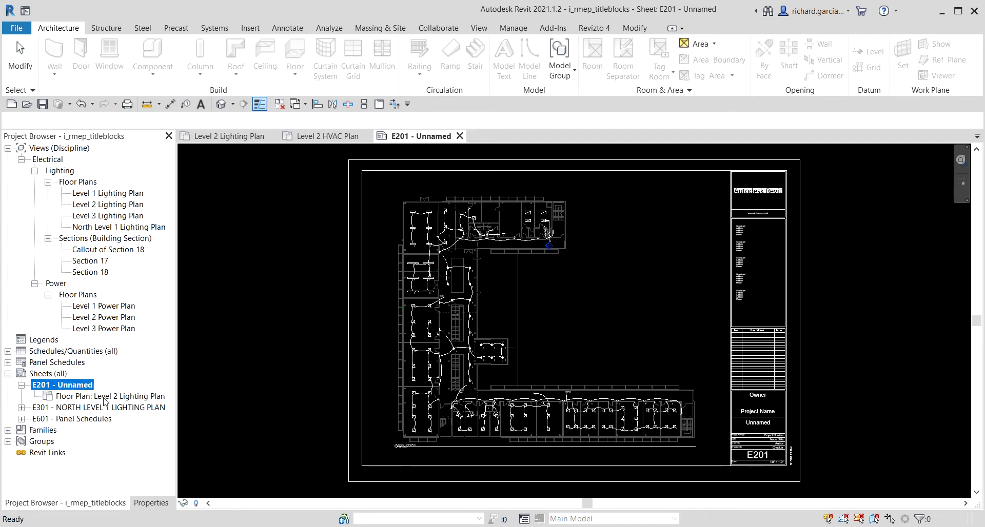
# Step: Try to place the Level 2 Lighting Plan view on sheet E201 a second time
pyautogui.press('ctrl')
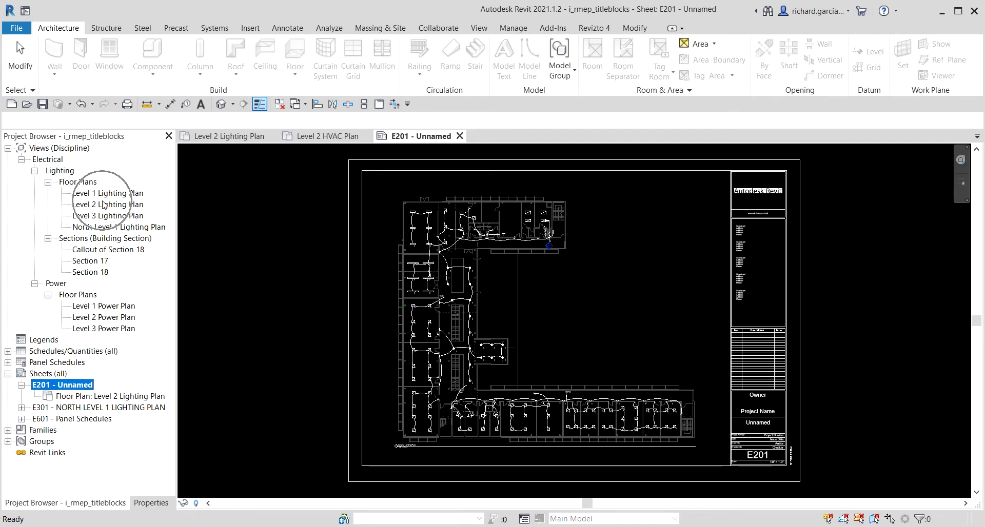
pyautogui.press('ctrl')
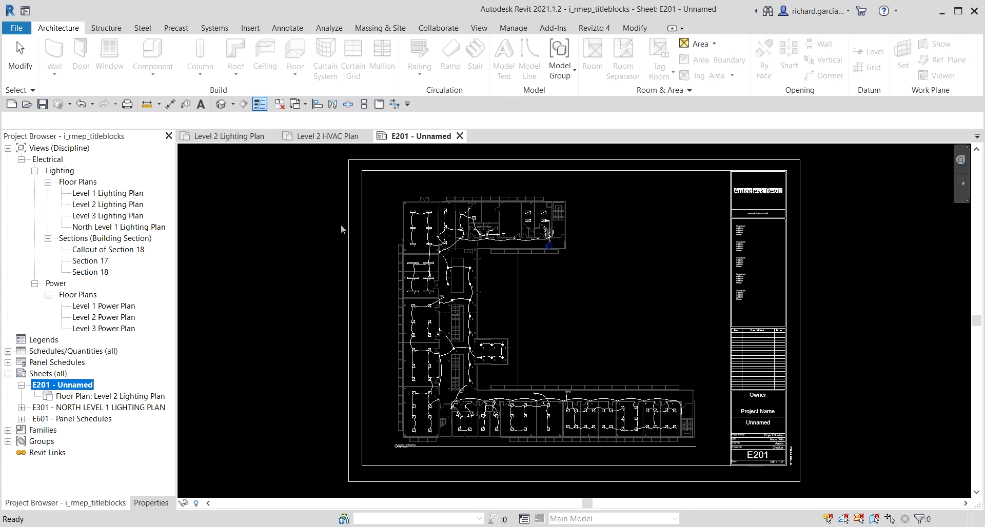
pyautogui.press('ctrl')
pyautogui.click(92, 205)
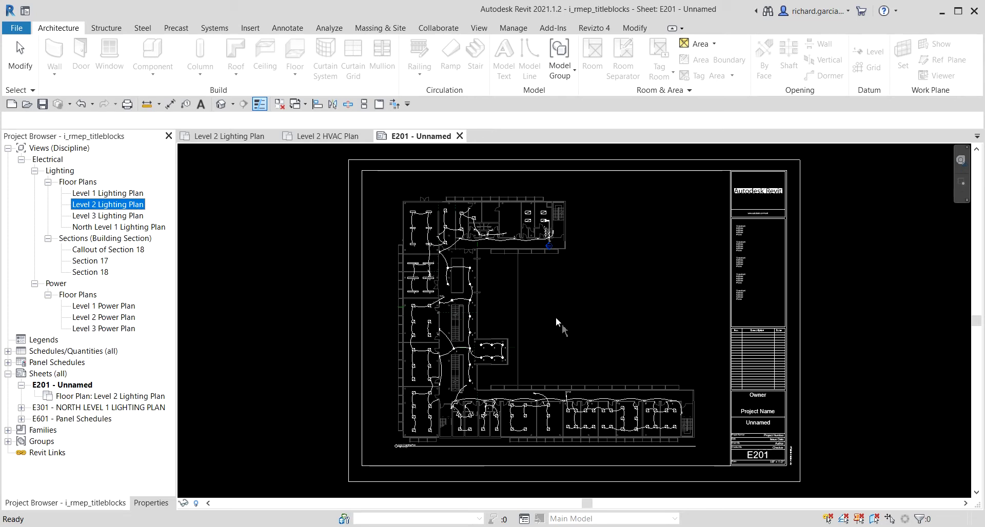
pyautogui.moveTo(555, 318); pyautogui.dragTo(555, 318)
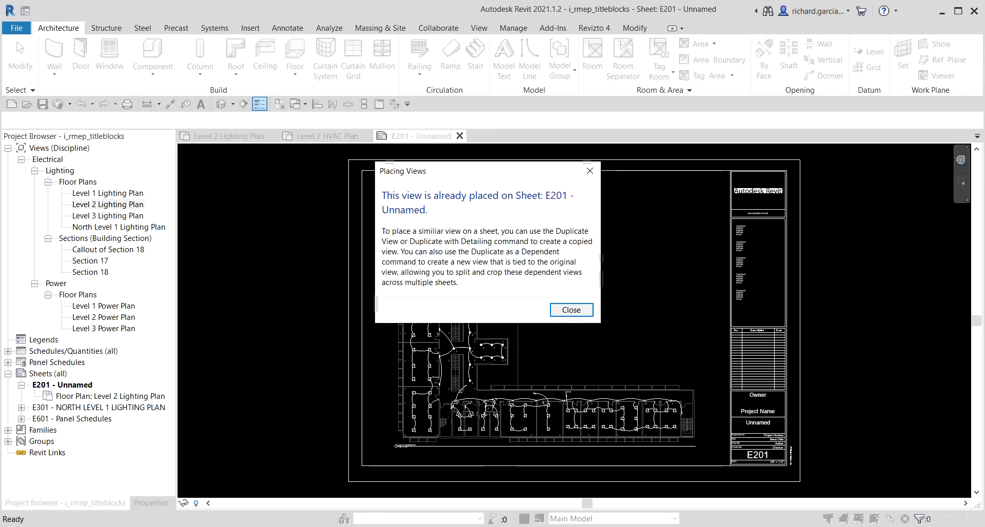
pyautogui.click(571, 310)
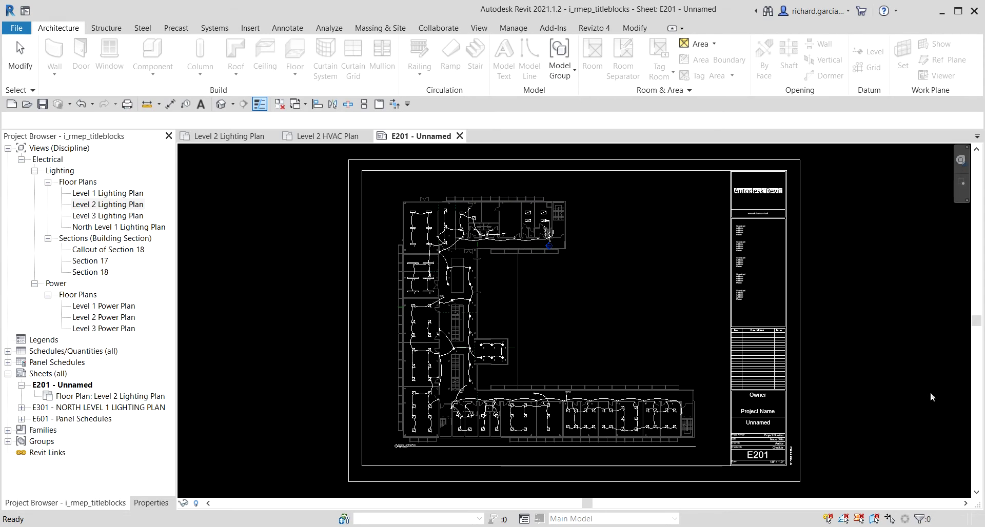
# Step: Change the sheet name in E201's title block to "2nd Floor Lighting Plan"
pyautogui.scroll(2, 803, 462)
pyautogui.scroll(3, 803, 460)
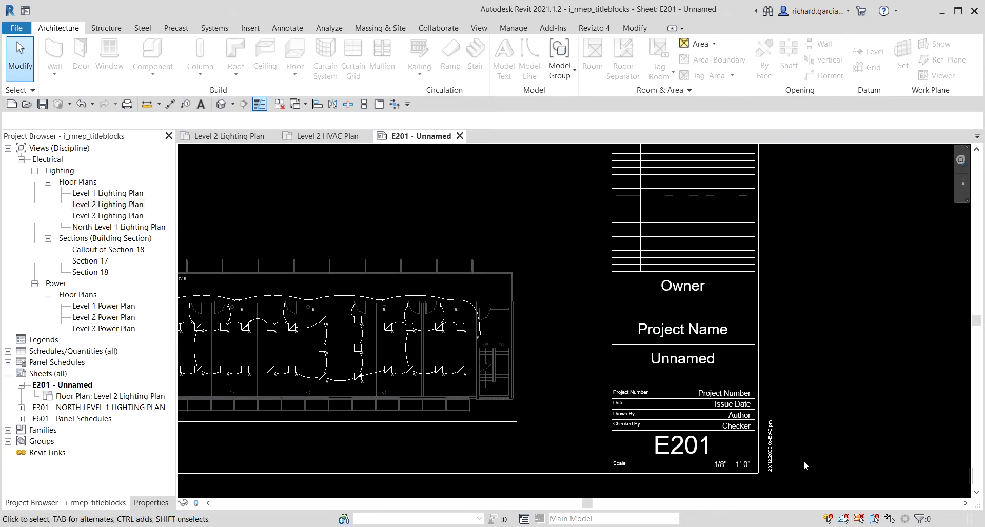
pyautogui.moveTo(803, 461); pyautogui.dragTo(729, 424, button='middle')
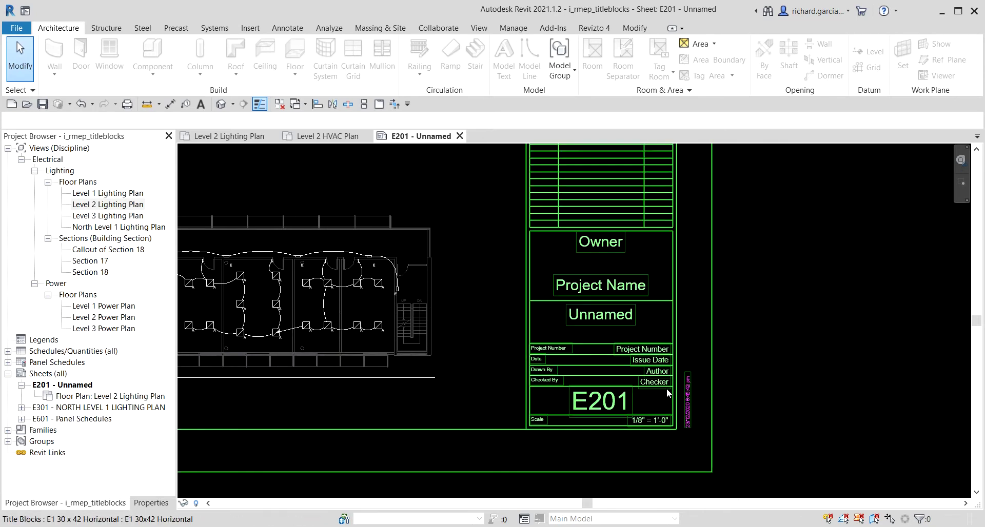
pyautogui.scroll(2, 667, 387)
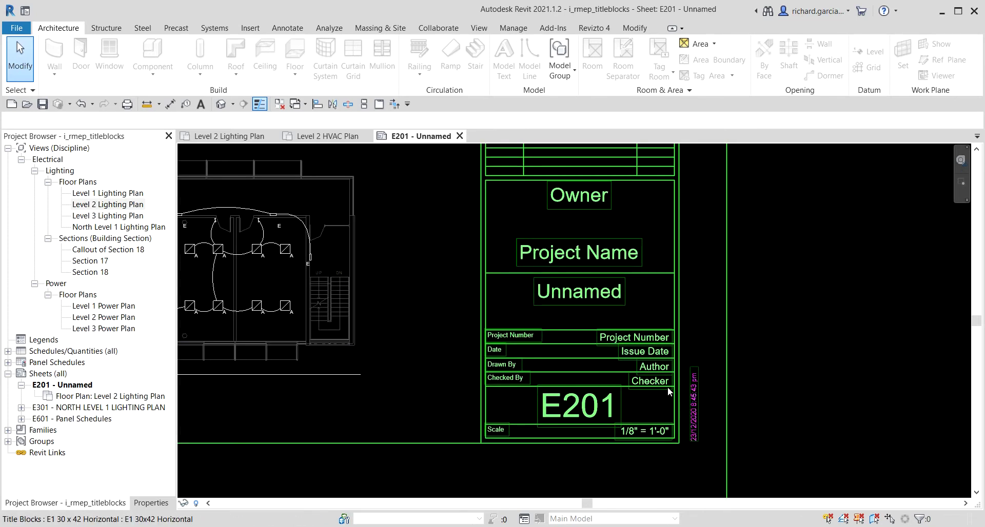
pyautogui.click(568, 293)
pyautogui.click(569, 294)
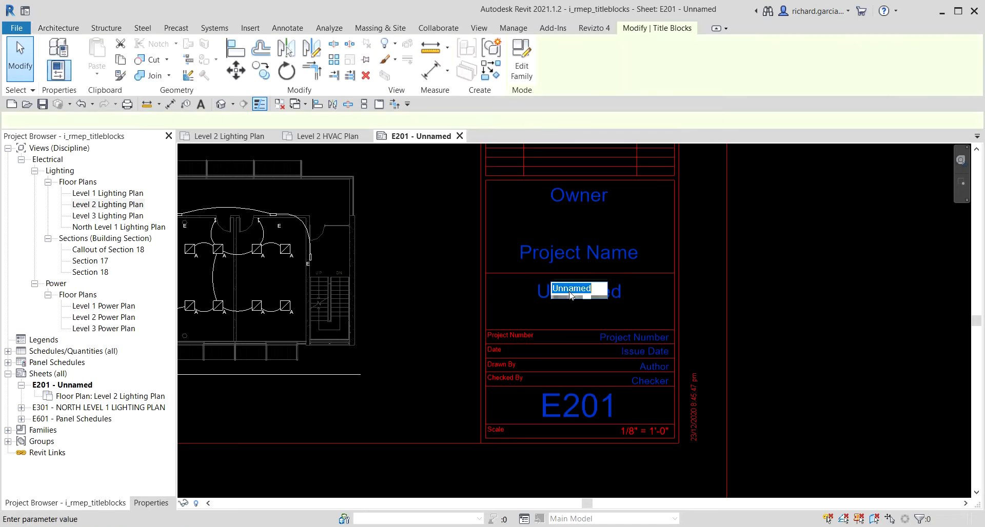
pyautogui.write('2nd')
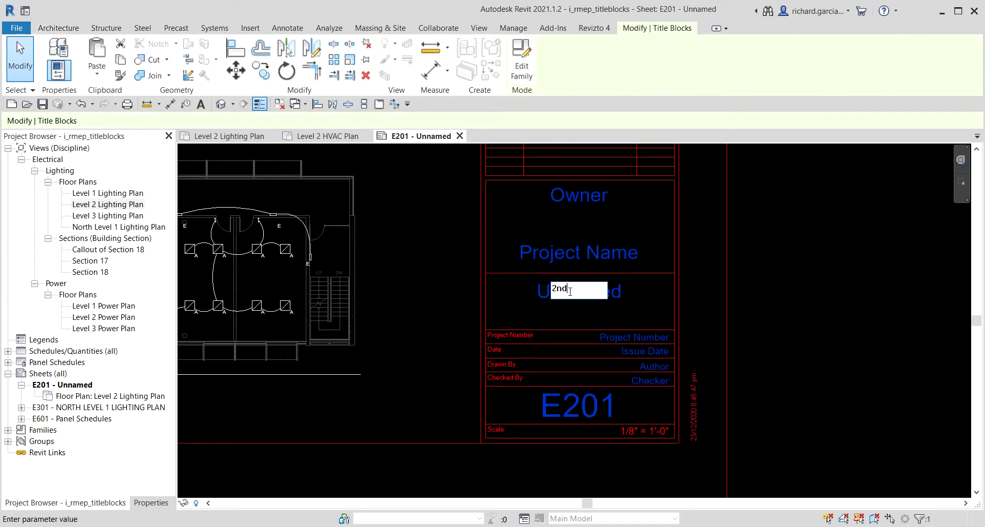
pyautogui.write(' Floor Lig')
pyautogui.write('hting Plan')
pyautogui.press('Return')
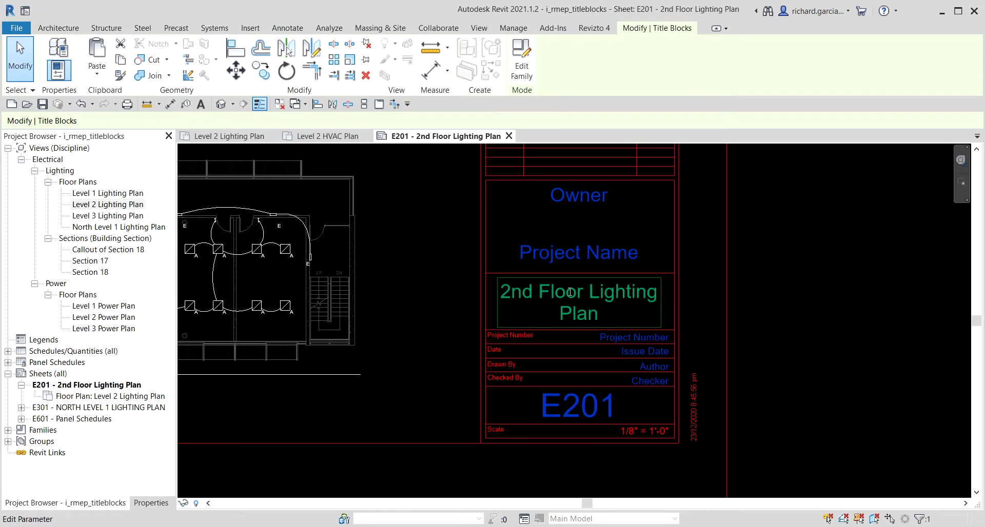
pyautogui.click(801, 239)
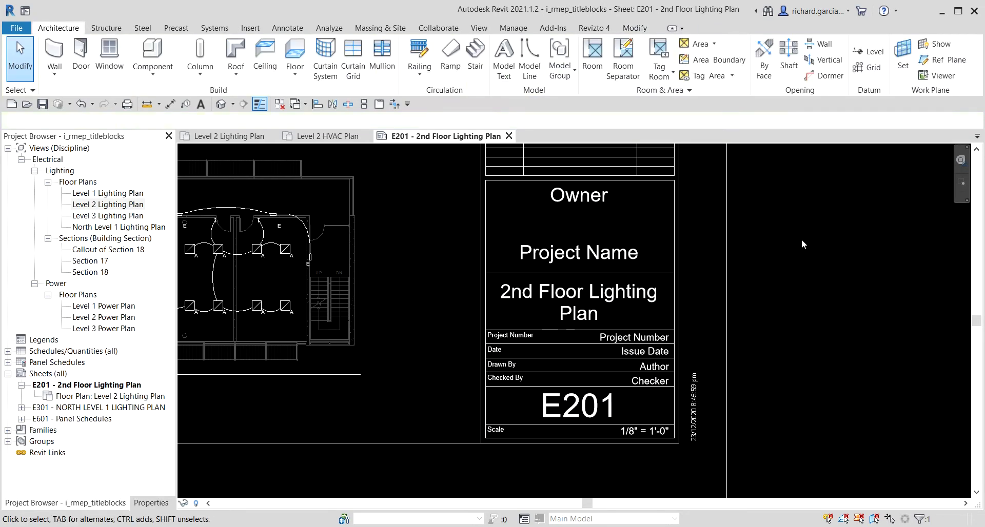
# Step: Set the owner in the title block to "River City"
pyautogui.moveTo(585, 196); pyautogui.dragTo(586, 215, button='middle')
pyautogui.scroll(2, 587, 216)
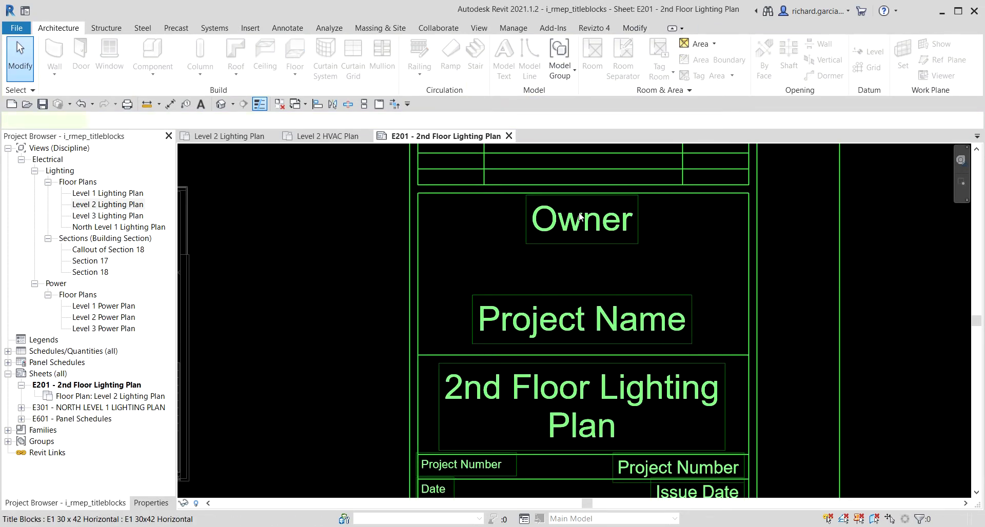
pyautogui.click(581, 215)
pyautogui.click(579, 212)
pyautogui.write('Ri')
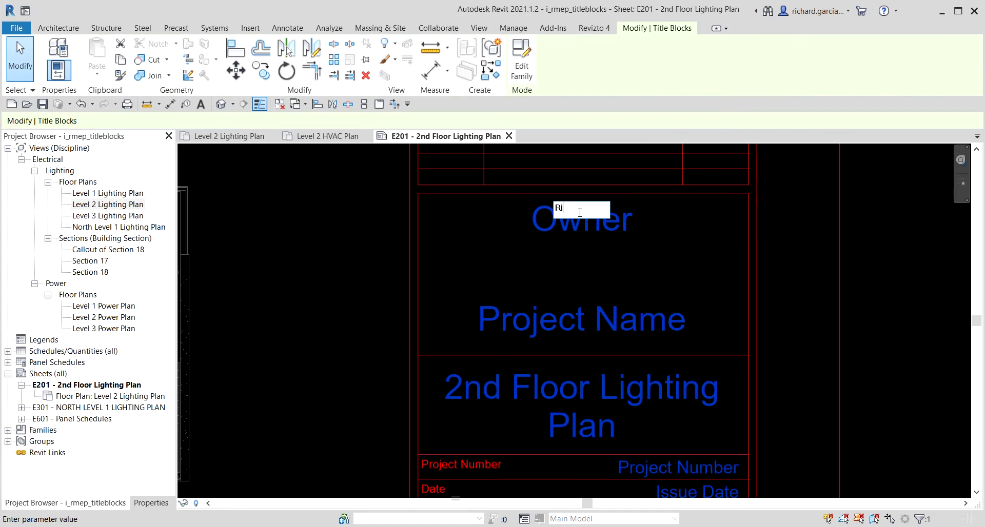
pyautogui.write('ver City')
# Step: Set the project name in the title block to "Office Building"
pyautogui.click(562, 313)
pyautogui.click(561, 323)
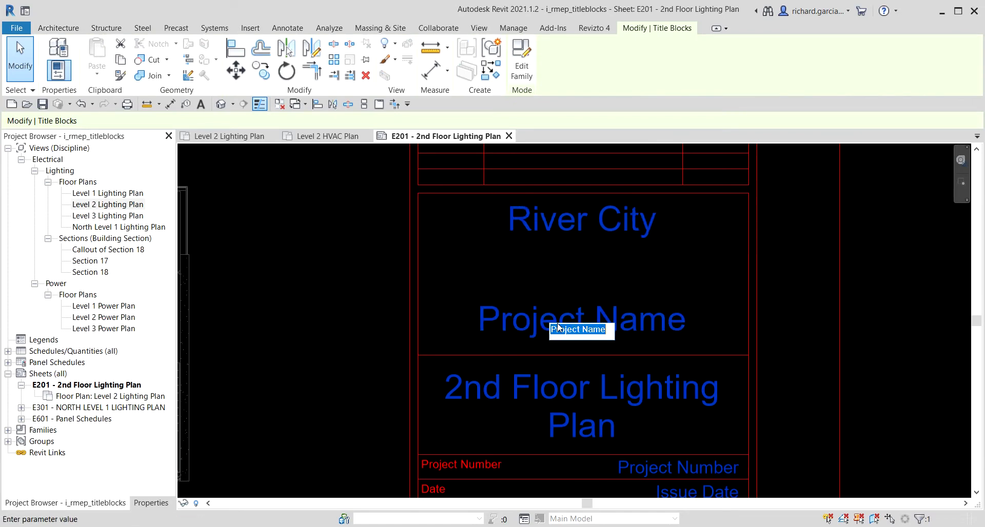
pyautogui.write('Office Building')
pyautogui.press('Return')
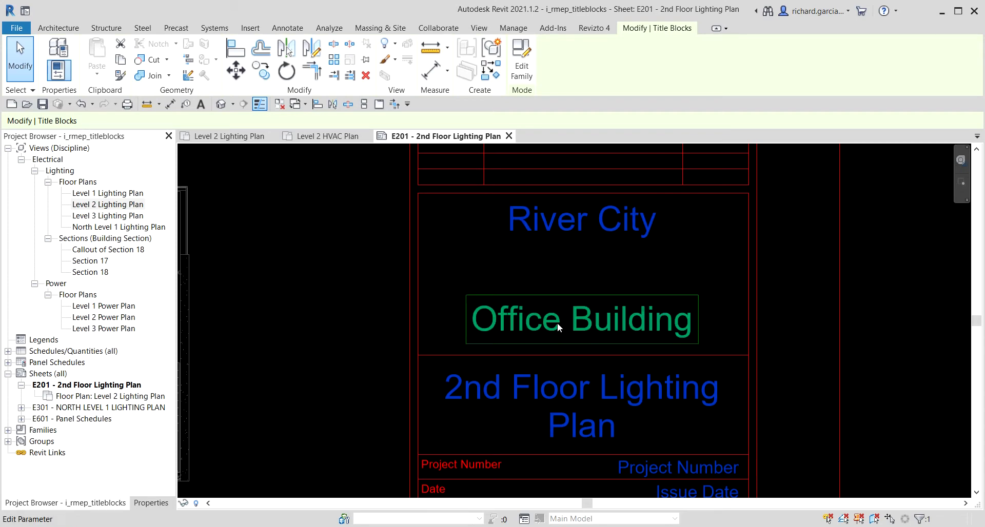
pyautogui.click(685, 343)
pyautogui.scroll(-3, 853, 245)
pyautogui.moveTo(900, 308); pyautogui.dragTo(808, 308, button='middle')
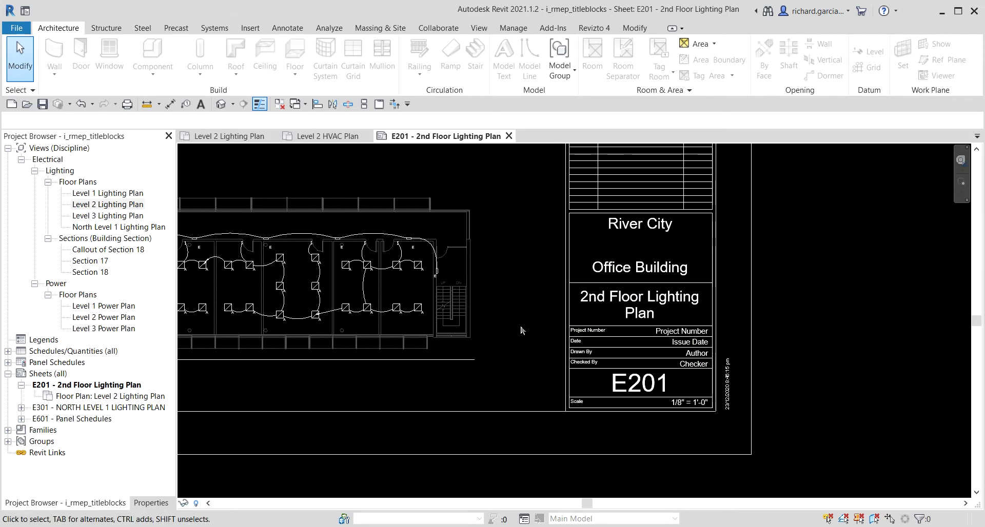
pyautogui.scroll(-3, 519, 320)
pyautogui.moveTo(472, 341); pyautogui.dragTo(616, 335, button='middle')
pyautogui.scroll(-5, 540, 300)
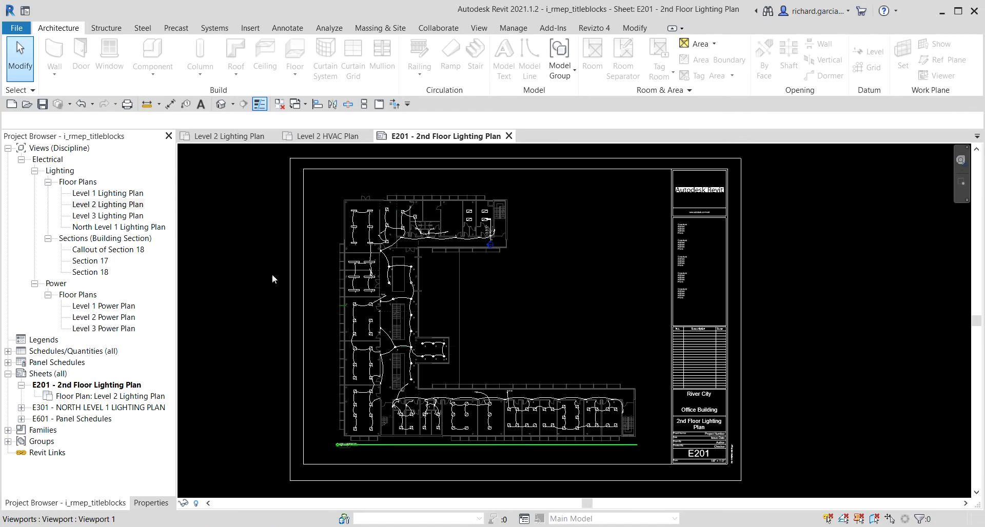
pyautogui.press('ctrl')
pyautogui.press('ctrl')
pyautogui.press('ctrl')
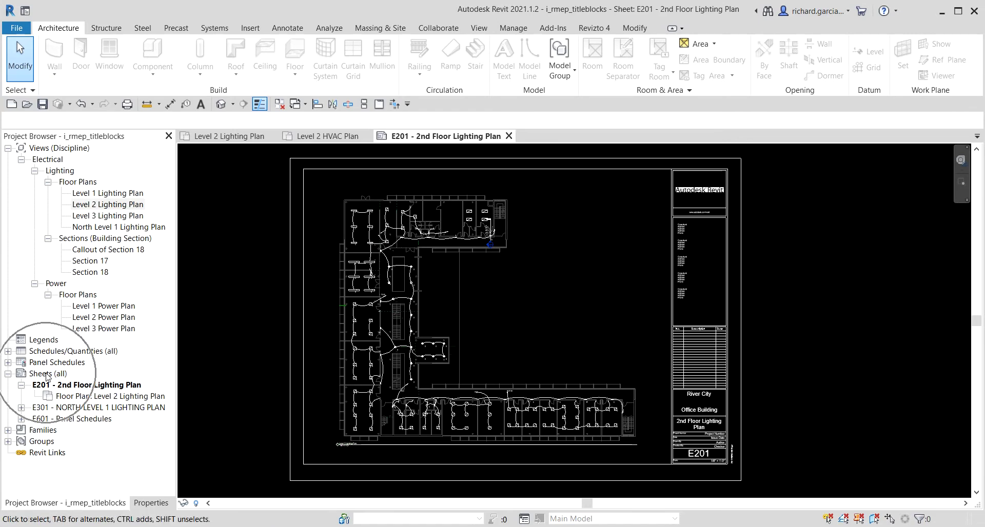
pyautogui.click(48, 374)
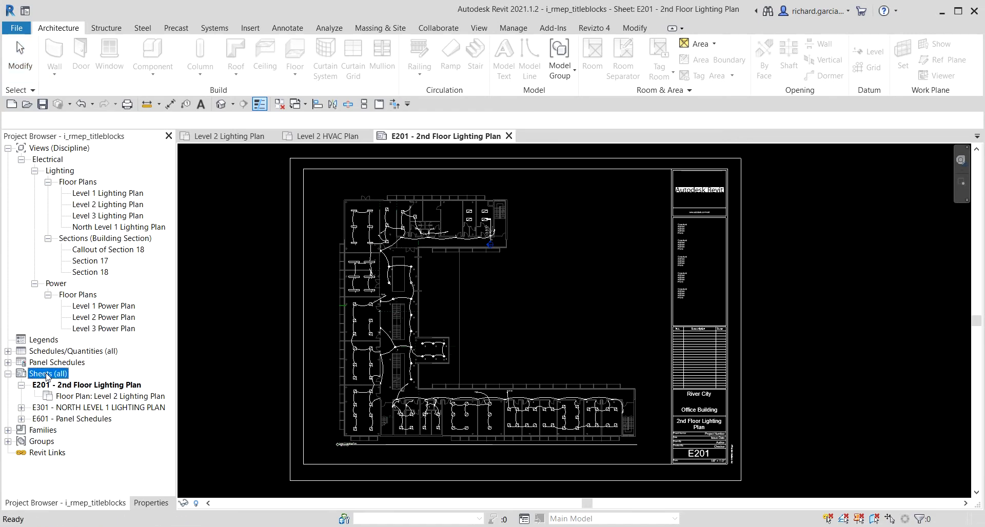
pyautogui.rightClick(47, 377)
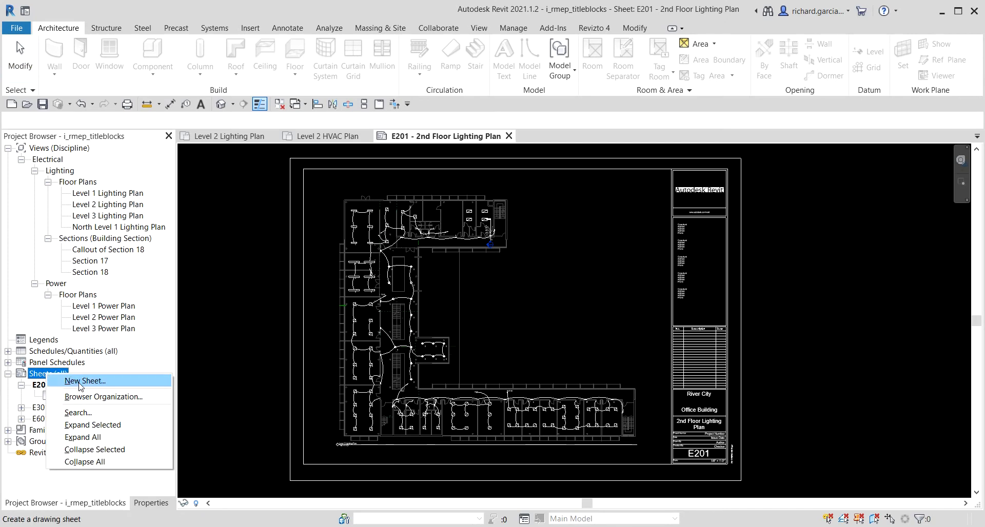
pyautogui.press('ctrl')
pyautogui.press('ctrl')
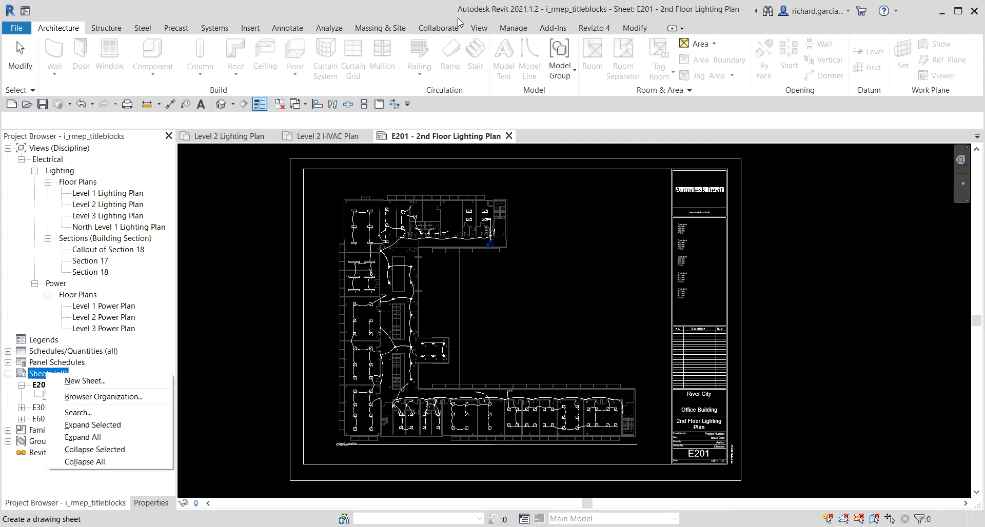
pyautogui.click(478, 28)
pyautogui.press('ctrl')
pyautogui.click(479, 29)
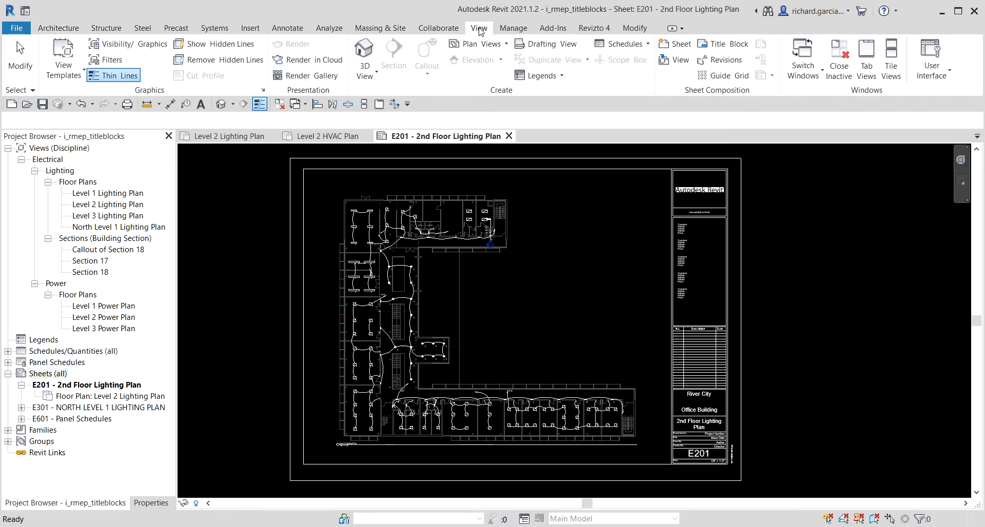
pyautogui.press('ctrl')
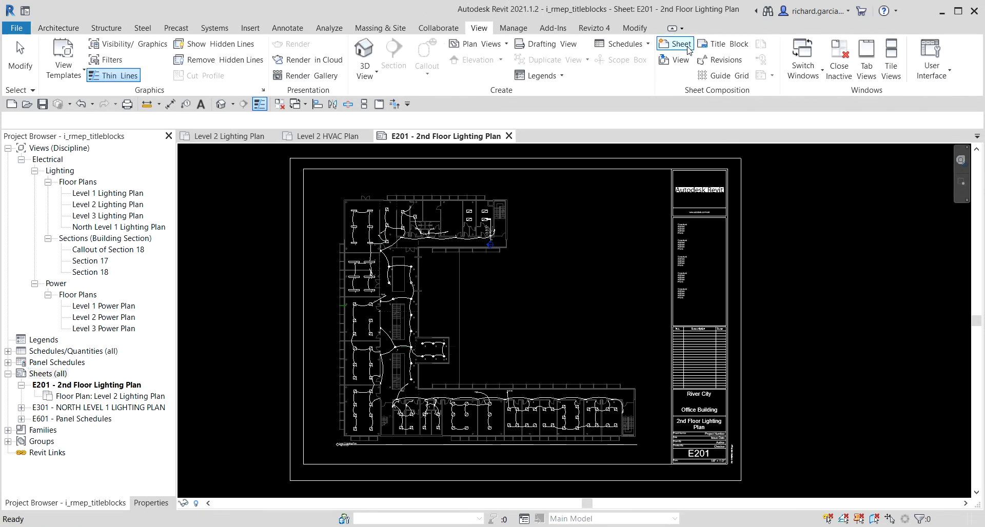
pyautogui.press('ctrl')
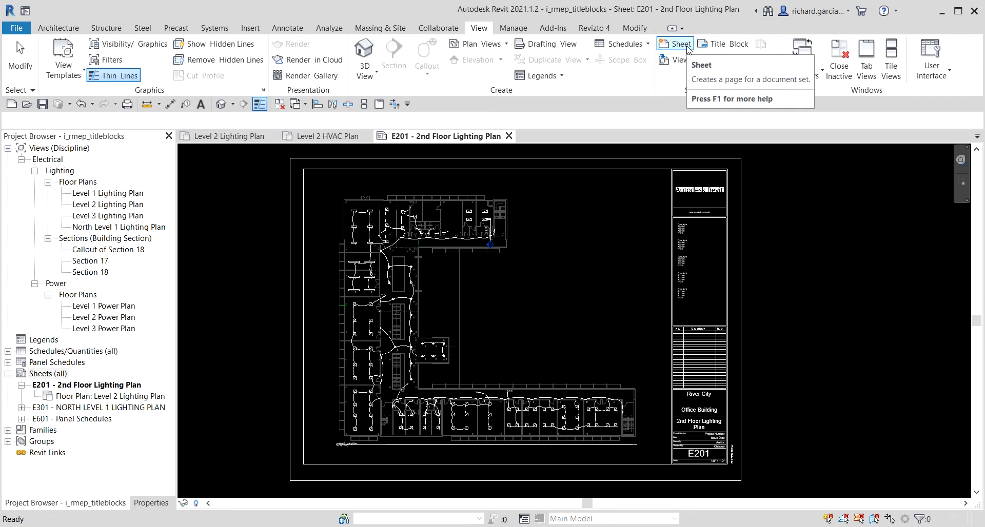
pyautogui.press('ctrl')
pyautogui.press('ctrl')
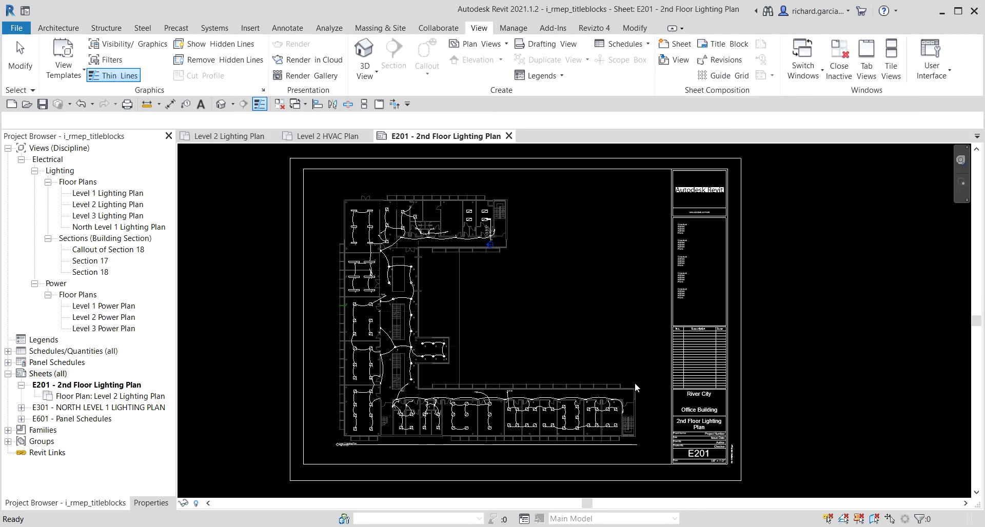
pyautogui.press('ctrl')
# Step: Create a new sheet with the E1 30 x 42 Horizontal titleblock and the New placeholder option
pyautogui.rightClick(49, 380)
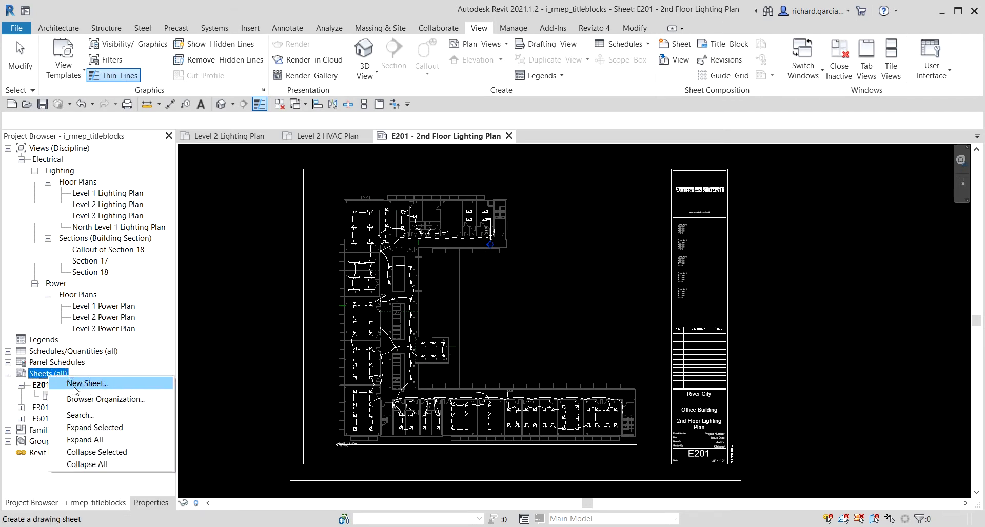
pyautogui.click(74, 386)
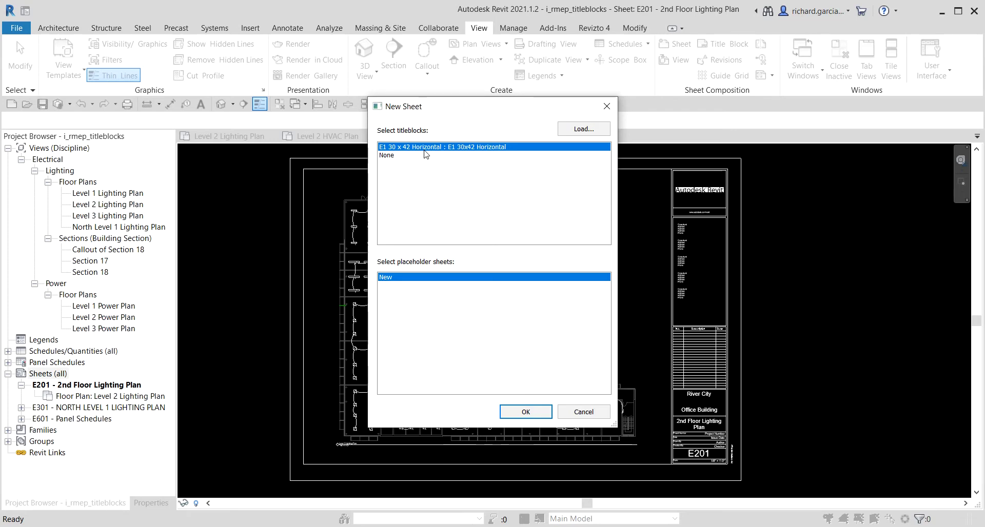
pyautogui.click(424, 150)
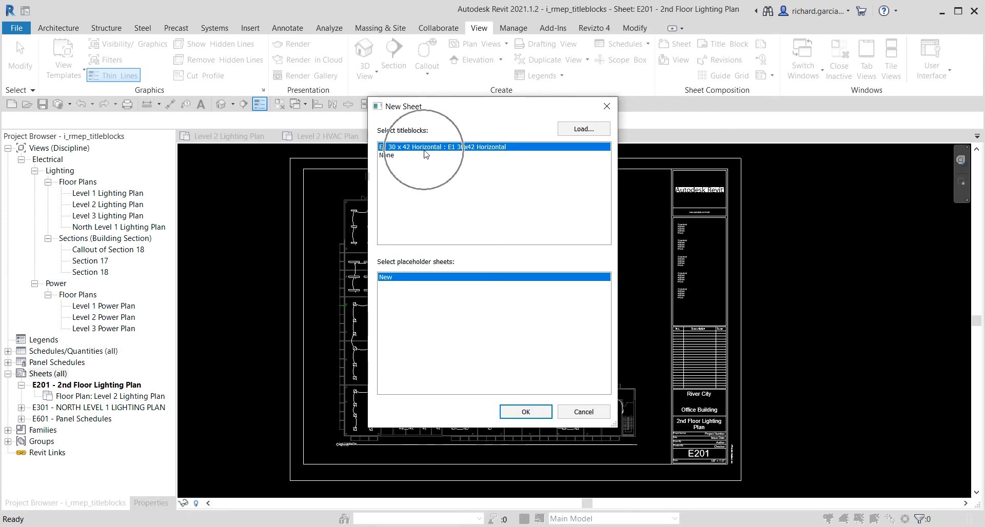
pyautogui.click(454, 279)
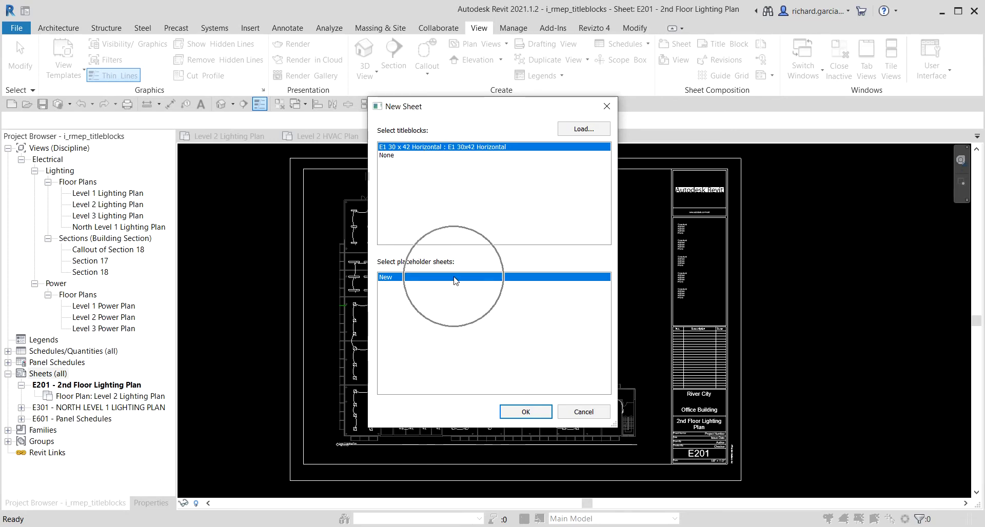
pyautogui.click(526, 413)
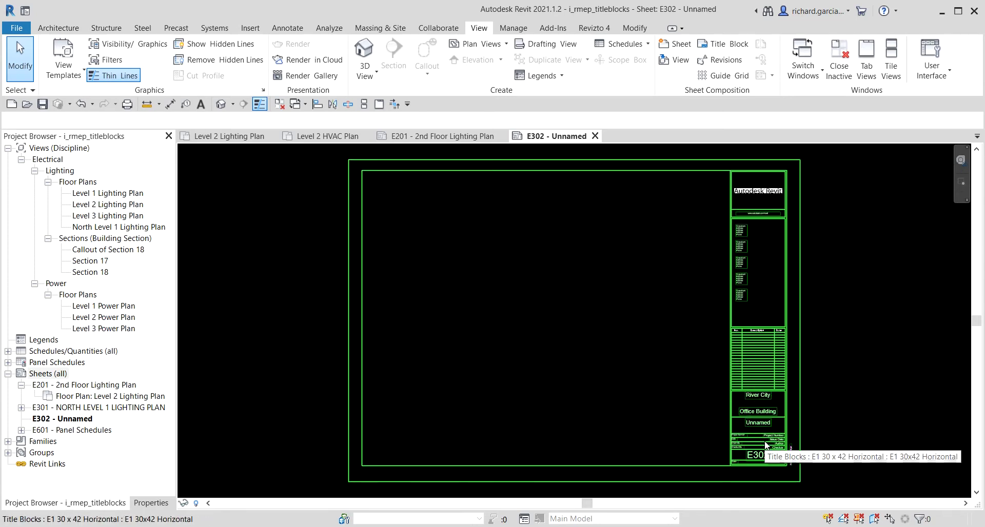
# Step: Open the project information and set the project issue date to December 23, 2020
pyautogui.click(511, 30)
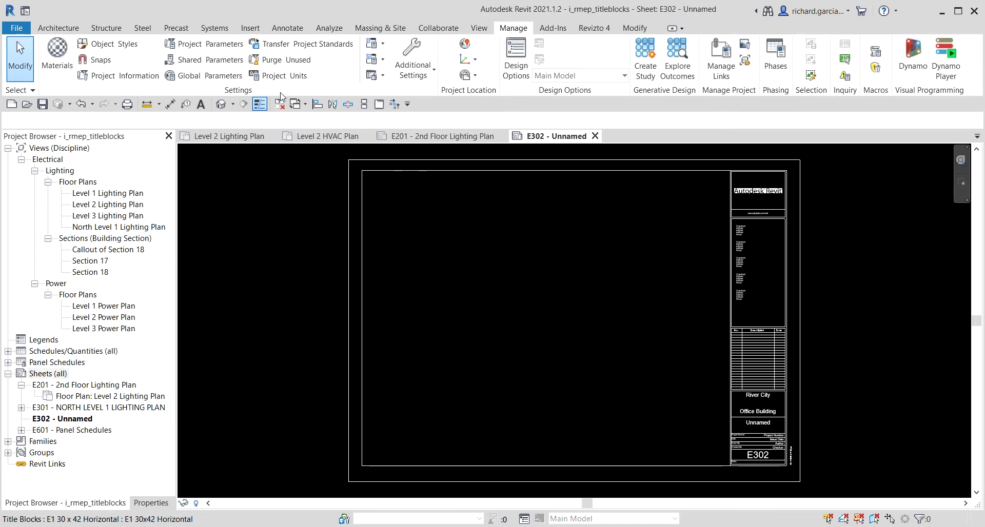
pyautogui.click(114, 77)
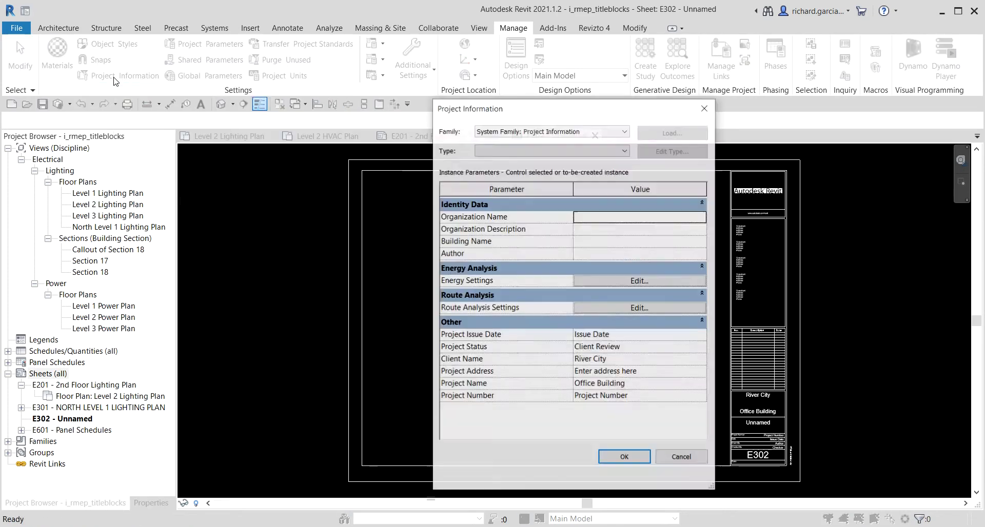
pyautogui.moveTo(528, 109); pyautogui.dragTo(424, 83)
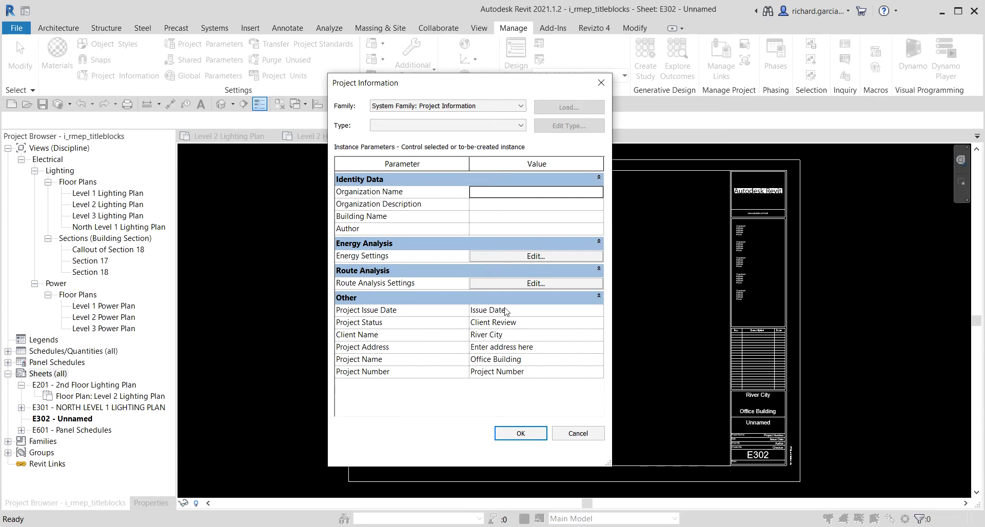
pyautogui.click(523, 312)
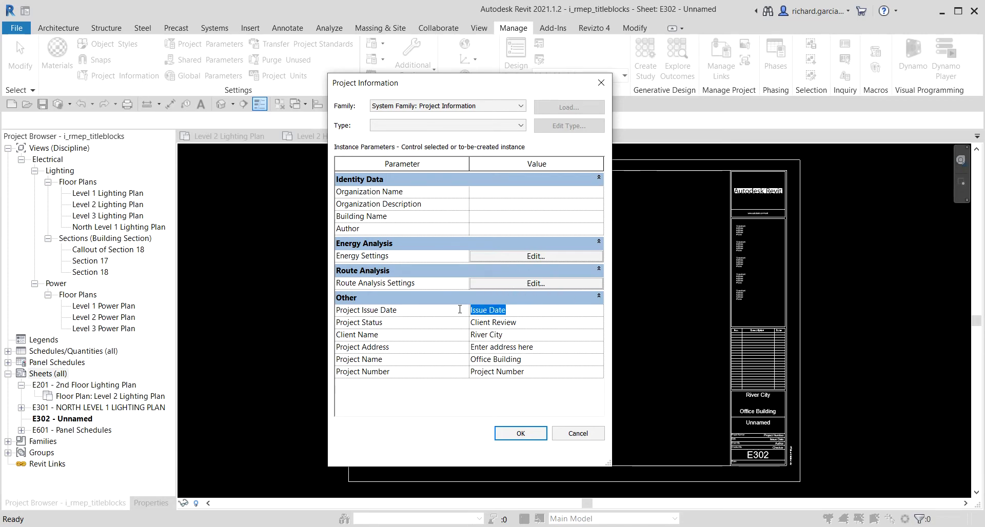
pyautogui.write('Decembe')
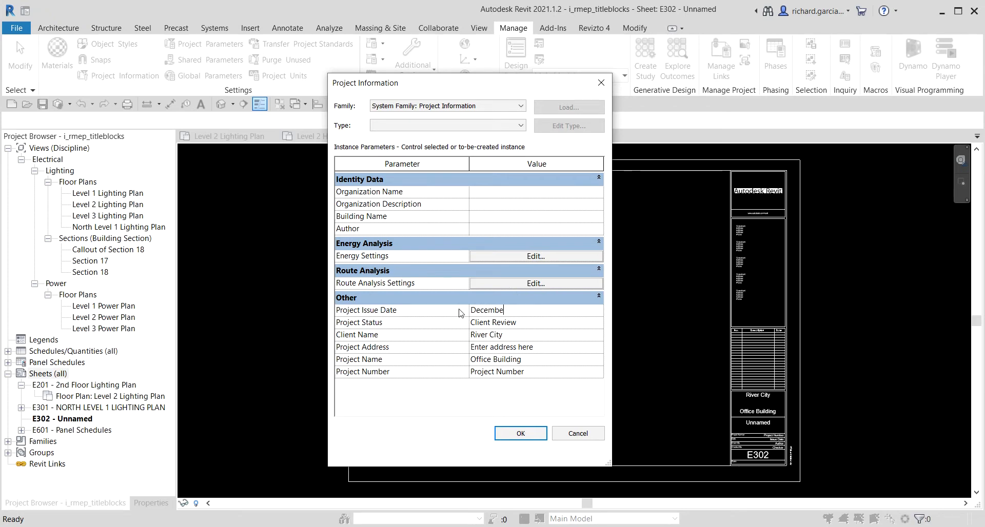
pyautogui.write('r 23, 2020')
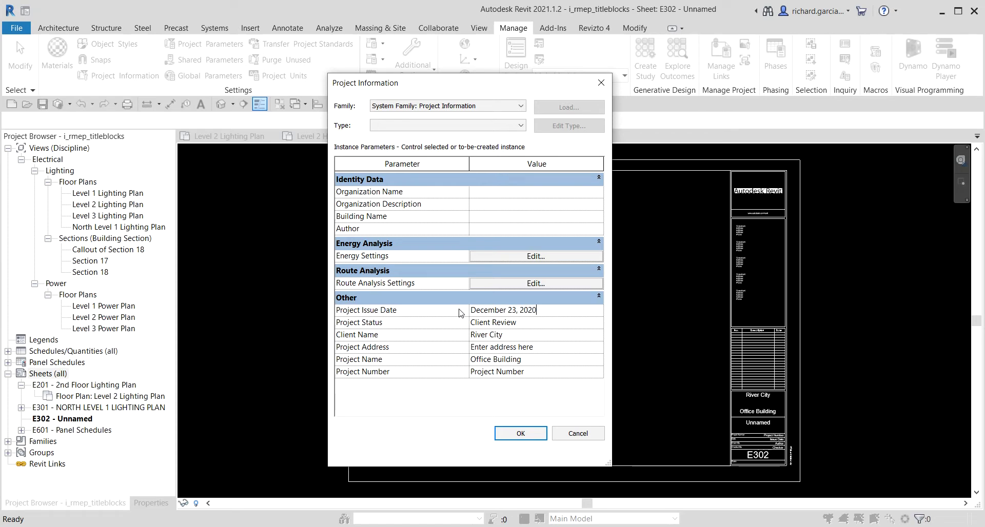
pyautogui.press('Return')
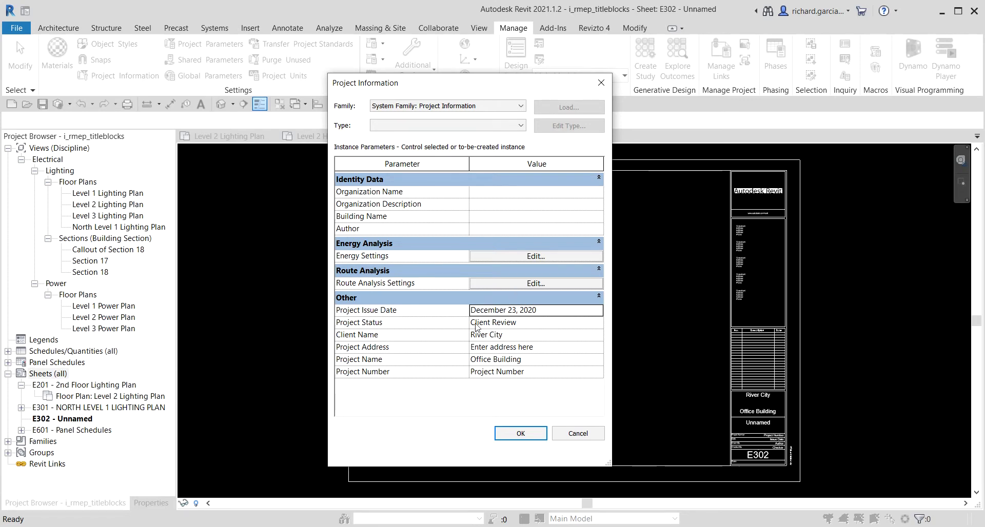
# Step: Set the project number to "2020 - 70" and accept the project information
pyautogui.click(532, 326)
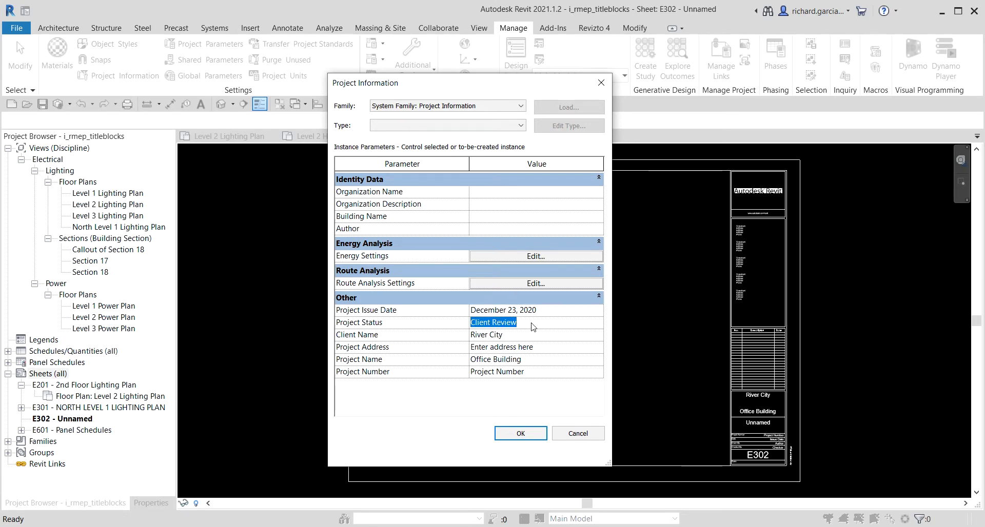
pyautogui.click(532, 323)
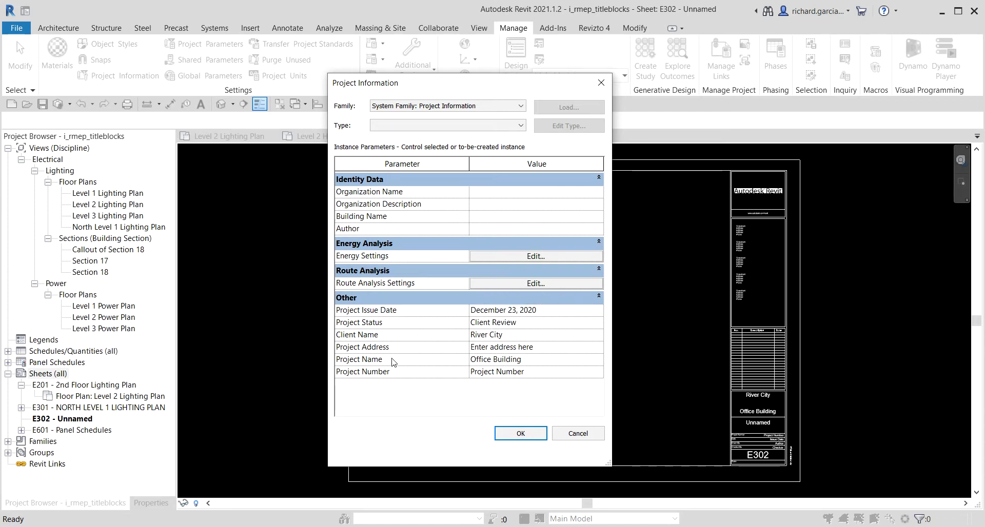
pyautogui.click(545, 374)
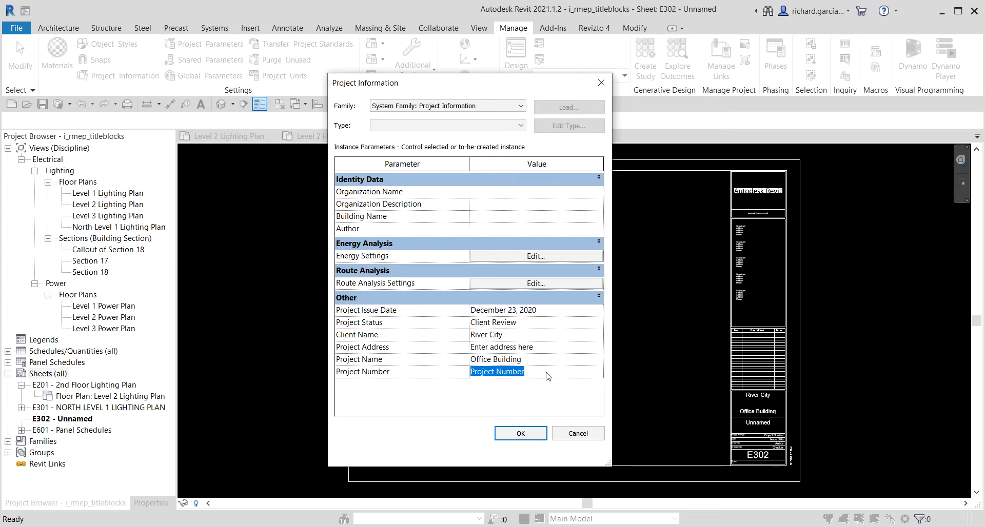
pyautogui.write('2020')
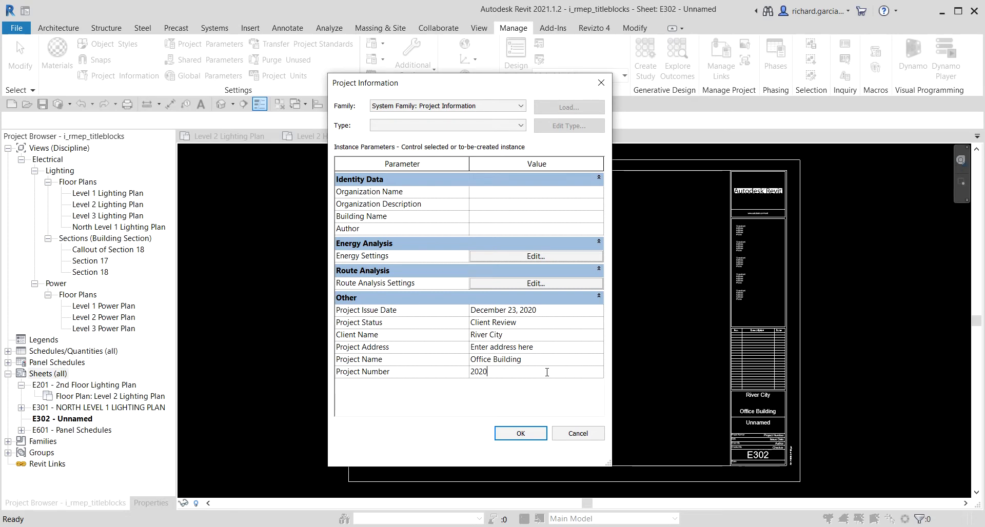
pyautogui.write(' - 70')
pyautogui.click(553, 349)
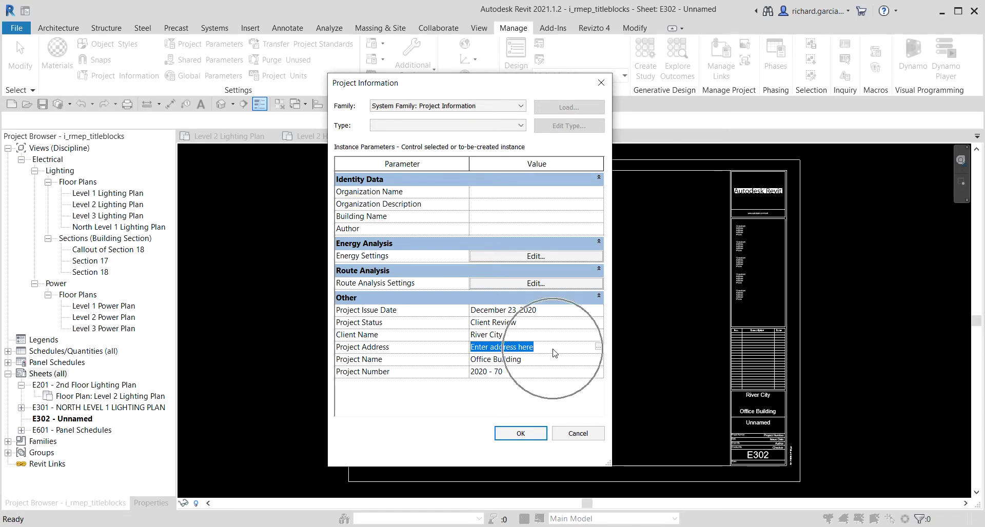
pyautogui.press('ctrl')
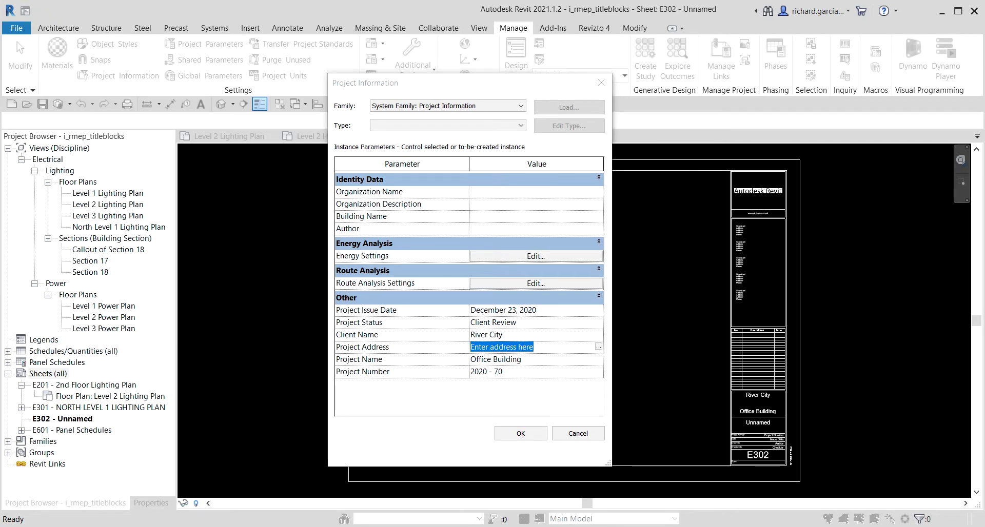
pyautogui.click(515, 436)
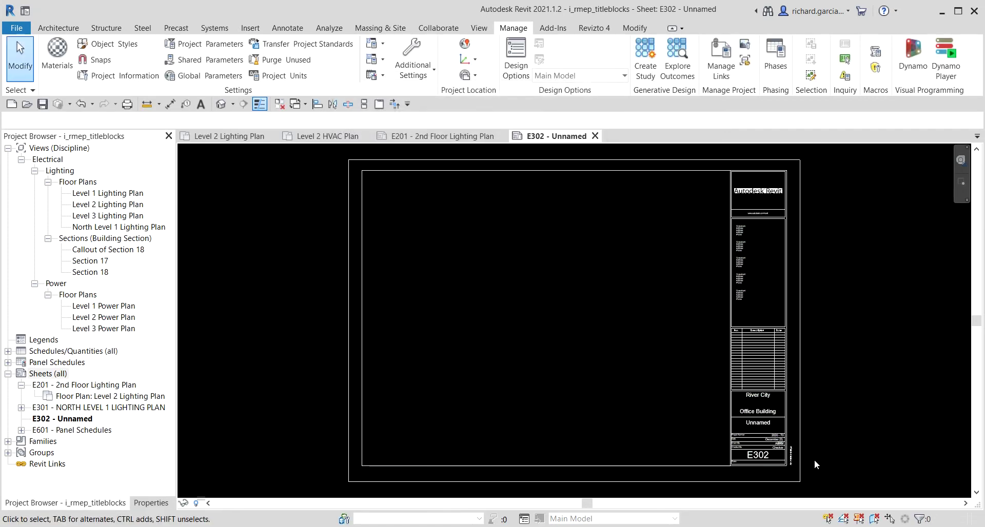
# Step: Change the date in sheet E302's title block to "23-12-2020"
pyautogui.scroll(5, 747, 446)
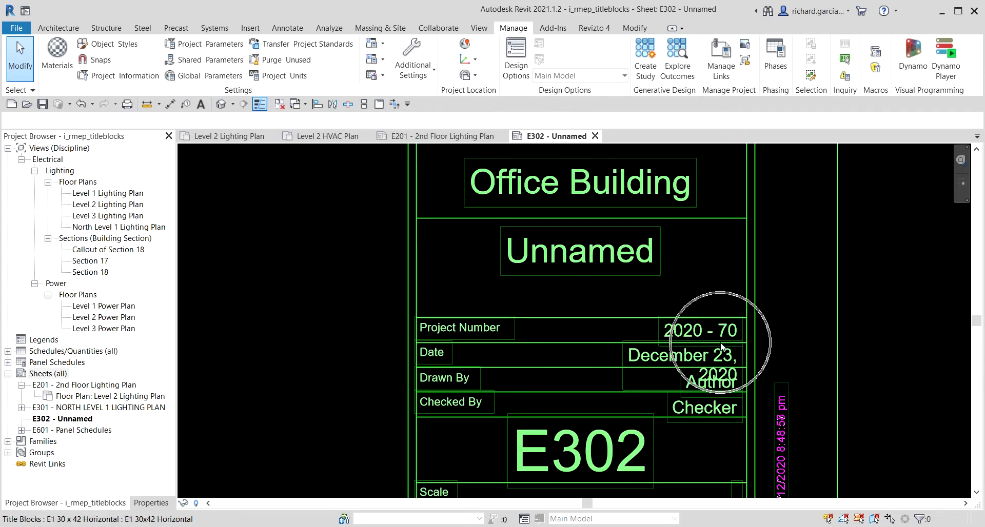
pyautogui.scroll(3, 720, 347)
pyautogui.scroll(-2, 636, 336)
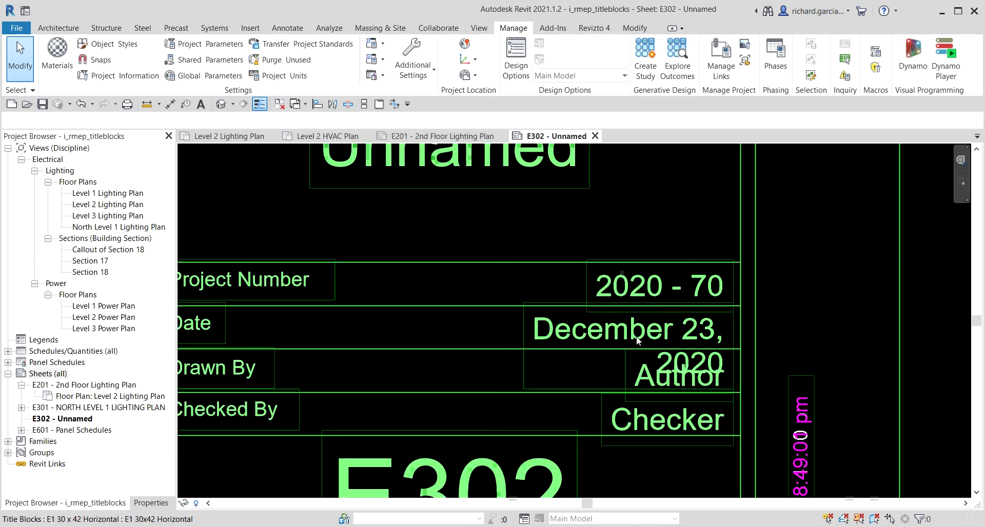
pyautogui.scroll(-2, 636, 337)
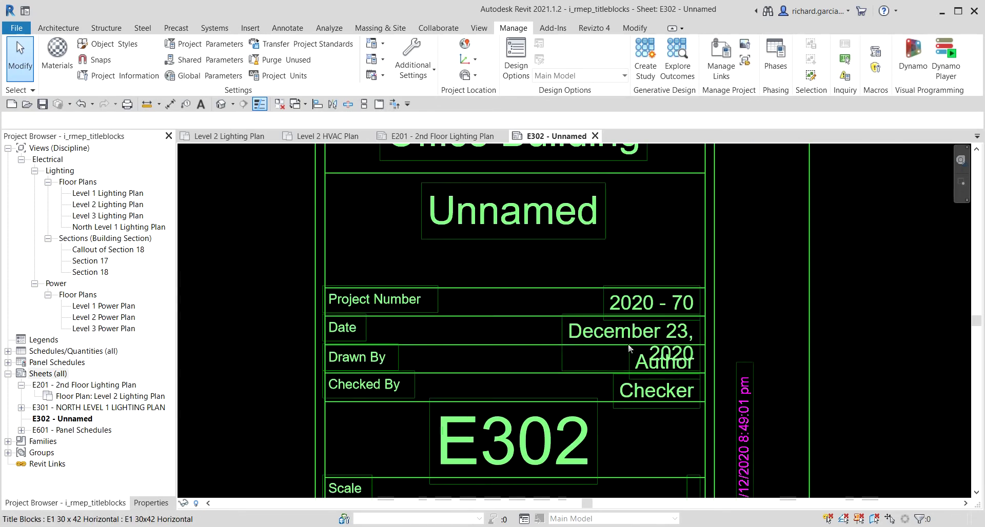
pyautogui.scroll(3, 683, 354)
pyautogui.press('ctrl')
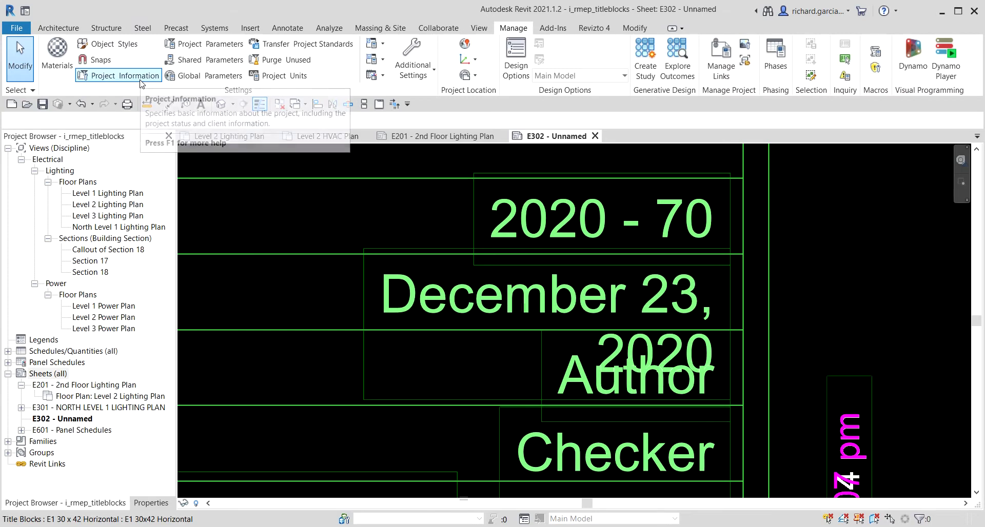
pyautogui.press('ctrl')
pyautogui.click(552, 302)
pyautogui.click(553, 300)
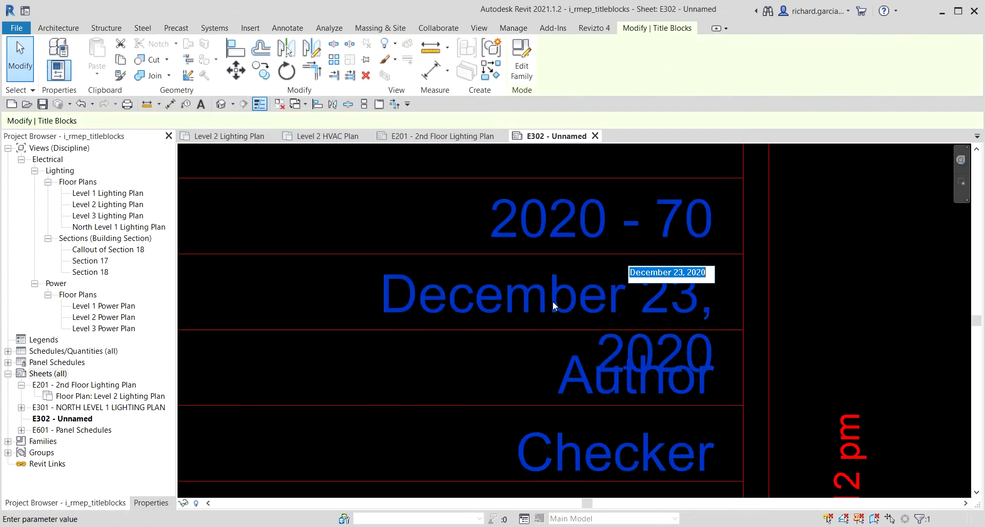
pyautogui.click(699, 271)
pyautogui.press('BackSpace')
pyautogui.press('BackSpace')
pyautogui.press('BackSpace')
pyautogui.press('BackSpace')
pyautogui.press('BackSpace')
pyautogui.press('BackSpace')
pyautogui.press('BackSpace')
pyautogui.press('BackSpace')
pyautogui.press('BackSpace')
pyautogui.press('BackSpace')
pyautogui.press('BackSpace')
pyautogui.press('BackSpace')
pyautogui.press('BackSpace')
pyautogui.press('BackSpace')
pyautogui.press('BackSpace')
pyautogui.press('BackSpace')
pyautogui.press('BackSpace')
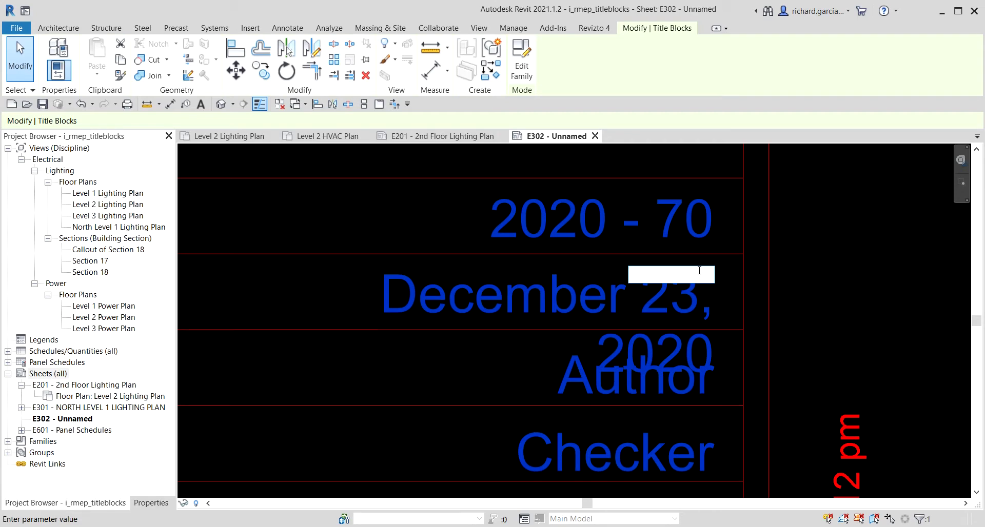
pyautogui.write('23-12-2020')
pyautogui.press('Return')
pyautogui.click(940, 271)
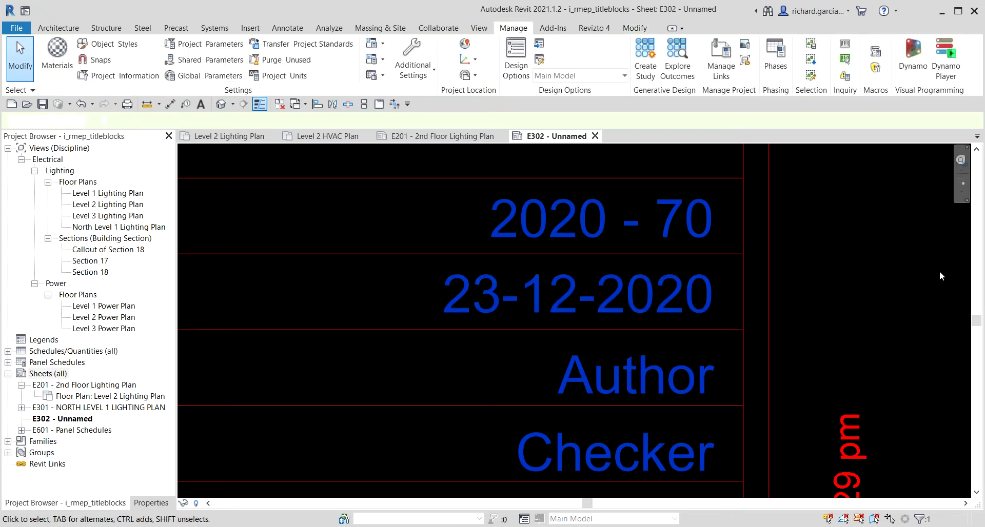
# Step: Change the sheet name in E302's title block to "1st Floor Power Plan"
pyautogui.scroll(-2, 846, 284)
pyautogui.scroll(-1, 846, 284)
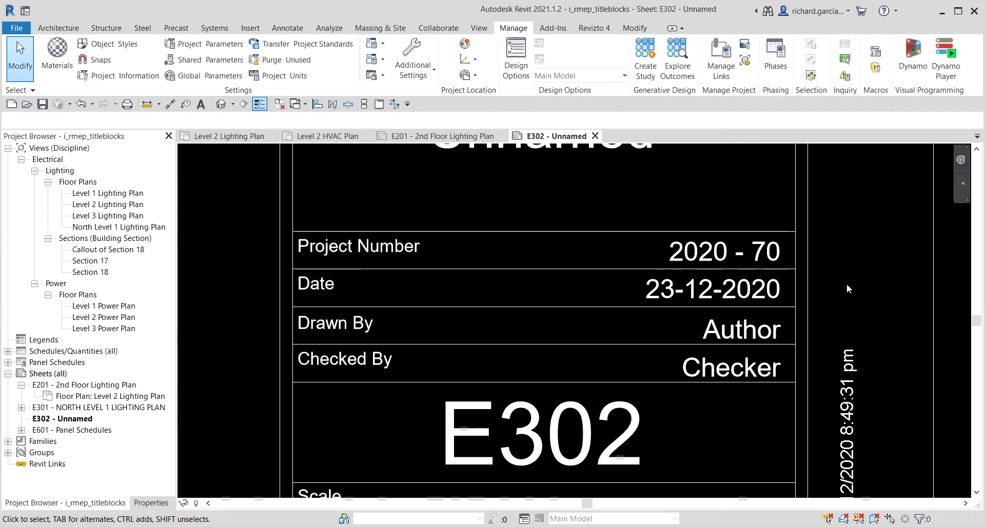
pyautogui.scroll(-3, 448, 349)
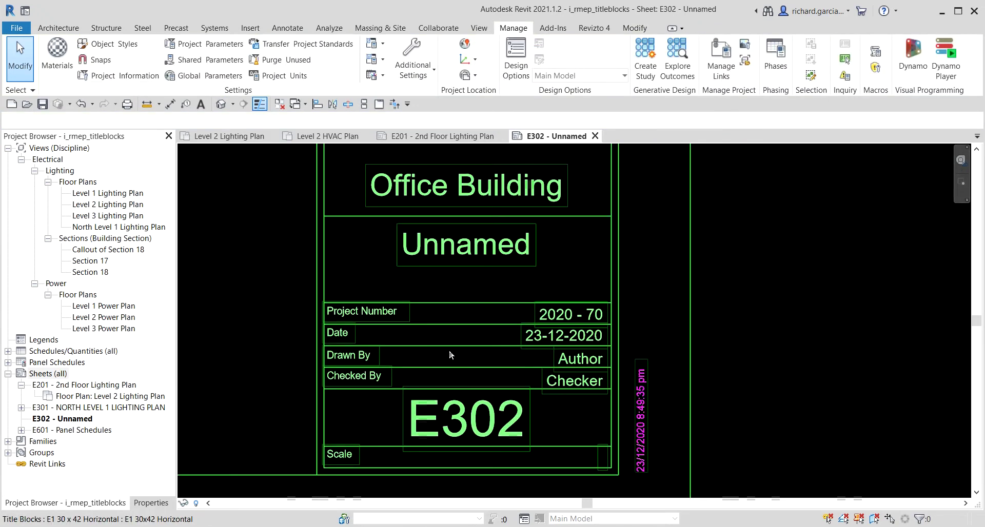
pyautogui.scroll(4, 446, 275)
pyautogui.click(445, 275)
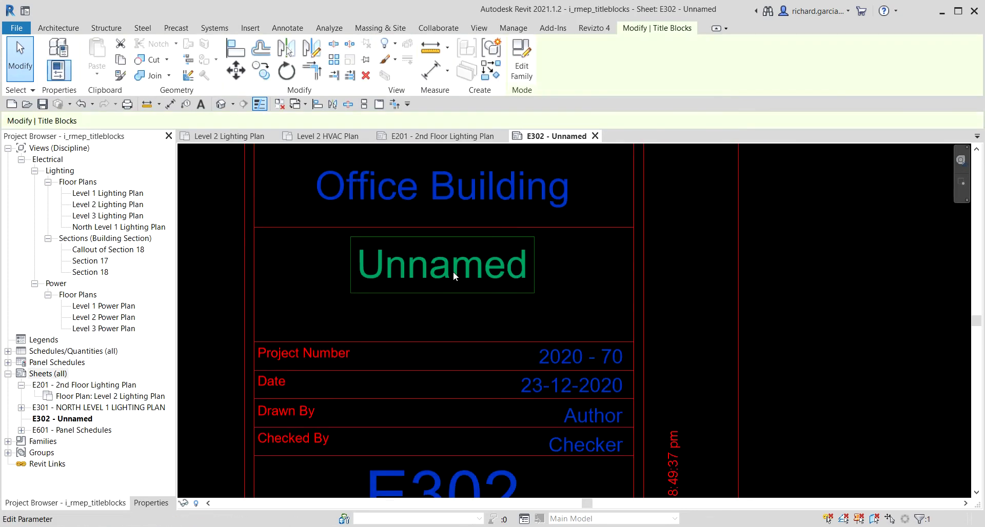
pyautogui.click(454, 273)
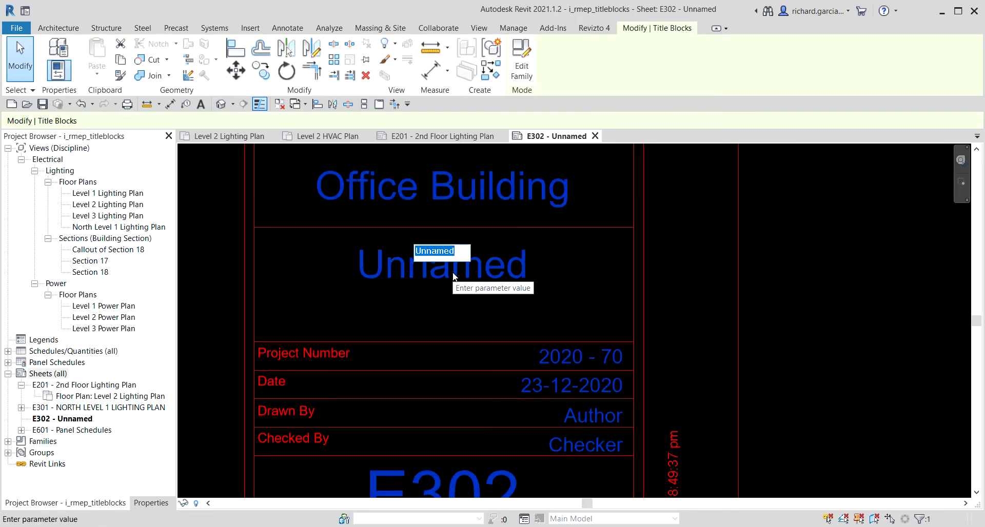
pyautogui.write('1st Floor')
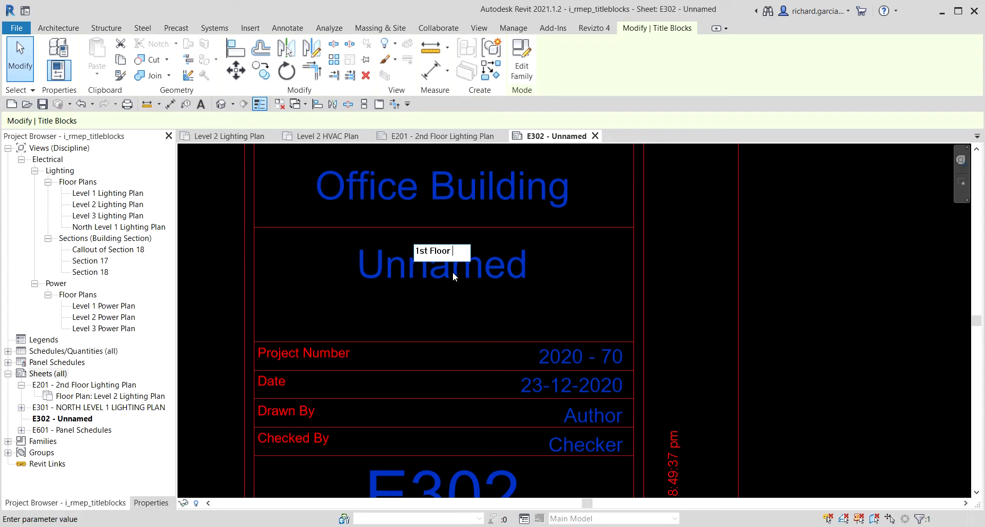
pyautogui.write(' Power')
pyautogui.write(' Plan')
pyautogui.press('Return')
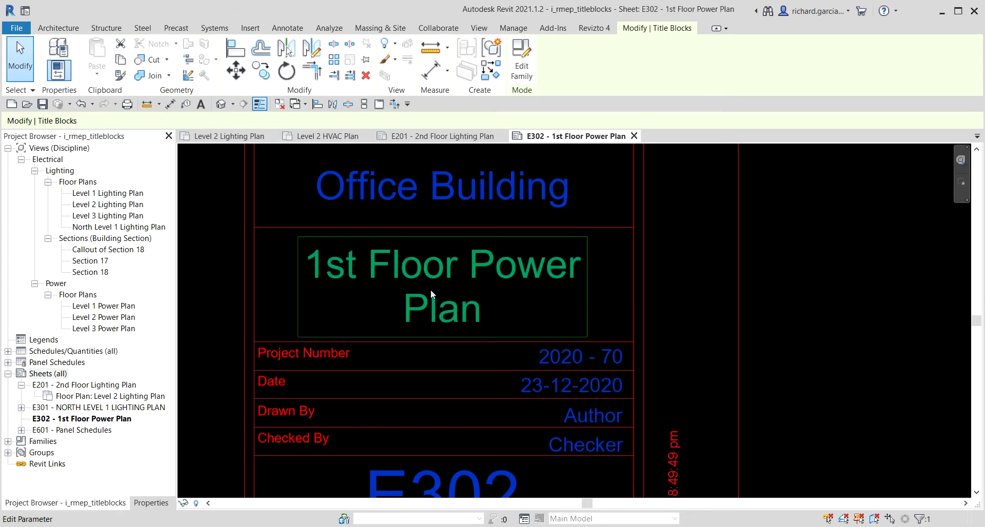
pyautogui.scroll(-3, 741, 262)
pyautogui.click(719, 303)
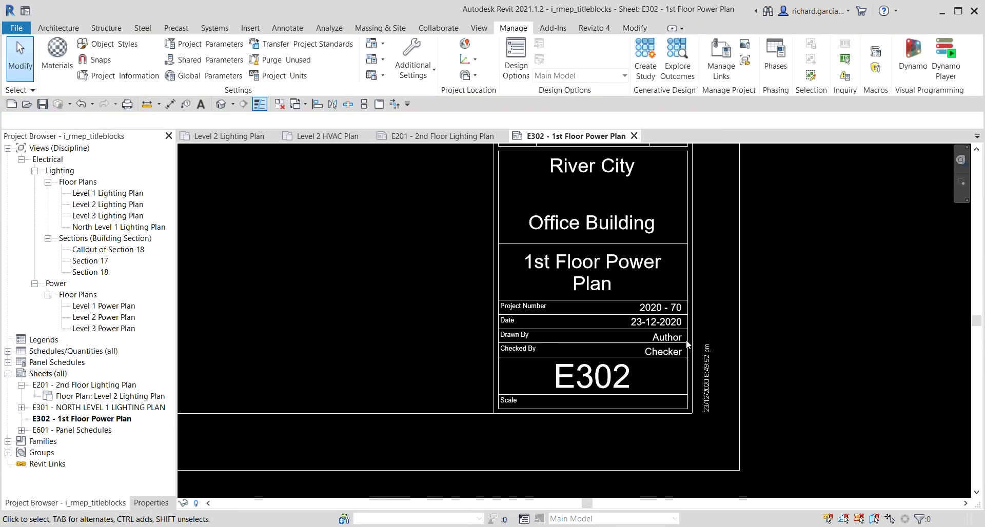
# Step: Change the sheet number in the 1st Floor Power Plan title block to "E4.01"
pyautogui.scroll(2, 611, 382)
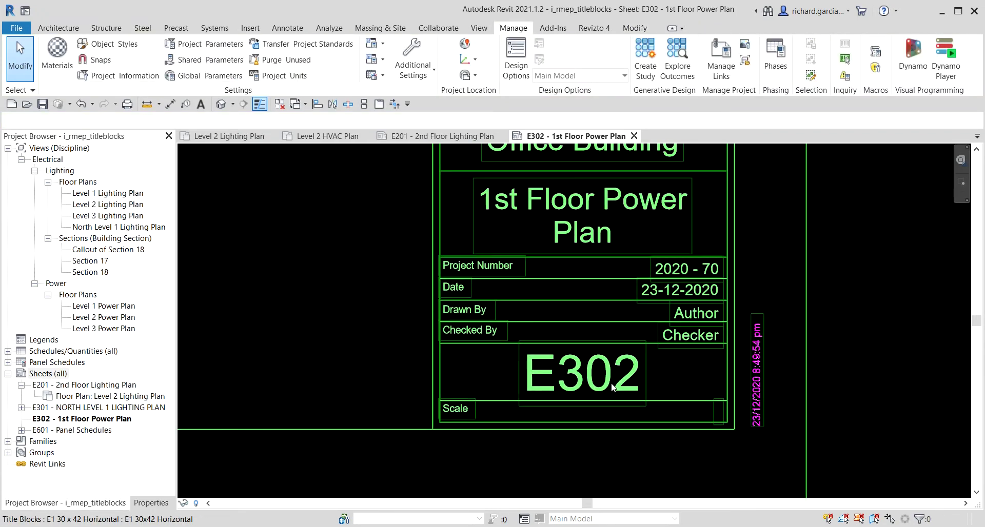
pyautogui.click(611, 385)
pyautogui.click(610, 385)
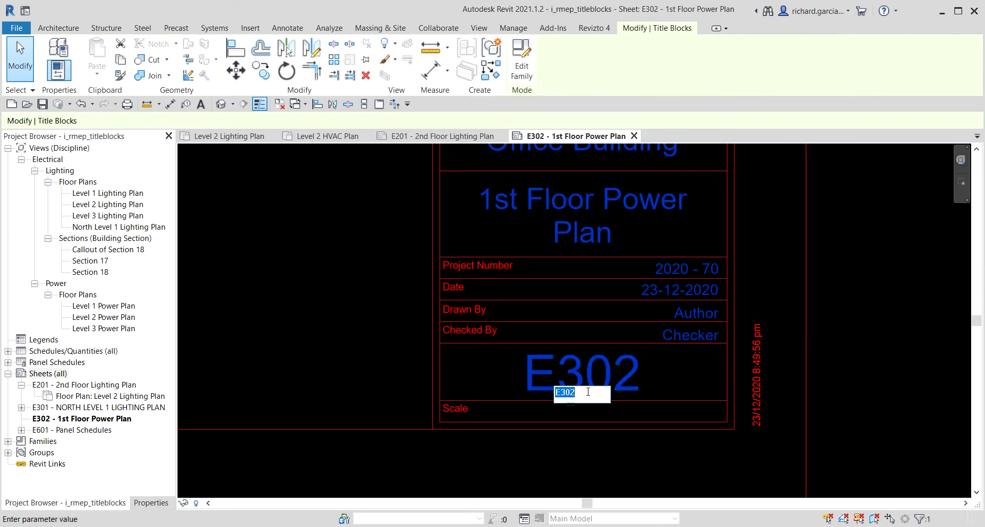
pyautogui.click(587, 392)
pyautogui.press('BackSpace')
pyautogui.press('BackSpace')
pyautogui.press('BackSpace')
pyautogui.write('4.01')
pyautogui.press('Return')
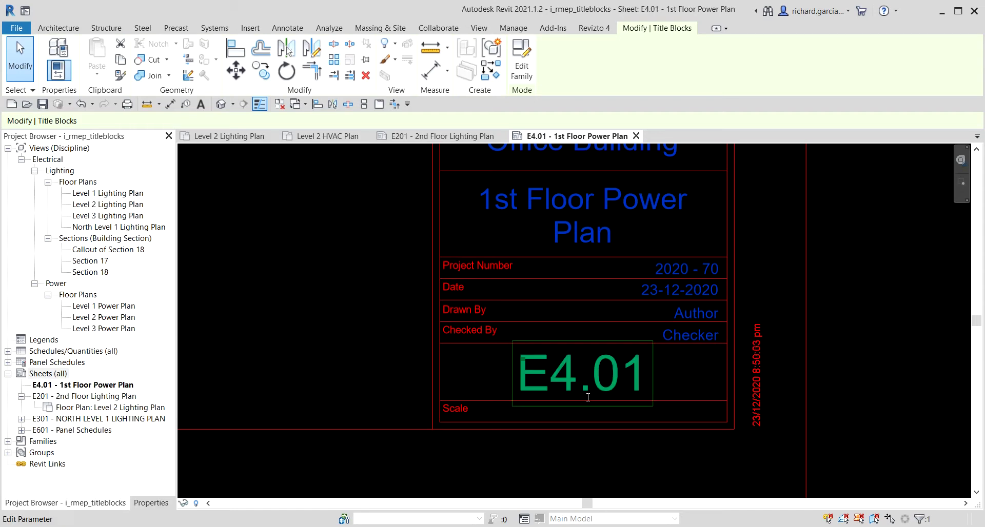
pyautogui.click(835, 285)
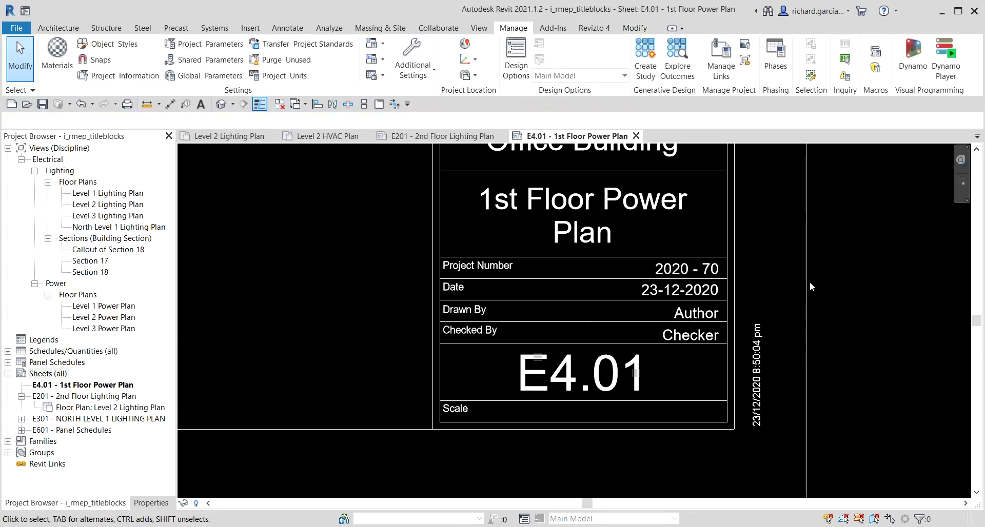
pyautogui.scroll(-2, 808, 282)
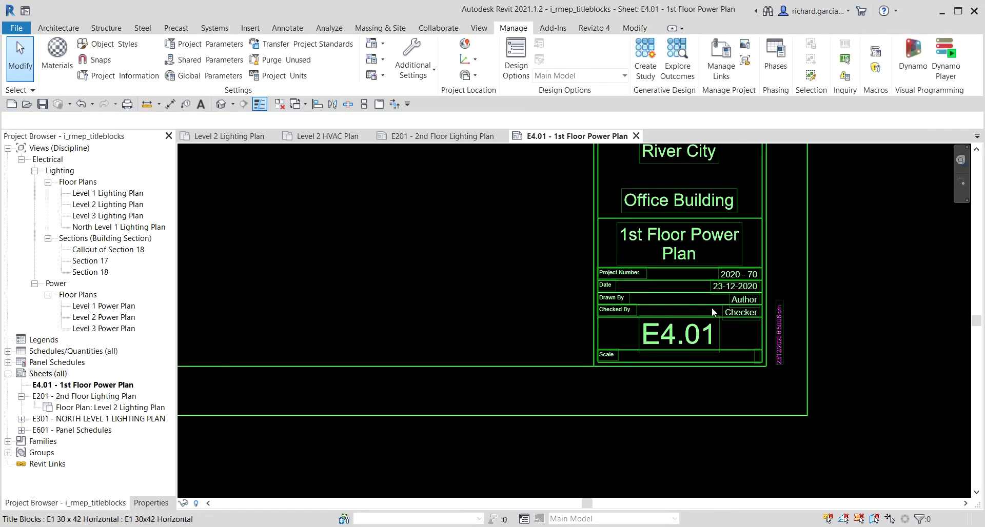
pyautogui.scroll(-2, 486, 328)
pyautogui.moveTo(473, 307); pyautogui.dragTo(674, 407, button='middle')
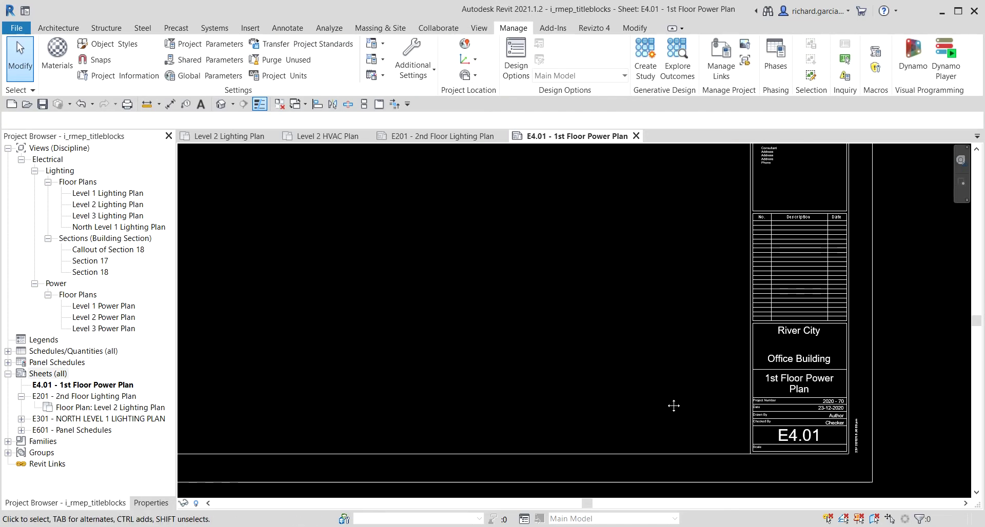
pyautogui.scroll(-3, 762, 397)
pyautogui.scroll(-1, 642, 358)
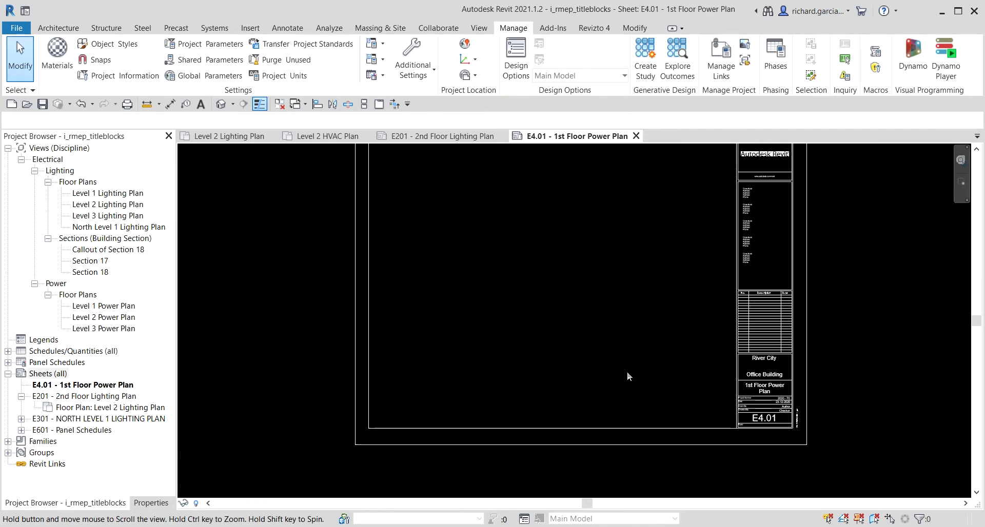
# Step: Place the Level 1 Power Plan view on sheet E4.01, centred in the drawing area beside the title block
pyautogui.moveTo(627, 371); pyautogui.dragTo(593, 389, button='middle')
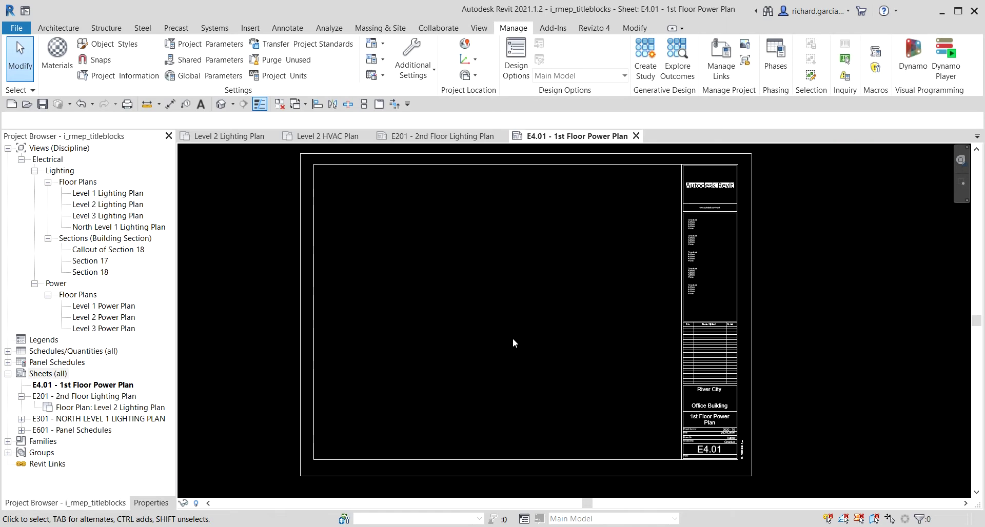
pyautogui.scroll(6, 721, 433)
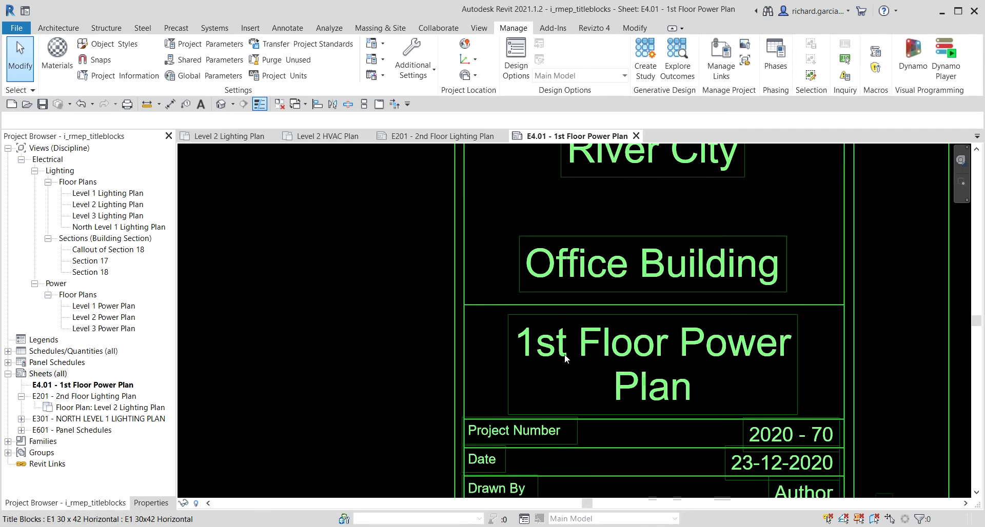
pyautogui.scroll(-8, 603, 346)
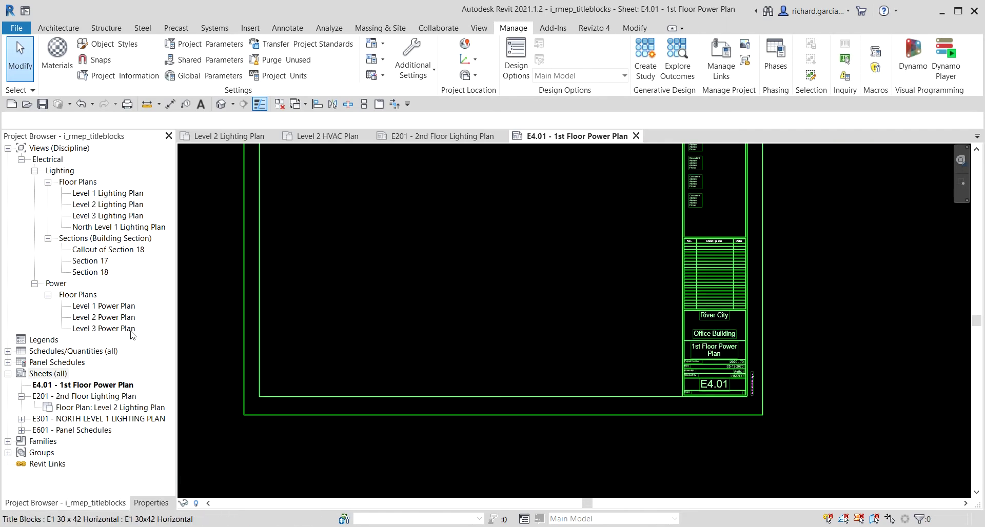
pyautogui.click(110, 306)
pyautogui.scroll(-2, 446, 289)
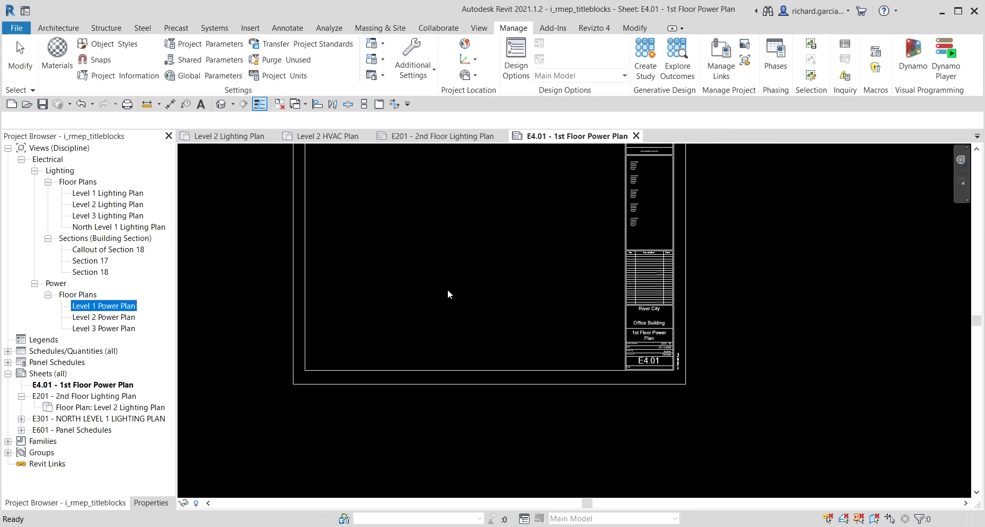
pyautogui.moveTo(455, 309); pyautogui.dragTo(451, 382, button='middle')
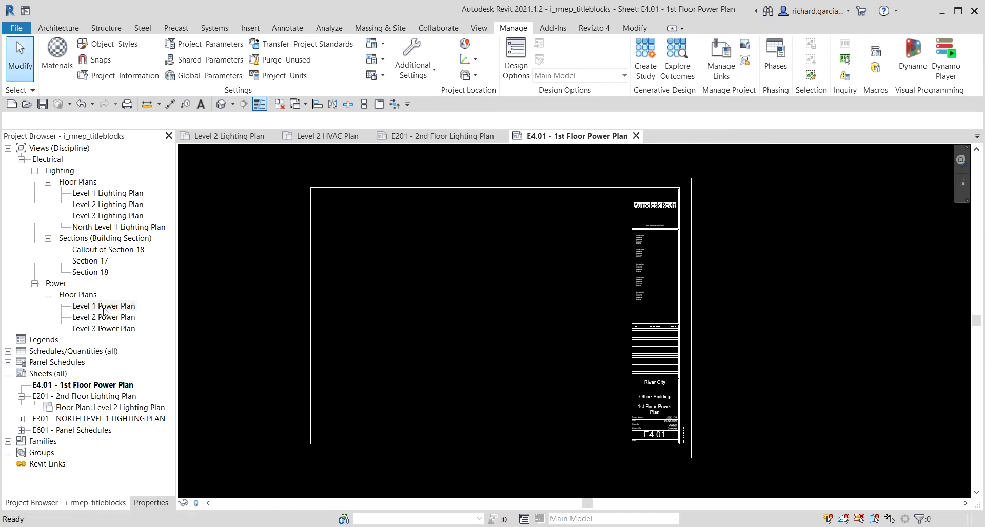
pyautogui.click(122, 306)
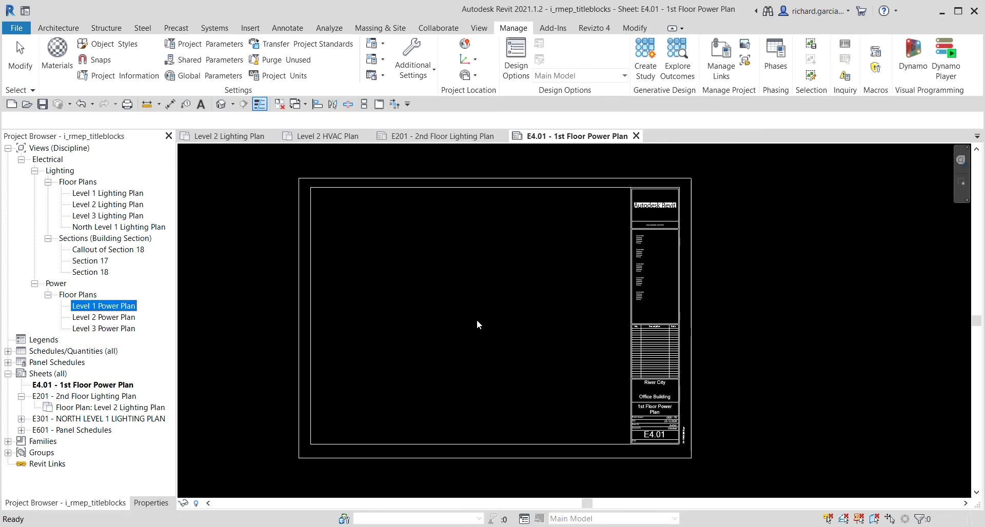
pyautogui.moveTo(477, 324); pyautogui.dragTo(477, 324)
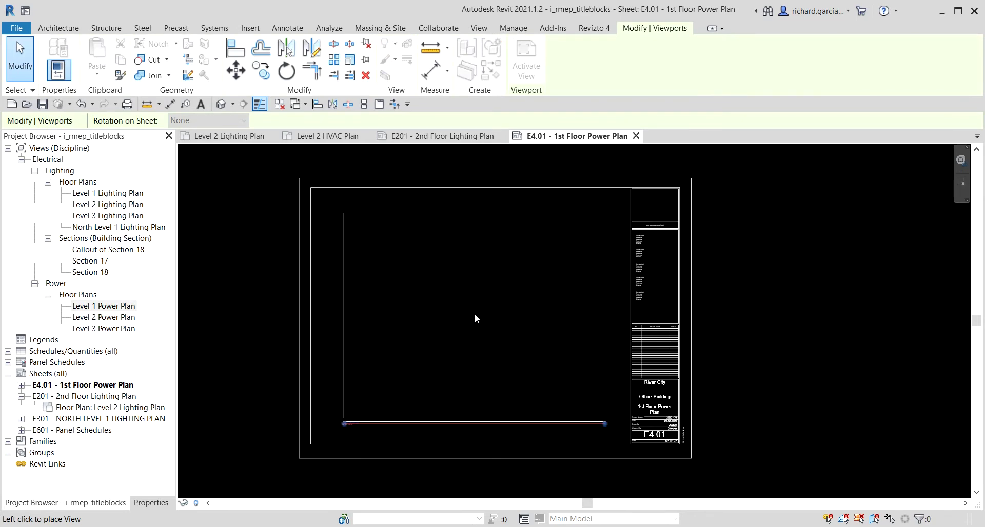
pyautogui.click(475, 319)
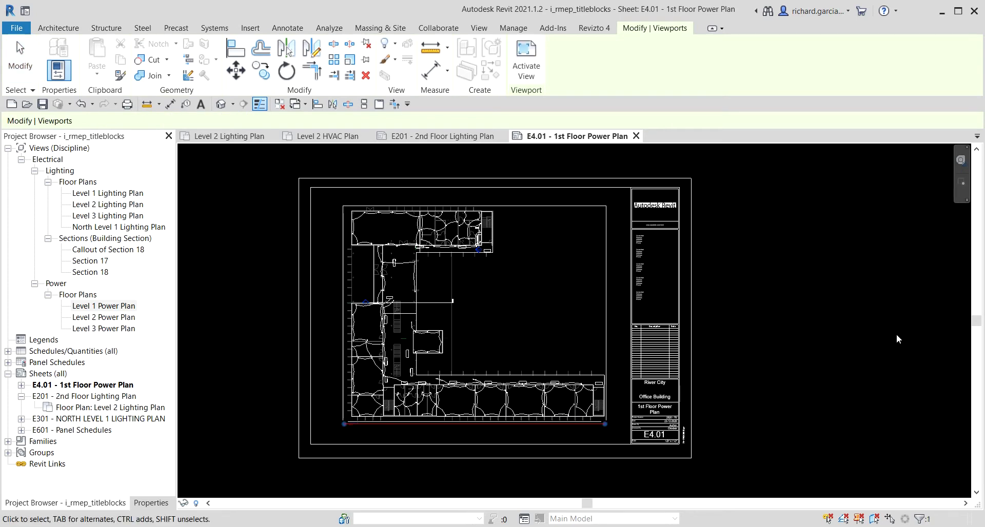
pyautogui.click(849, 326)
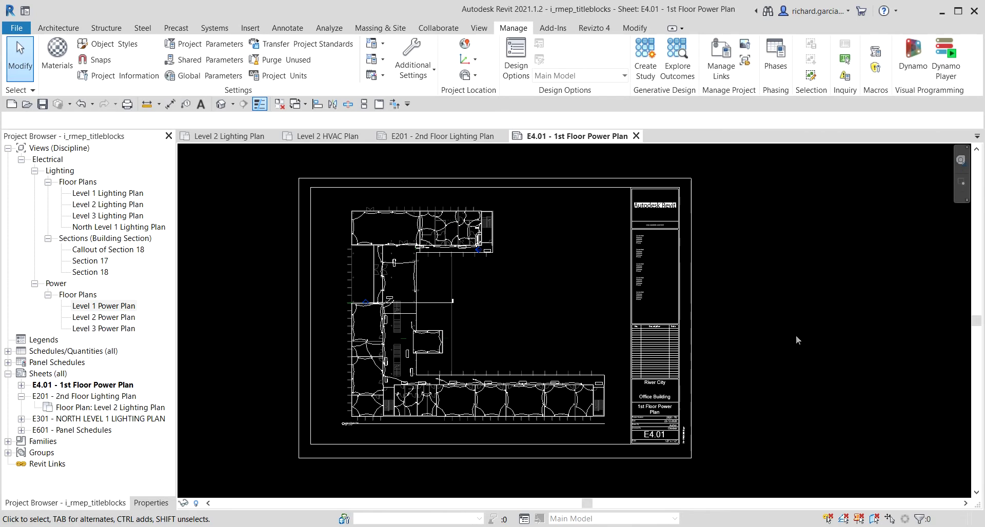
# Step: Open the sheet's E1 30 x 42 Horizontal title block family for editing
pyautogui.scroll(4, 669, 248)
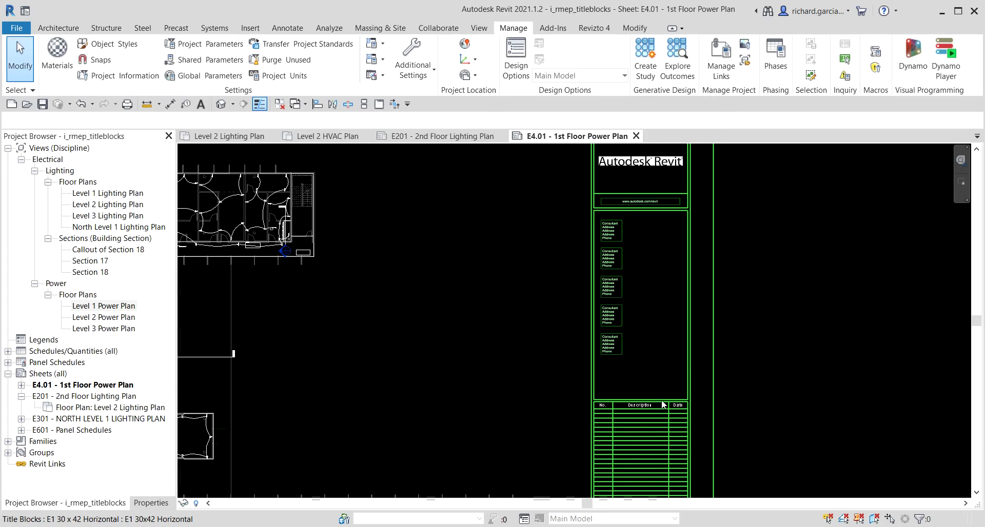
pyautogui.scroll(5, 662, 395)
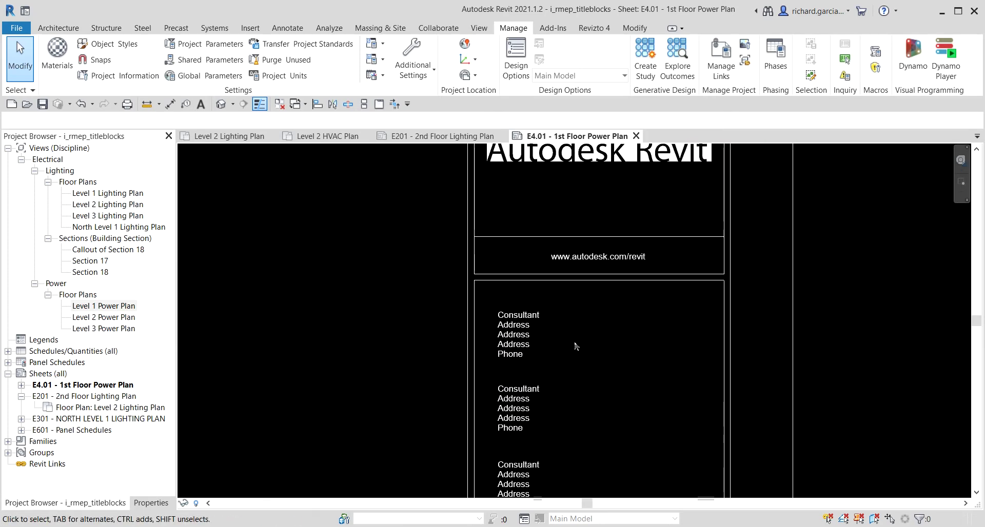
pyautogui.scroll(-1, 574, 287)
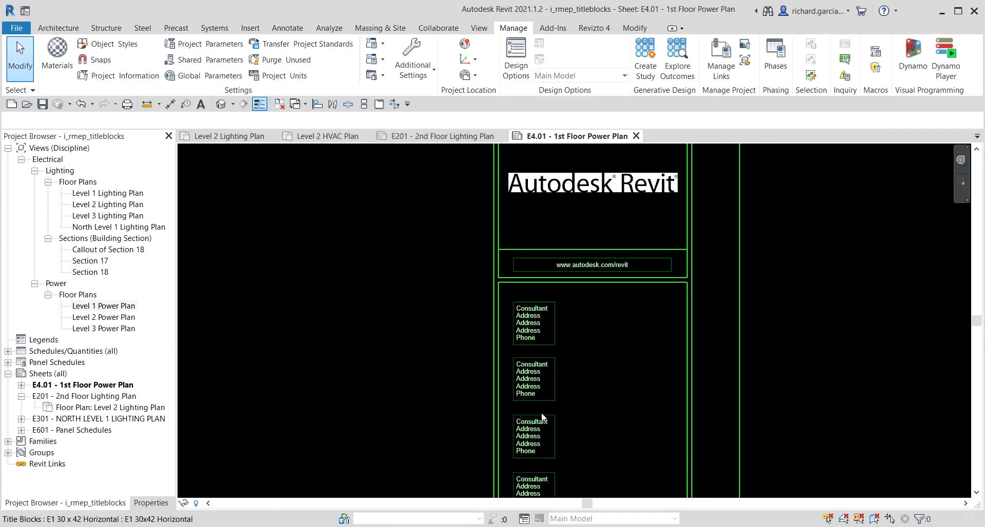
pyautogui.moveTo(542, 417); pyautogui.dragTo(542, 312, button='middle')
pyautogui.scroll(-1, 527, 224)
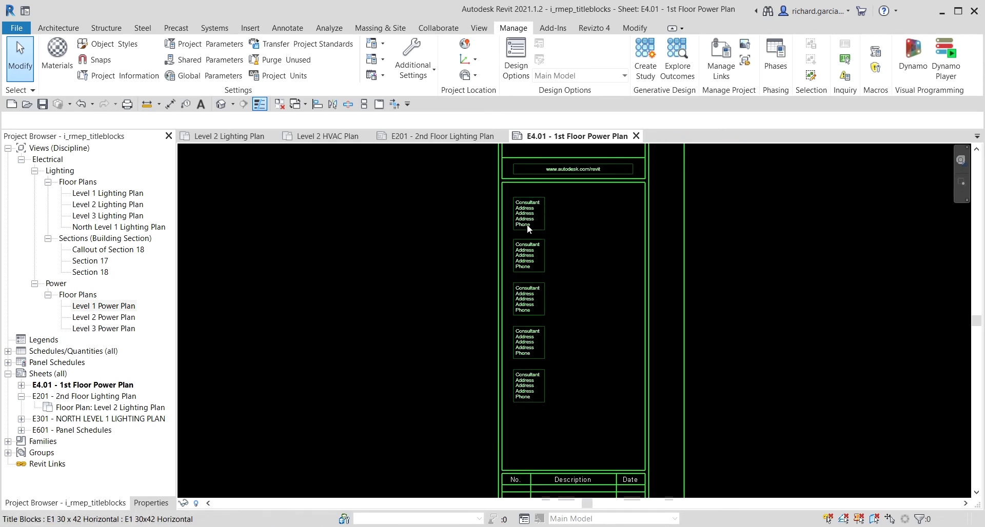
pyautogui.scroll(2, 527, 223)
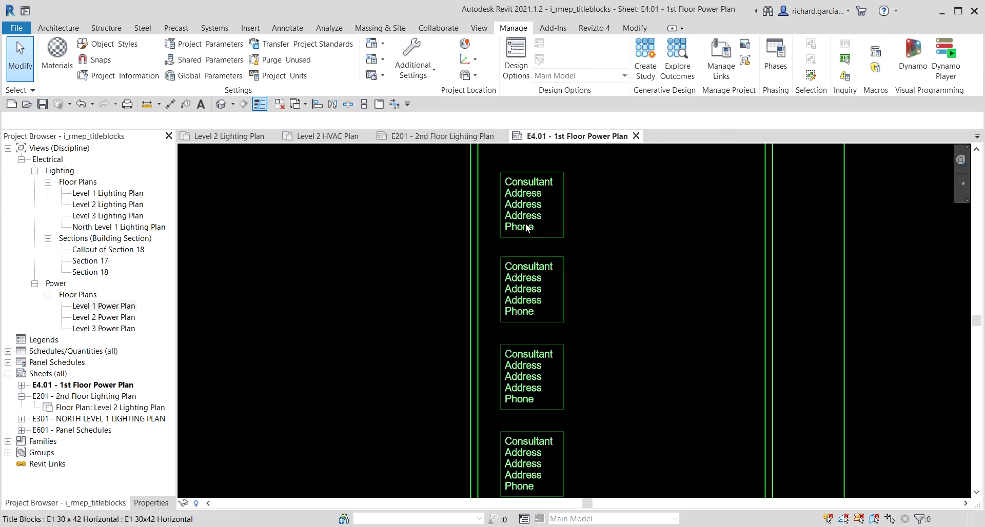
pyautogui.scroll(-1, 527, 226)
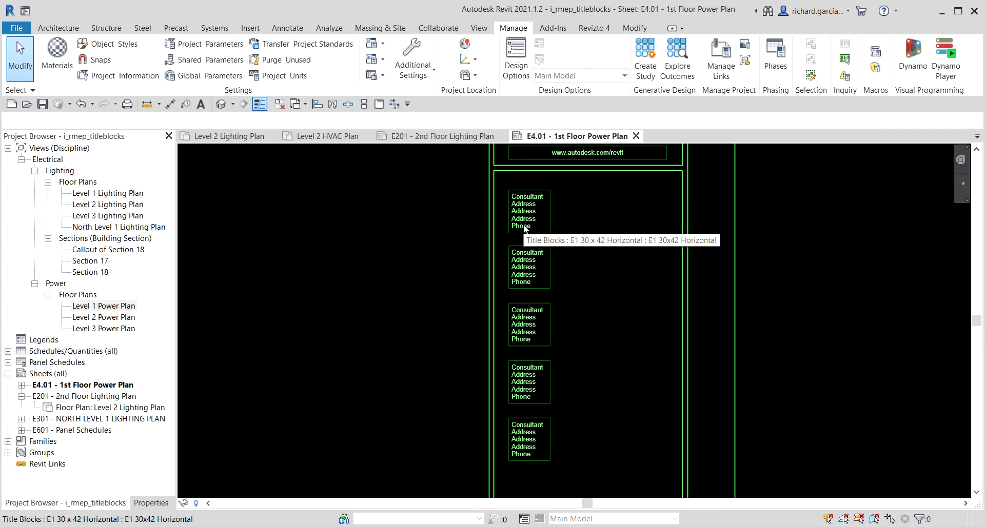
pyautogui.scroll(-1, 602, 306)
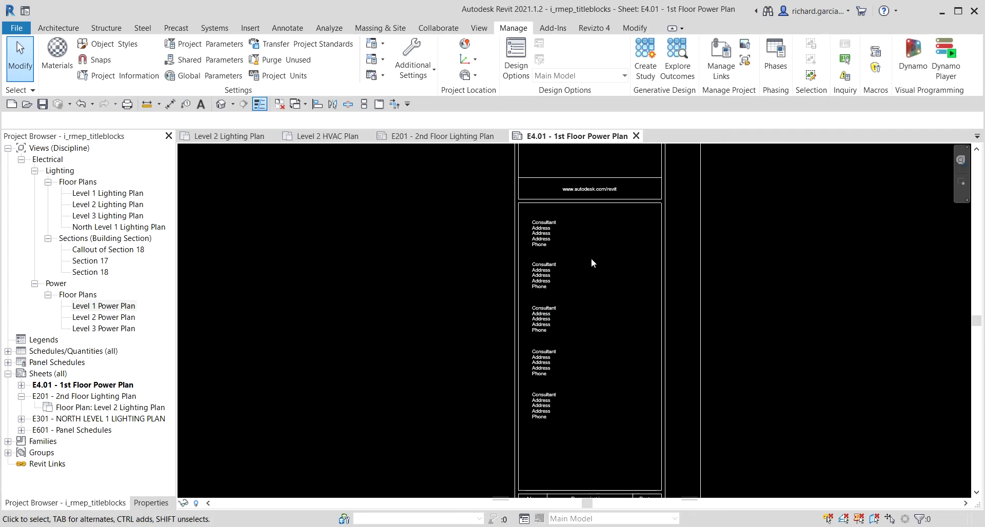
pyautogui.click(548, 235)
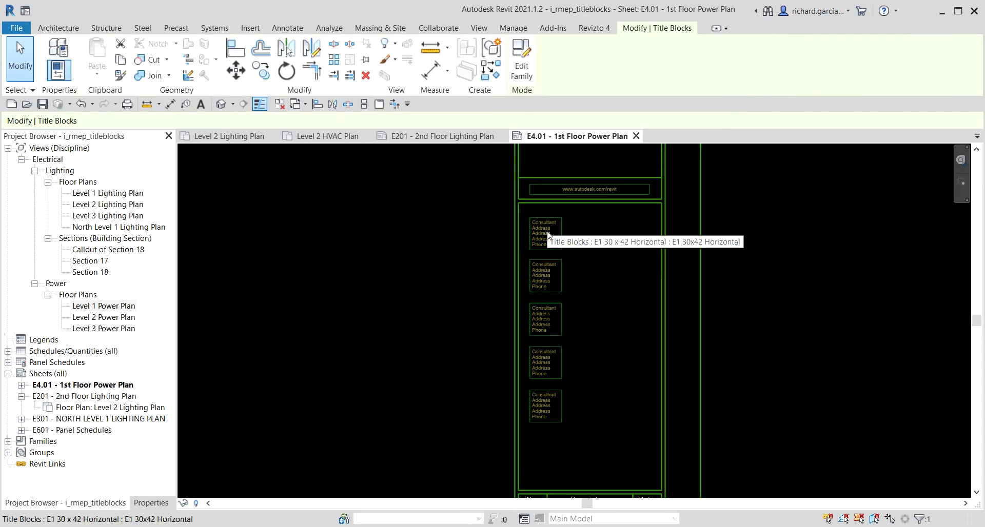
pyautogui.click(523, 68)
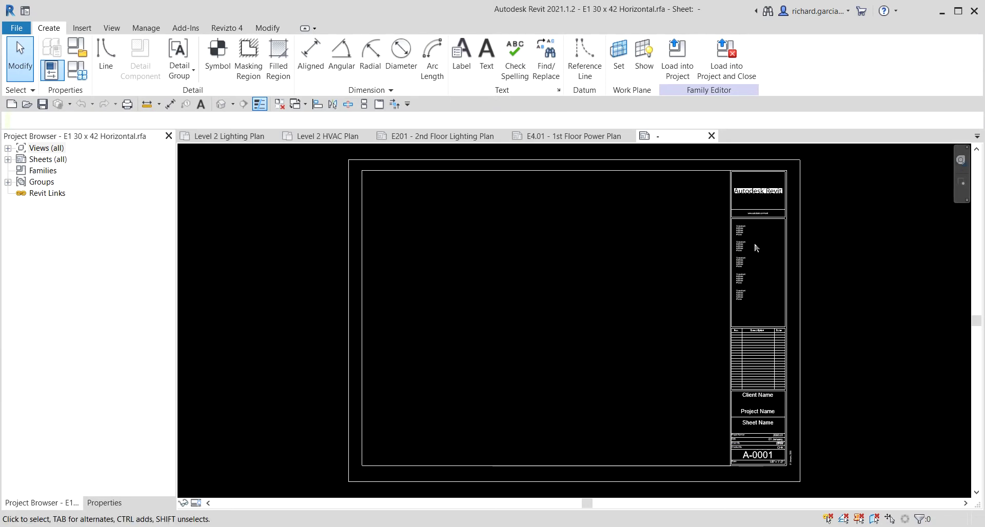
# Step: Delete the lower four consultant text notes in the title block family, keeping only the topmost one
pyautogui.scroll(5, 753, 235)
pyautogui.scroll(-1, 720, 389)
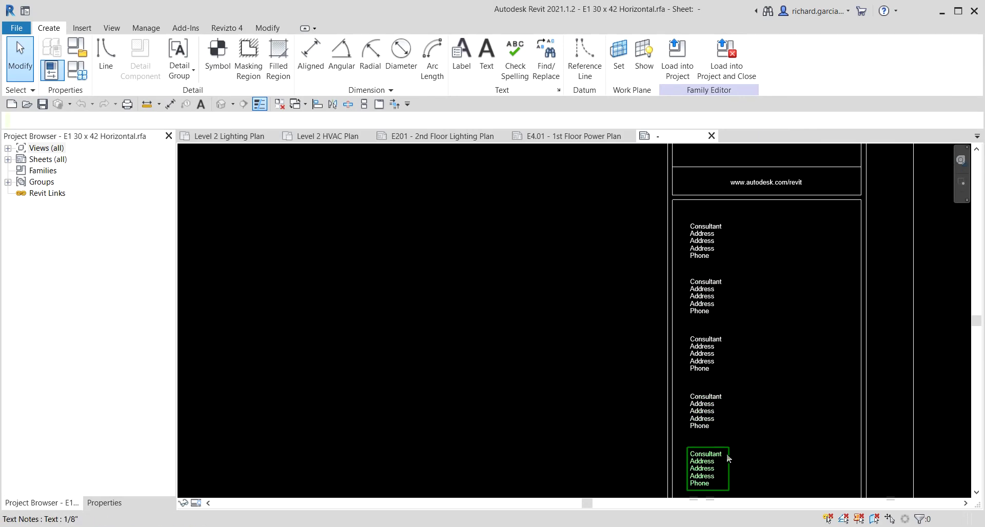
pyautogui.click(703, 472)
pyautogui.press('Delete')
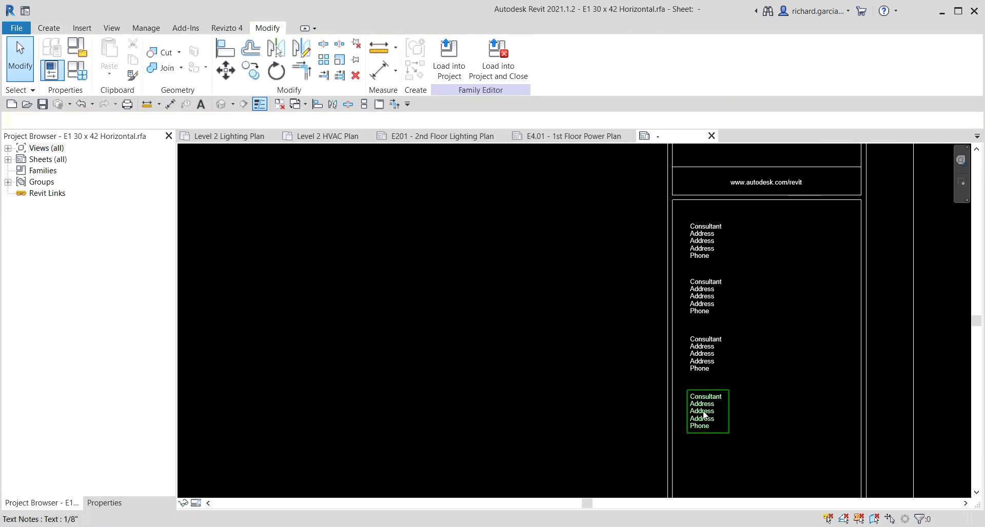
pyautogui.click(700, 411)
pyautogui.press('Delete')
pyautogui.click(700, 354)
pyautogui.press('Delete')
pyautogui.click(700, 296)
pyautogui.press('Delete')
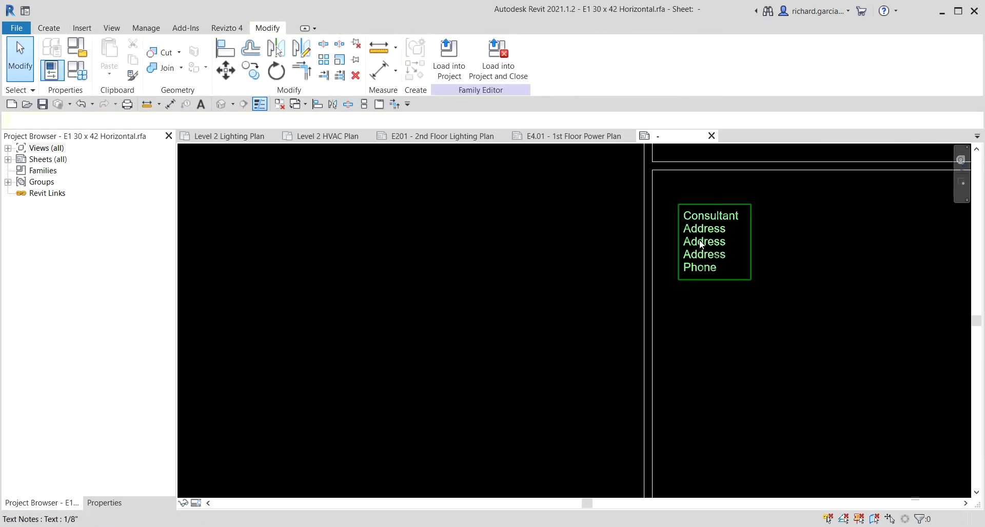
# Step: Replace all the text in the remaining consultant note with the company name "MEP Engineering"
pyautogui.scroll(6, 699, 247)
pyautogui.scroll(1, 645, 296)
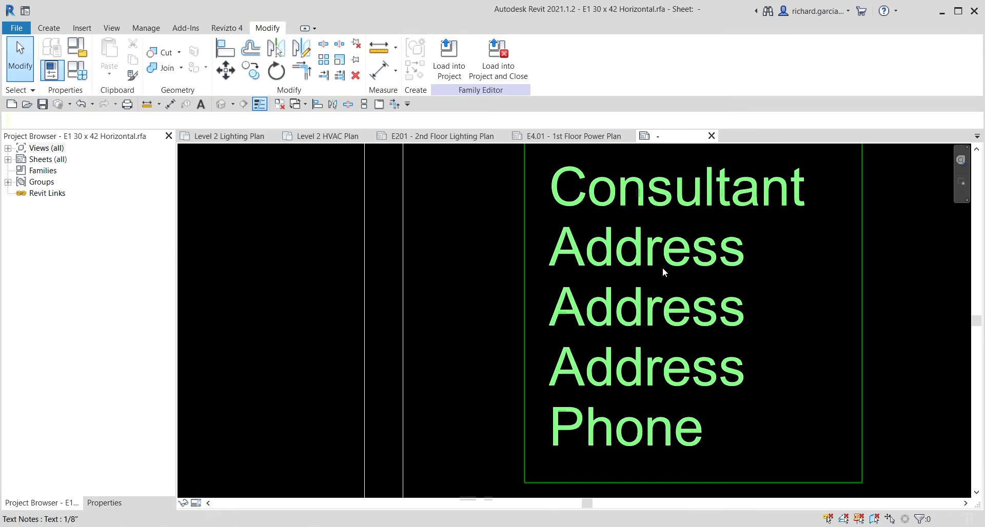
pyautogui.doubleClick(663, 265)
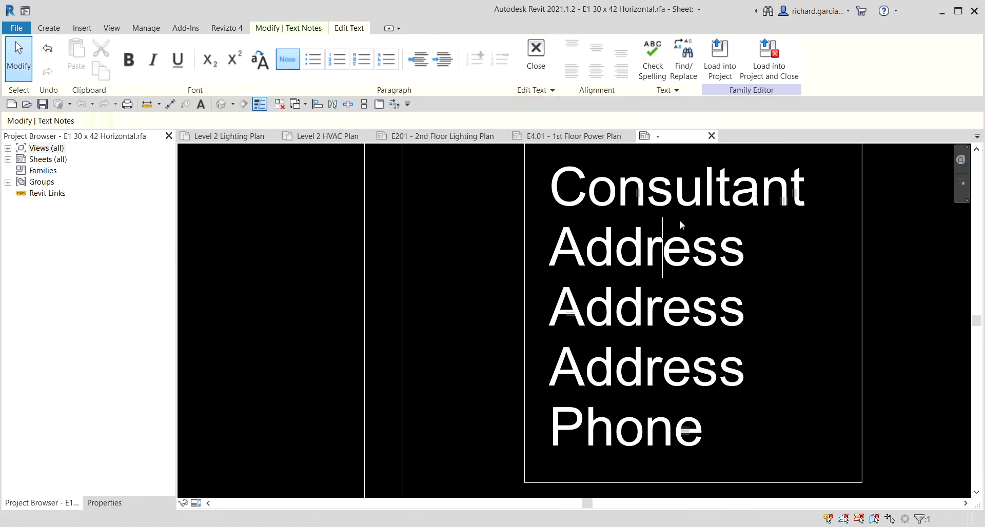
pyautogui.hotkey('ctrl', 'a')
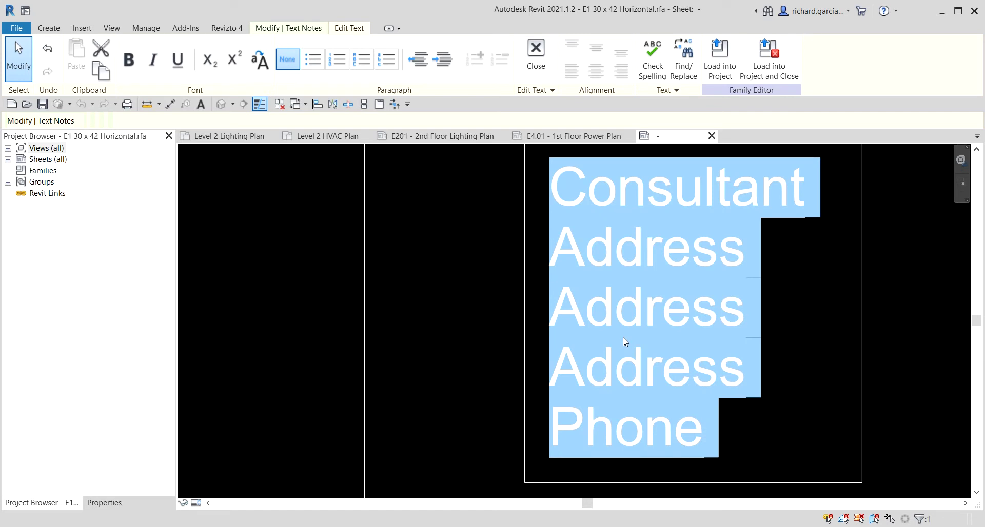
pyautogui.write('M')
pyautogui.press('capslock')
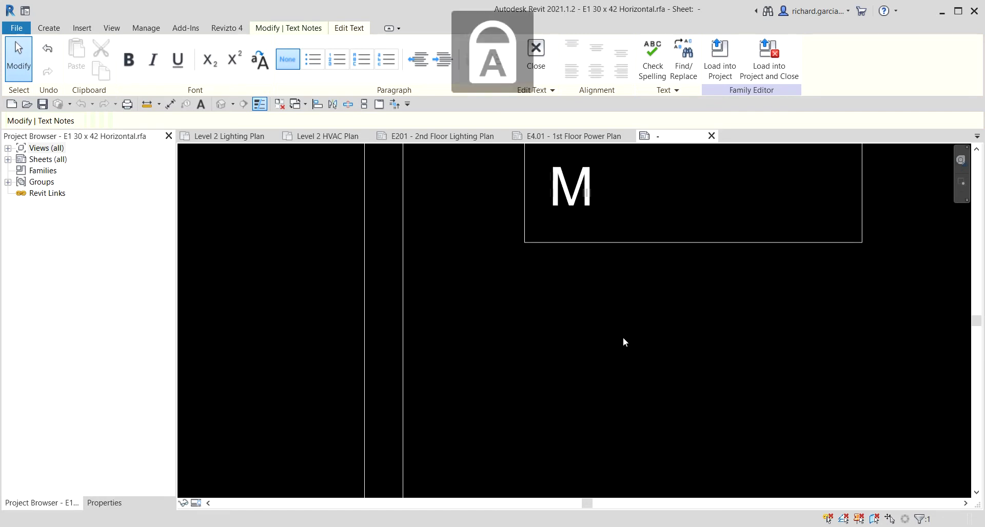
pyautogui.write('EP E')
pyautogui.press('capslock')
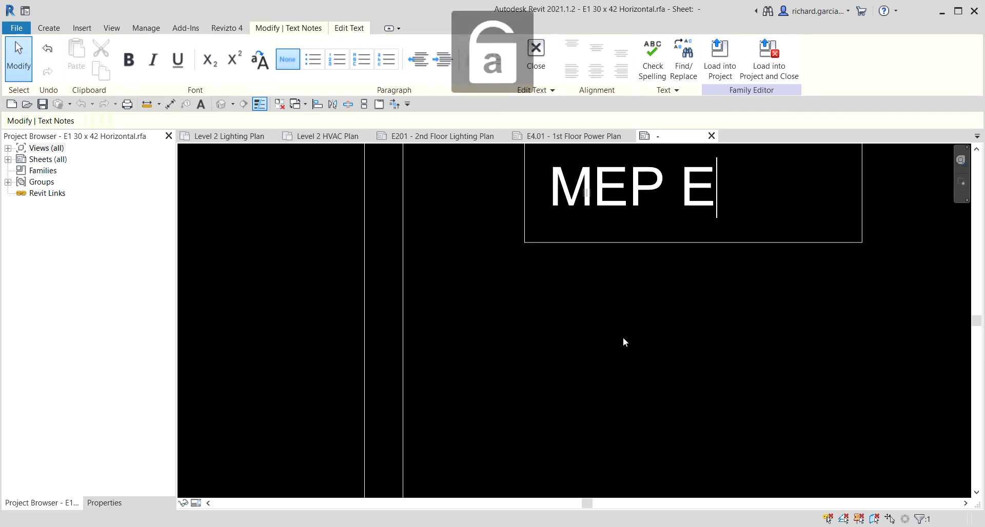
pyautogui.write('ngineering')
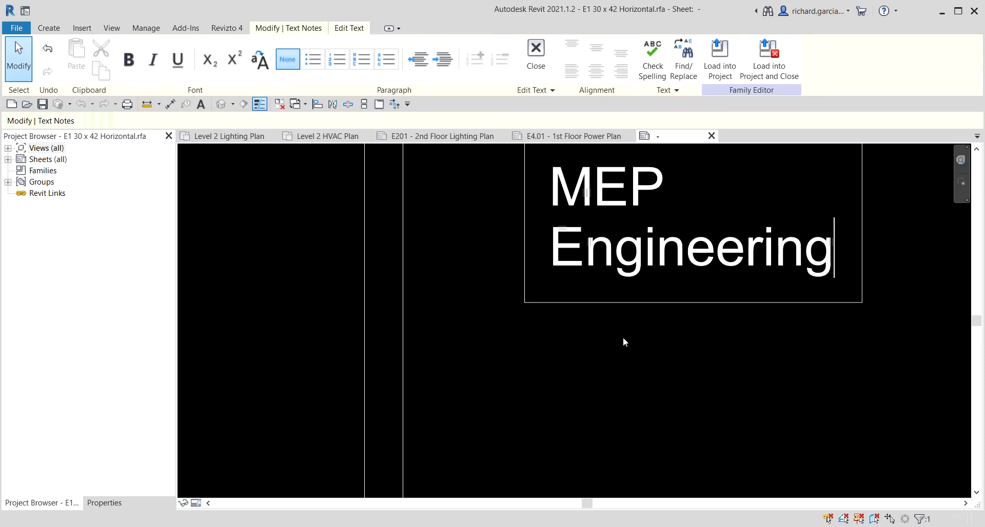
# Step: Add the company's street address and its city and state on separate lines beneath the company name in the consultant note
pyautogui.press('Return')
pyautogui.write('12')
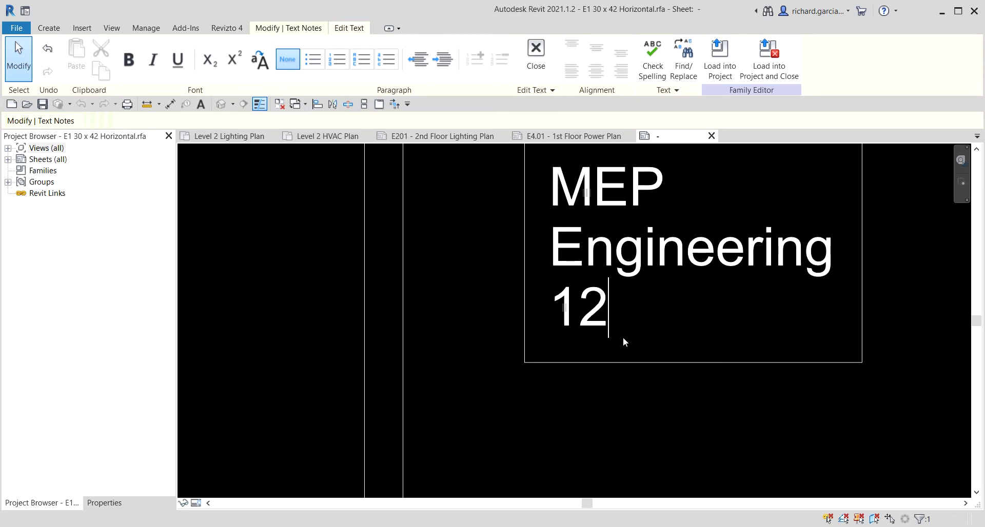
pyautogui.write('3 Main ')
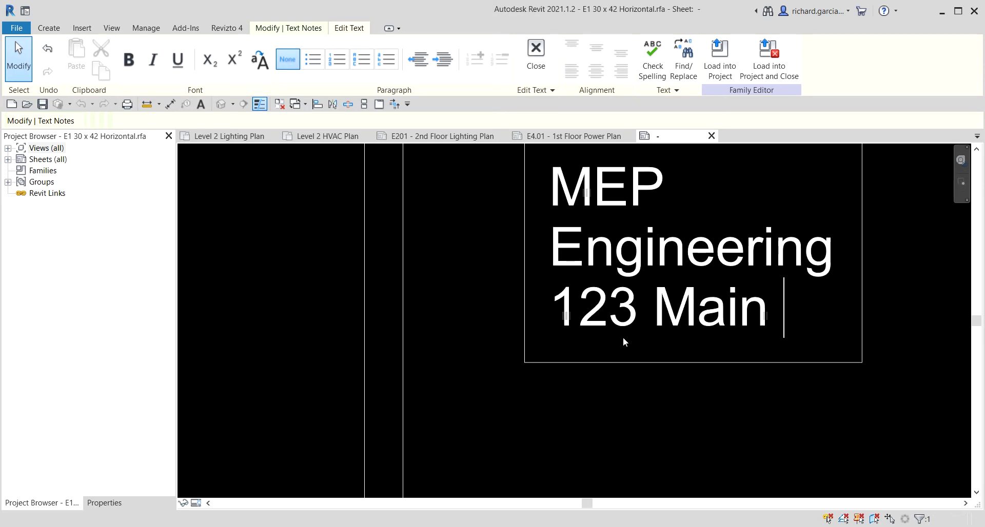
pyautogui.write('Street')
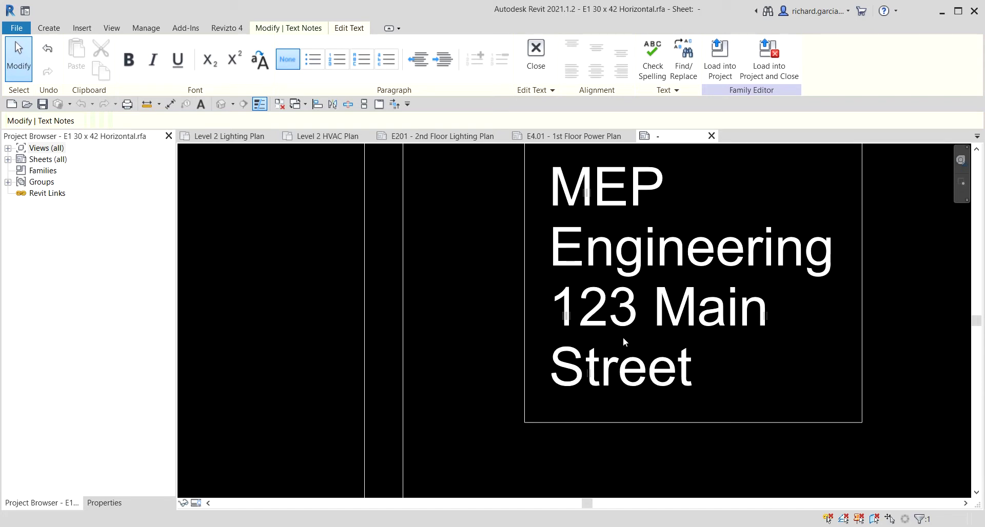
pyautogui.press('Return')
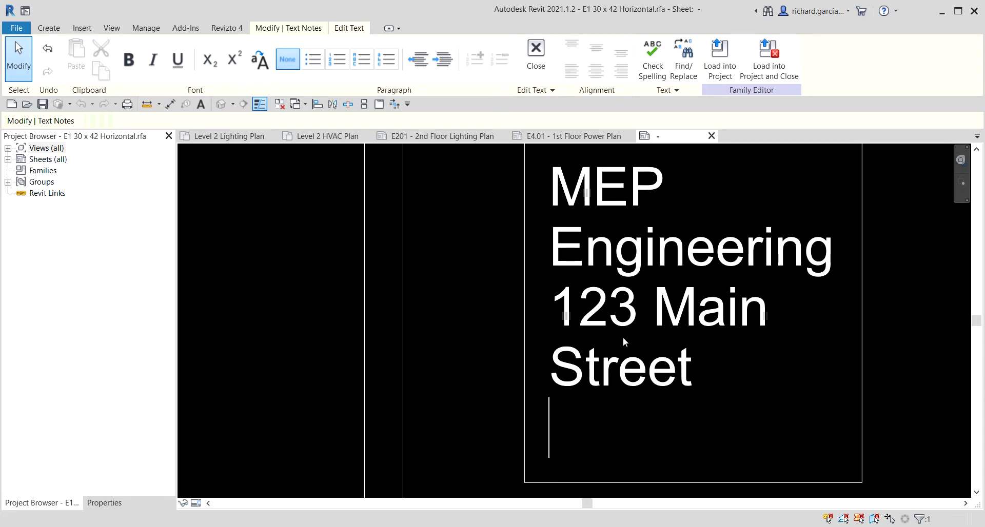
pyautogui.write('River C')
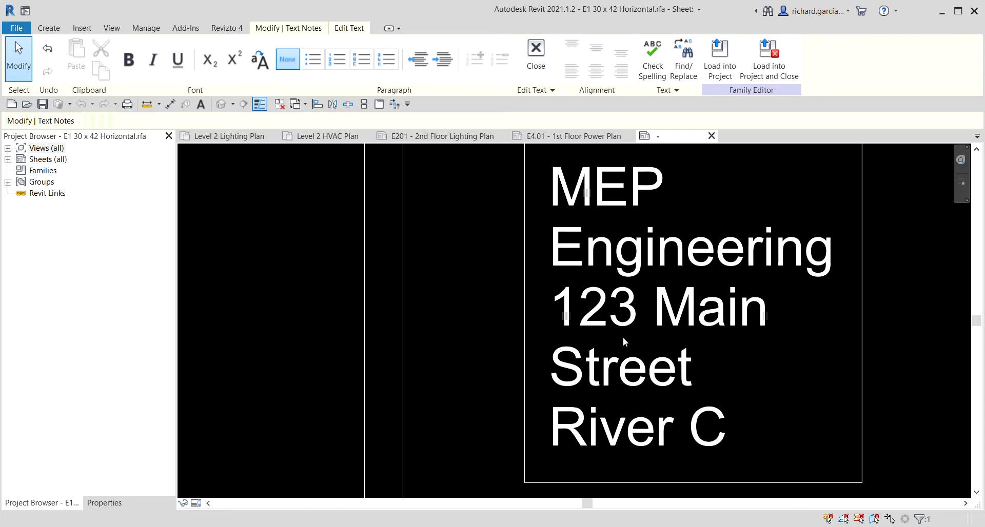
pyautogui.write('ity')
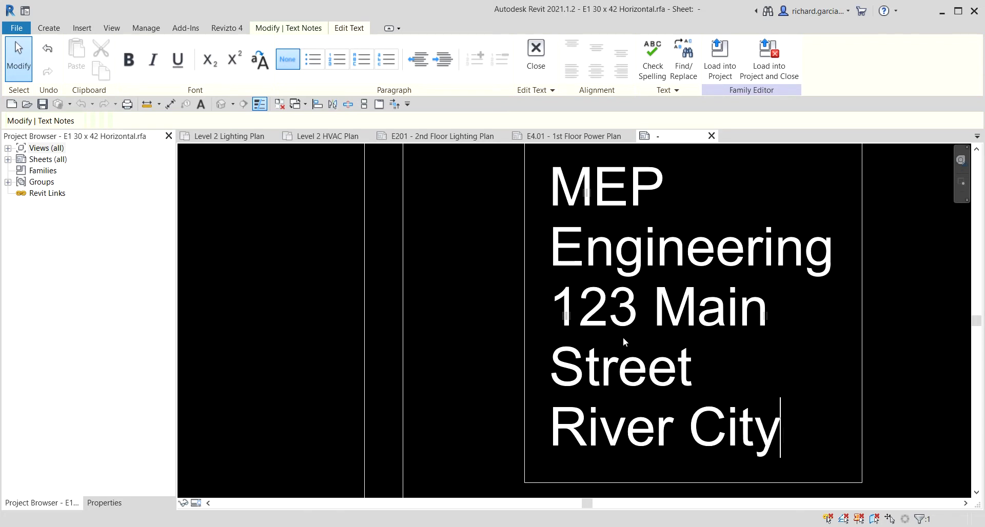
pyautogui.write(',')
pyautogui.press('Return')
pyautogui.write('1A')
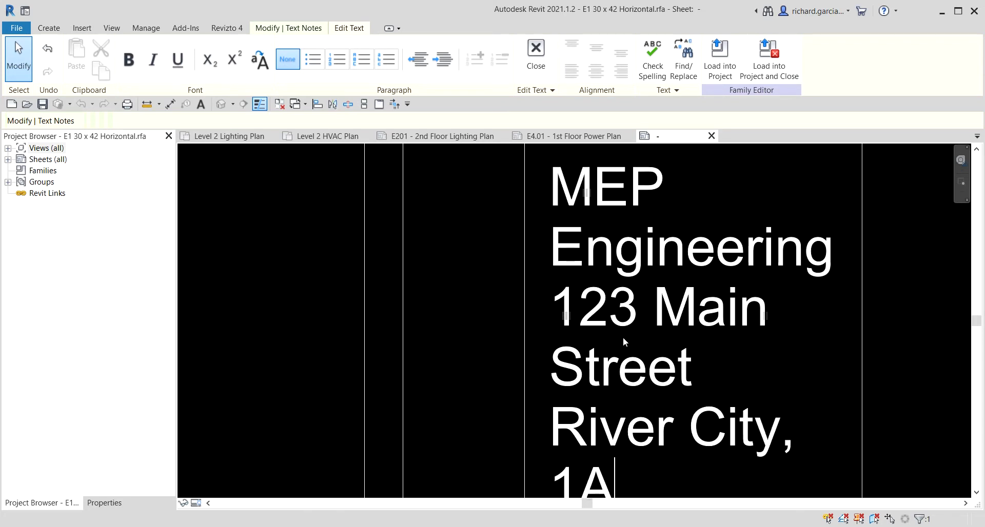
pyautogui.press('Return')
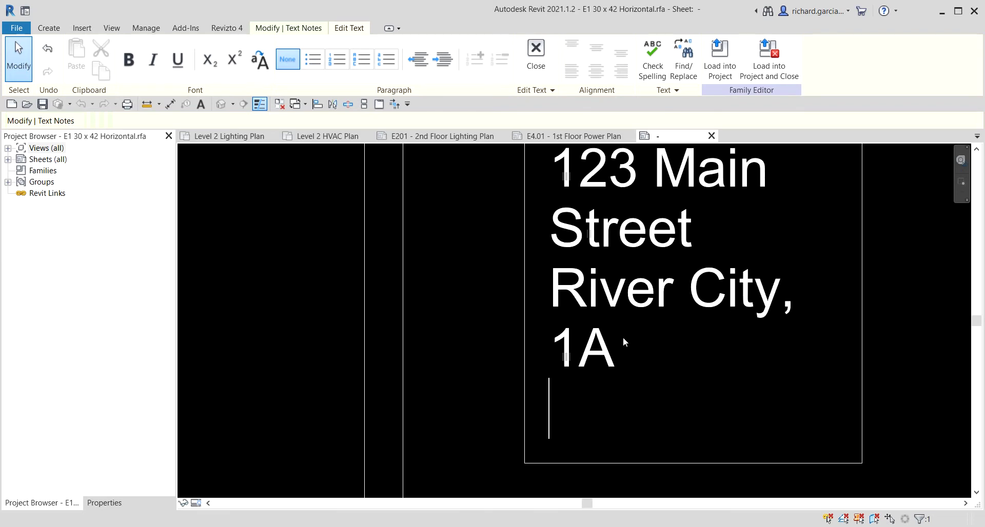
# Step: Enter the company's phone number as the last line of the consultant note and finish editing the text
pyautogui.write('1-800')
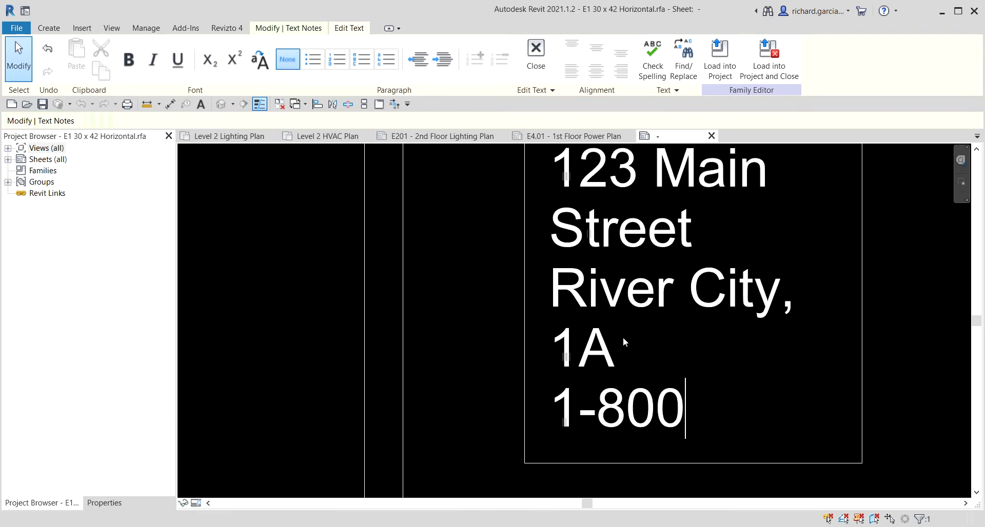
pyautogui.write('*')
pyautogui.press('BackSpace')
pyautogui.write('-123')
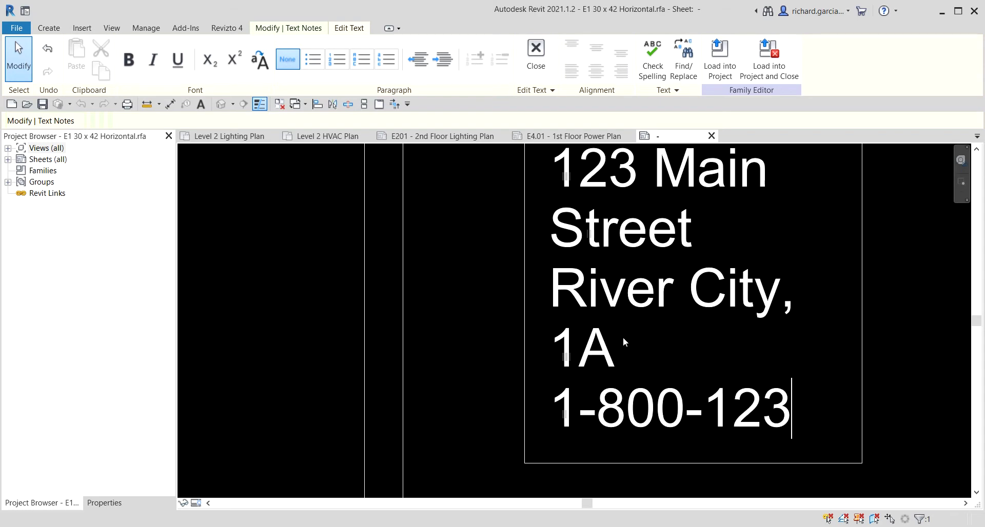
pyautogui.write('-4567')
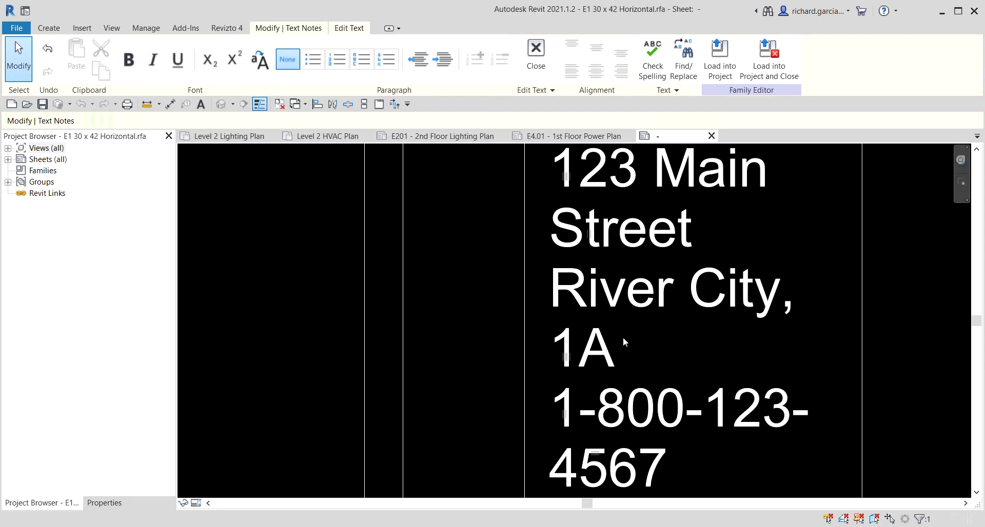
pyautogui.scroll(-3, 619, 318)
pyautogui.scroll(-1, 650, 309)
pyautogui.click(786, 314)
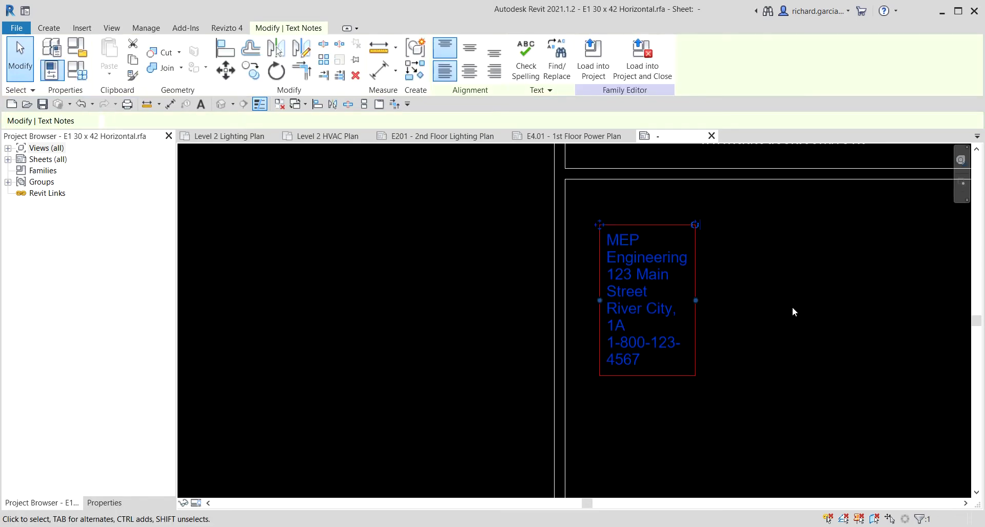
# Step: Widen the consultant text note so that the company name, address and phone number each fit on a single line
pyautogui.moveTo(792, 307); pyautogui.dragTo(645, 330, button='middle')
pyautogui.scroll(1, 520, 294)
pyautogui.moveTo(554, 333); pyautogui.dragTo(640, 329)
pyautogui.click(709, 374)
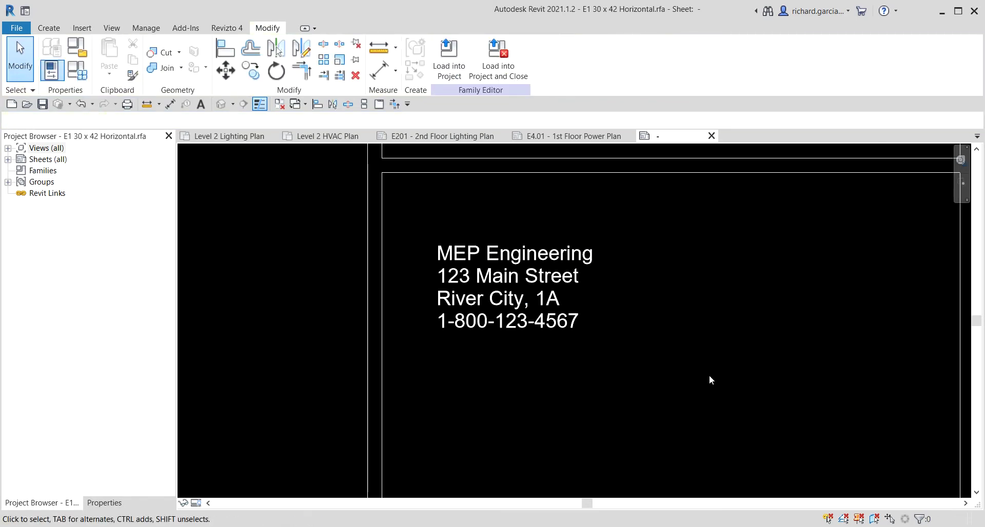
# Step: Move the consultant note slightly upward, closer to the top edge of its box in the title block
pyautogui.scroll(-1, 589, 368)
pyautogui.moveTo(589, 369); pyautogui.dragTo(675, 378, button='middle')
pyautogui.click(572, 282)
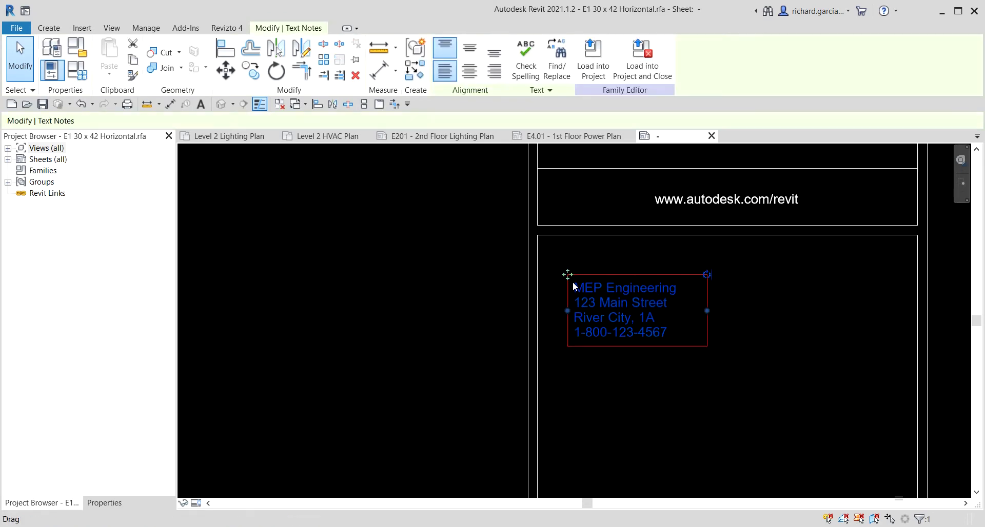
pyautogui.moveTo(570, 270); pyautogui.dragTo(569, 255)
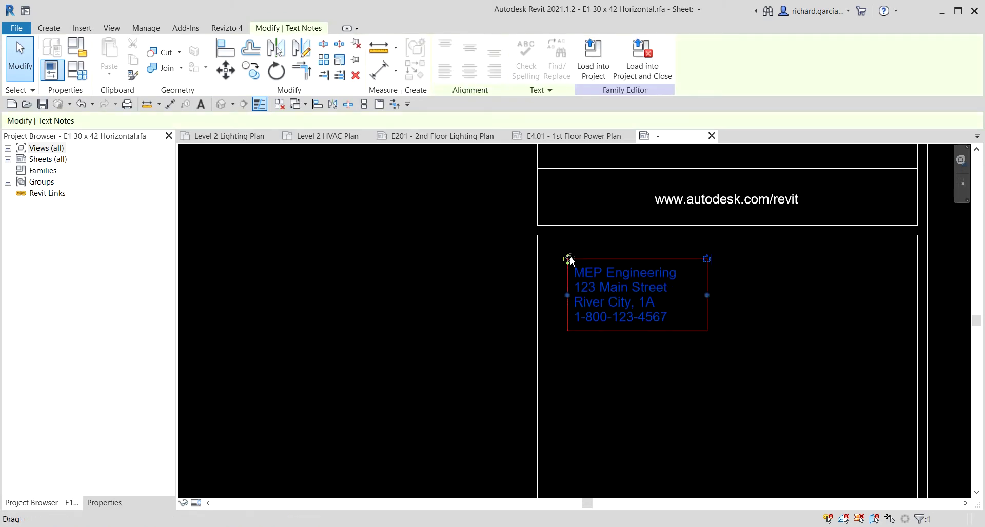
pyautogui.scroll(-2, 536, 312)
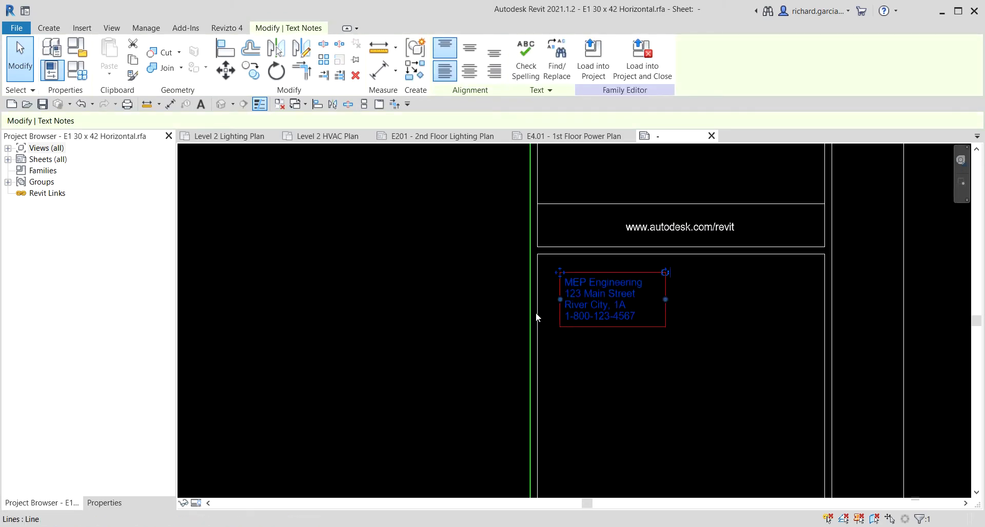
pyautogui.click(837, 336)
# Step: Examine the title block's logo image and website note, the available image import tools, and the overall sheet layout
pyautogui.scroll(-3, 612, 296)
pyautogui.moveTo(684, 349); pyautogui.dragTo(693, 143, button='middle')
pyautogui.moveTo(689, 200); pyautogui.dragTo(684, 383, button='middle')
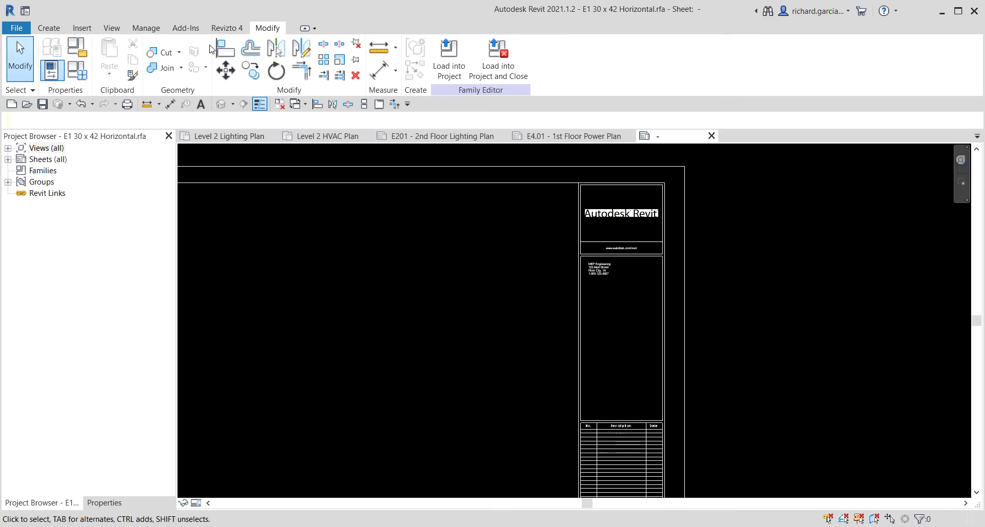
pyautogui.click(82, 28)
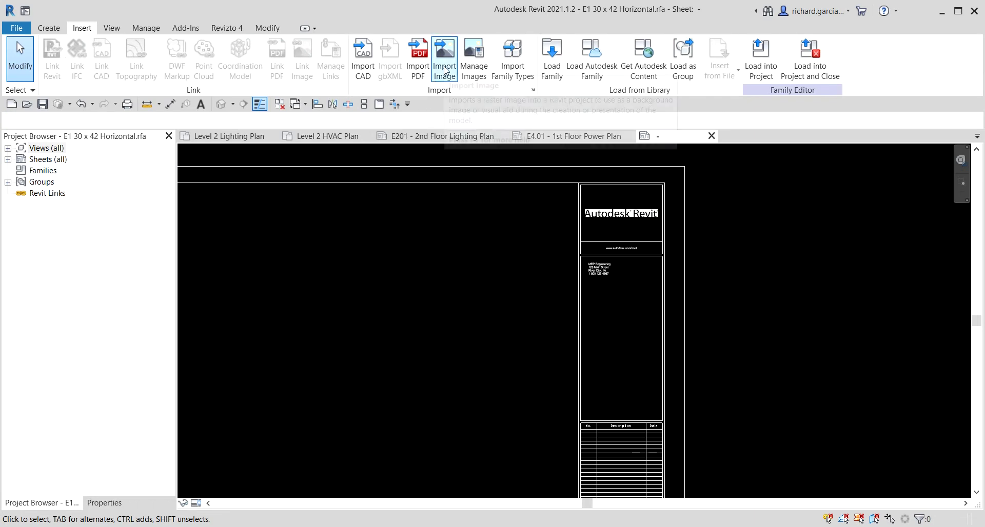
pyautogui.press('ctrl')
pyautogui.press('ctrl')
pyautogui.press('ctrl')
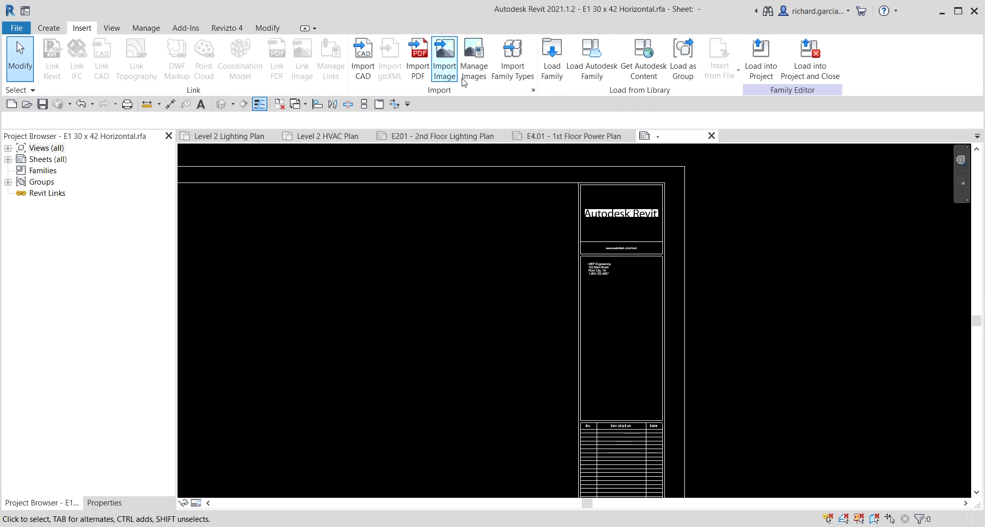
pyautogui.press('ctrl')
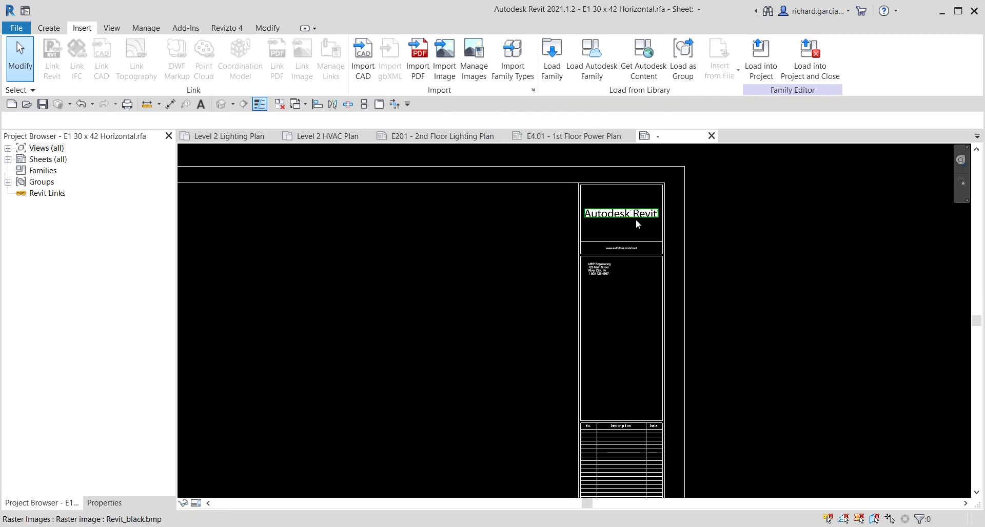
pyautogui.scroll(8, 633, 248)
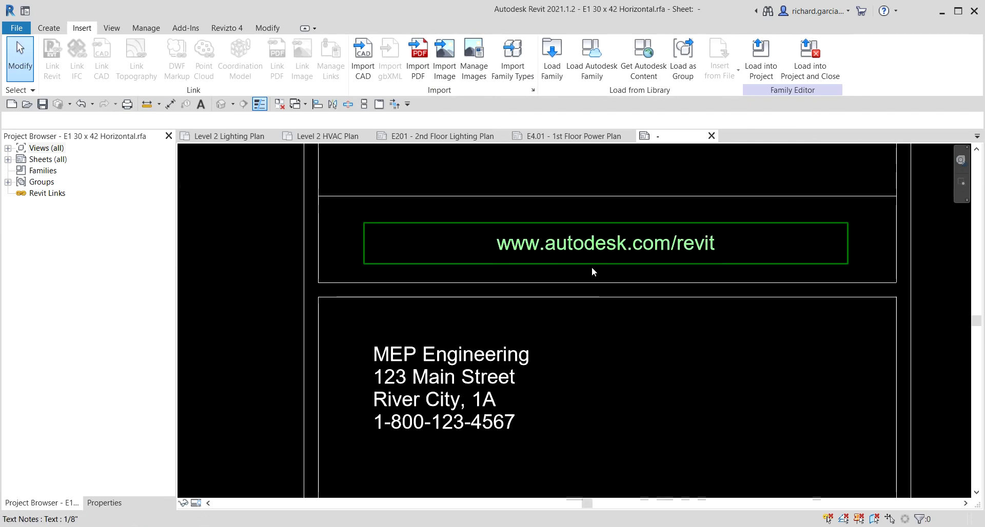
pyautogui.press('ctrl')
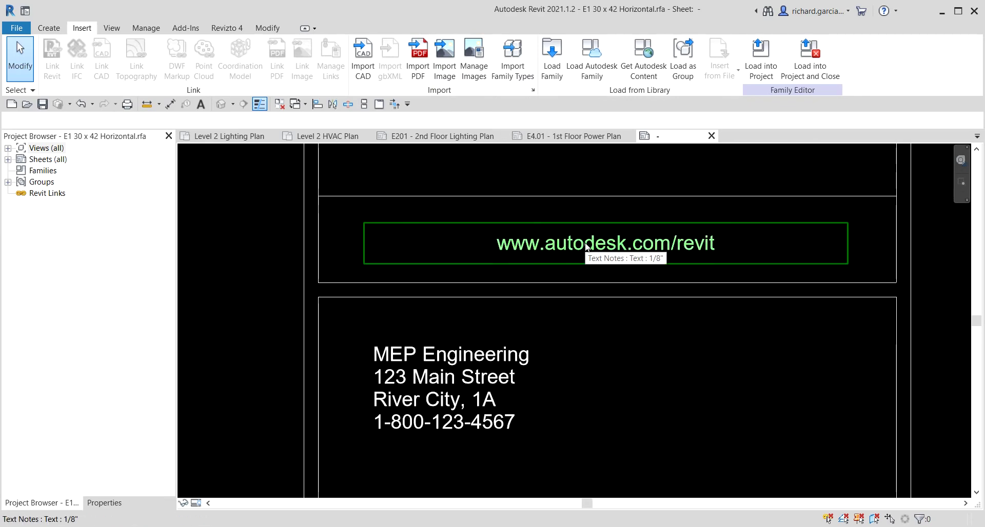
pyautogui.scroll(-8, 605, 251)
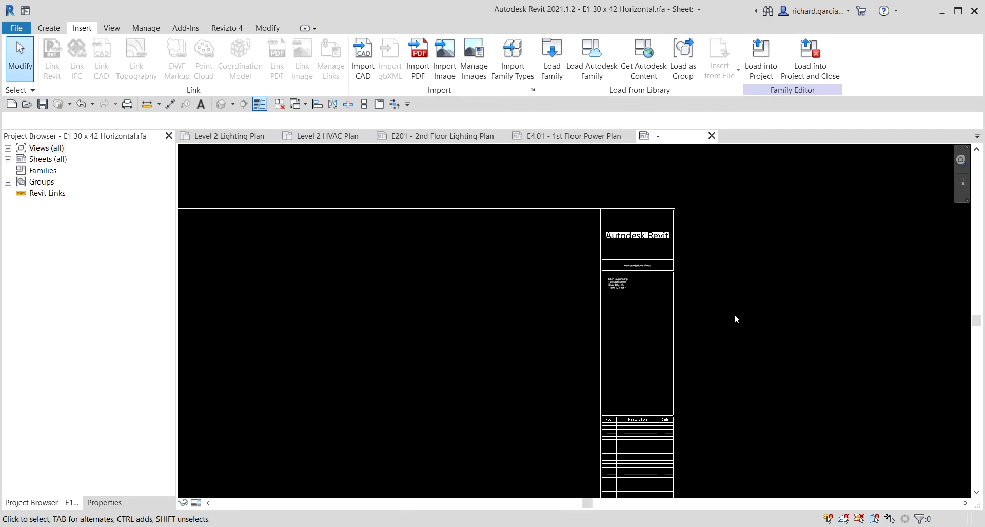
pyautogui.moveTo(608, 376); pyautogui.dragTo(639, 296, button='middle')
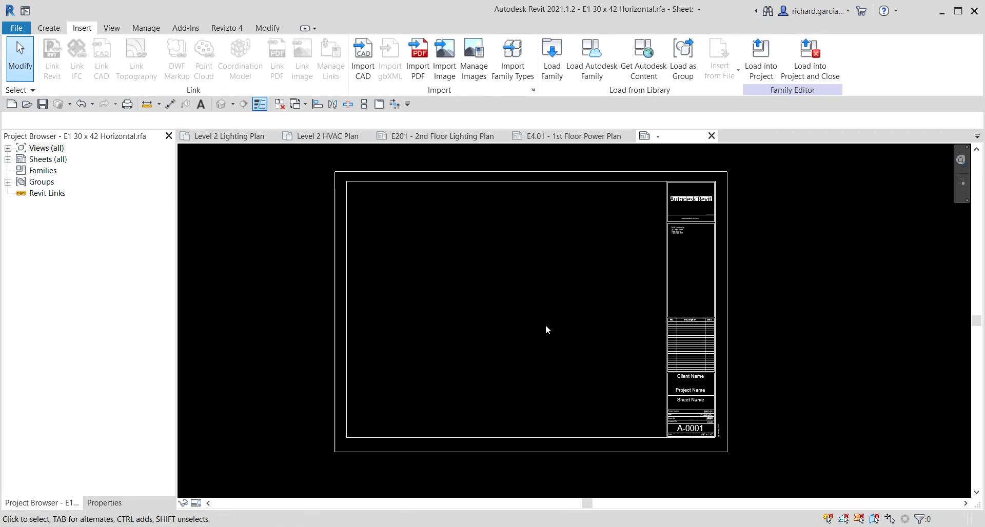
# Step: Load the edited title block family into i_rmep_titleblocks.rvt only, overwriting the existing version and its parameter values
pyautogui.click(760, 75)
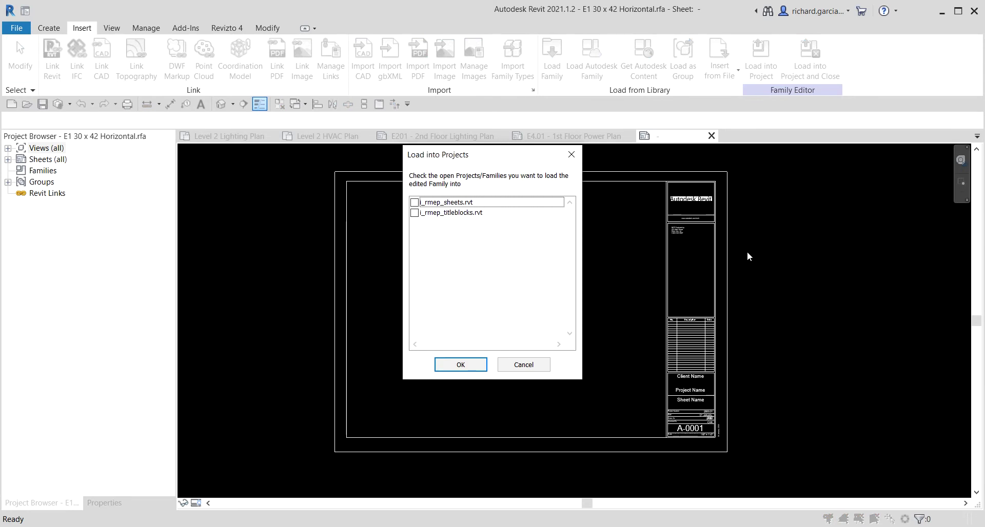
pyautogui.click(414, 213)
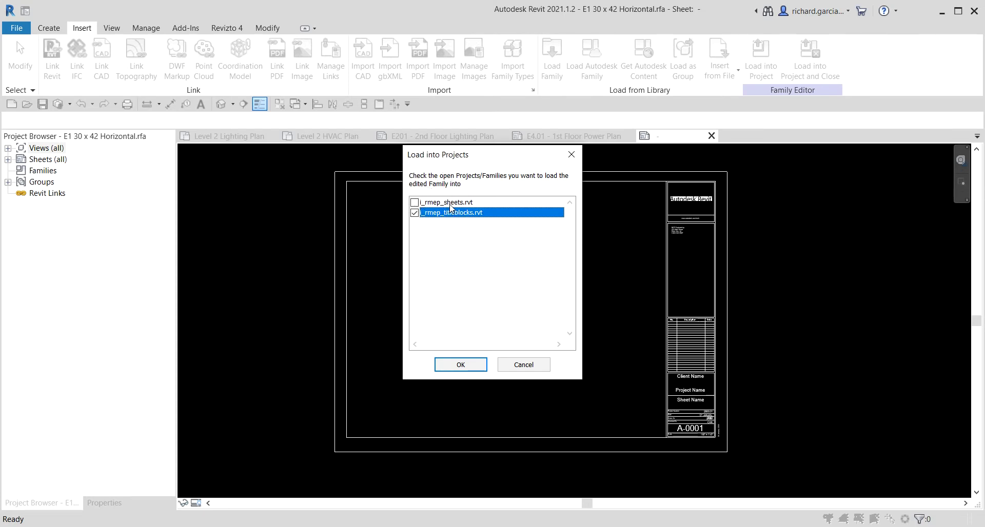
pyautogui.press('ctrl')
pyautogui.press('ctrl')
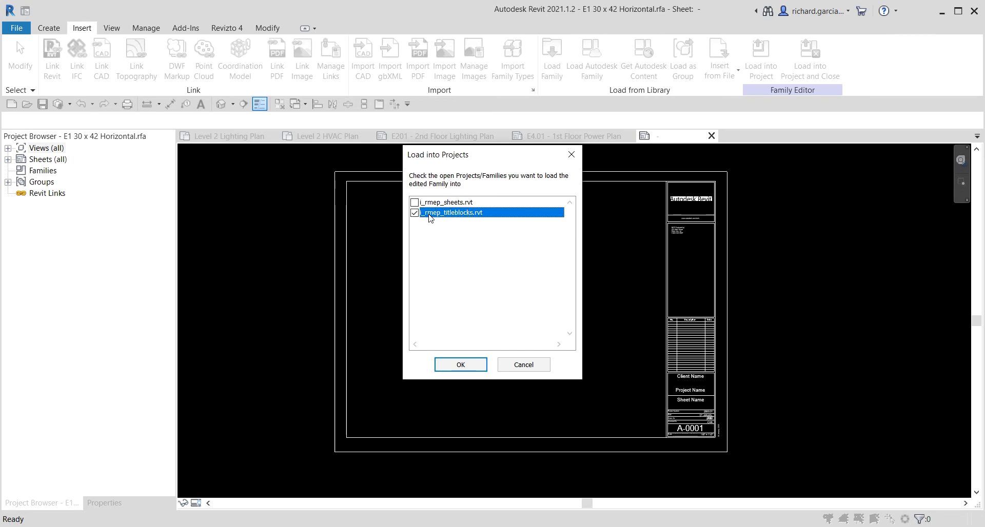
pyautogui.press('ctrl')
pyautogui.press('ctrl')
pyautogui.click(460, 365)
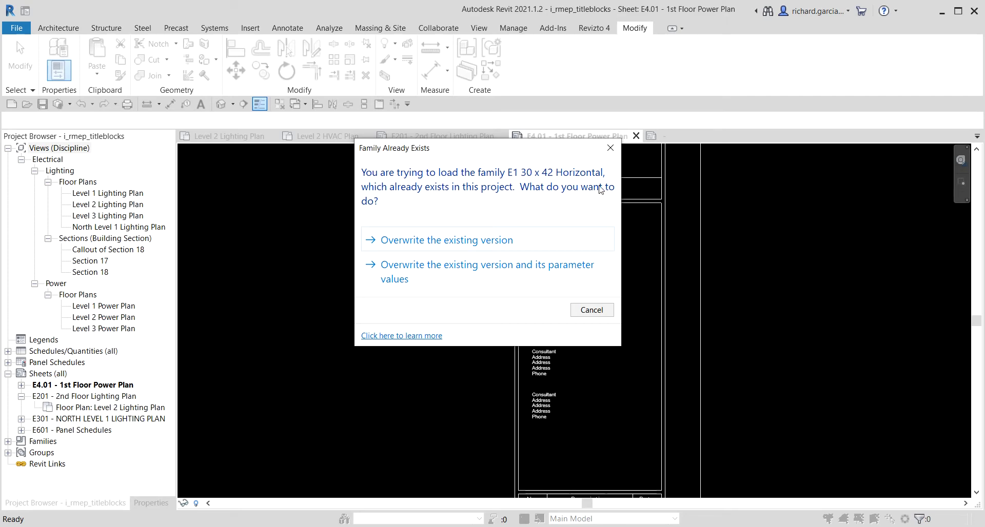
pyautogui.click(429, 278)
pyautogui.click(430, 279)
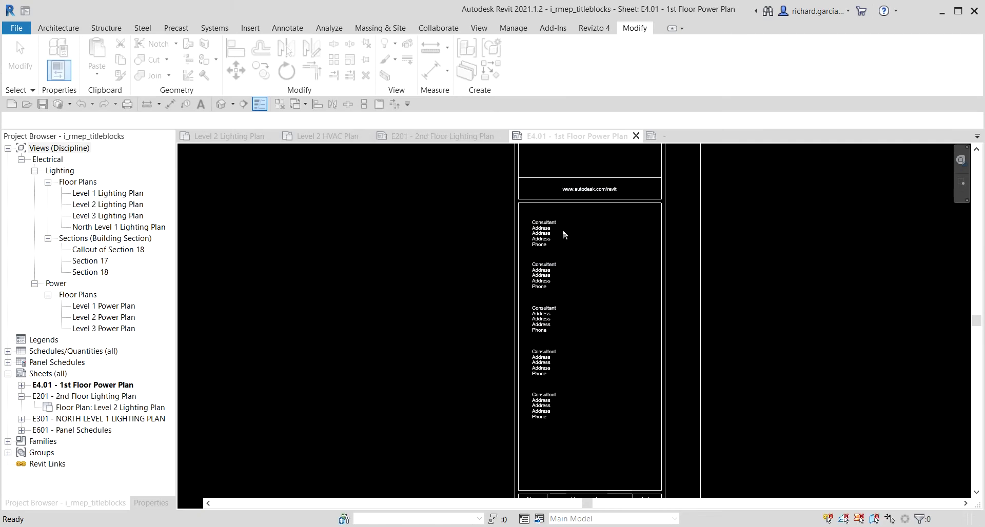
pyautogui.click(555, 235)
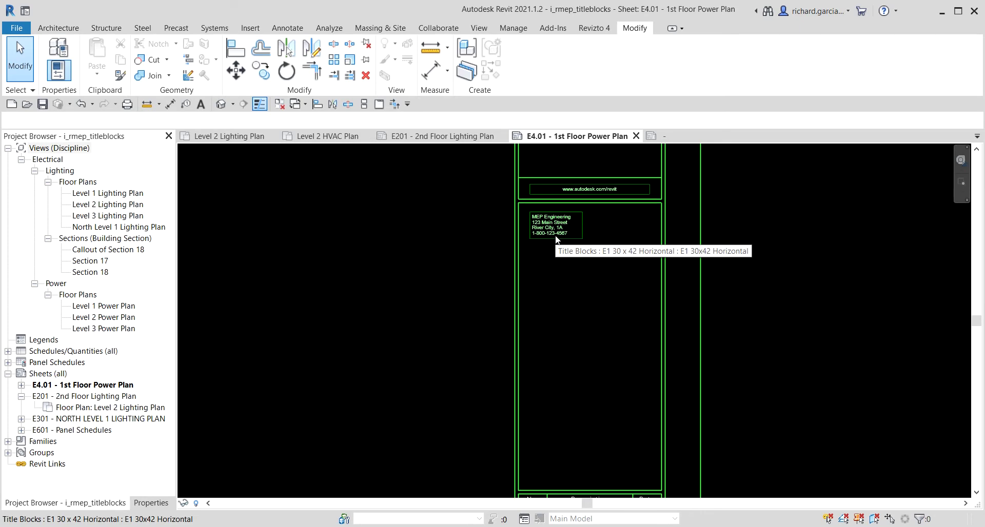
# Step: Close the inactive views and switch to the Level 2 HVAC Plan in the i_rmep_sheets project
pyautogui.scroll(-8, 441, 316)
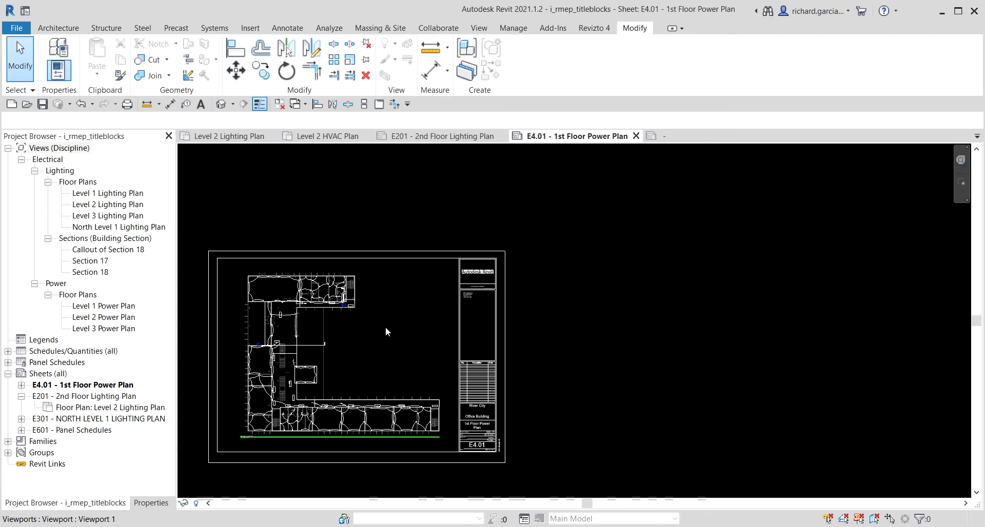
pyautogui.moveTo(385, 327); pyautogui.dragTo(513, 307, button='middle')
pyautogui.scroll(2, 508, 302)
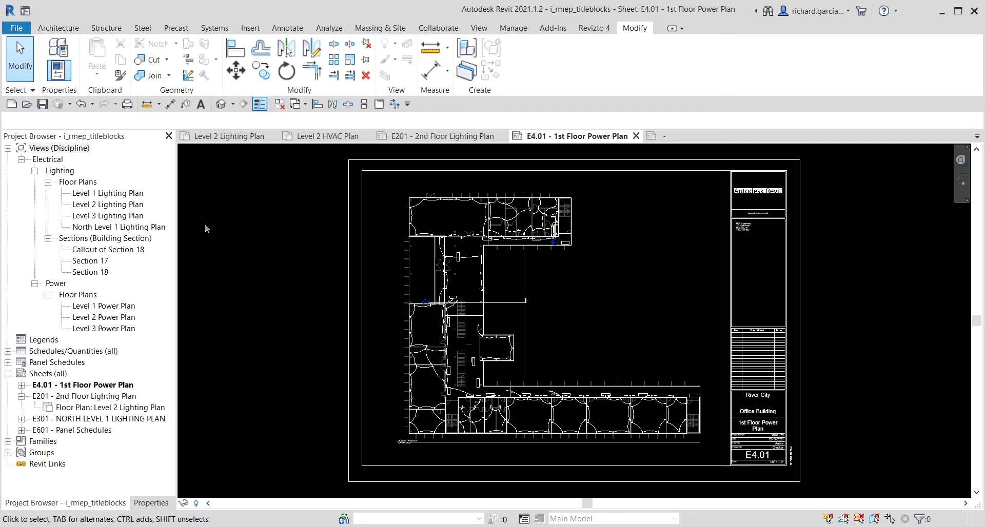
pyautogui.click(280, 104)
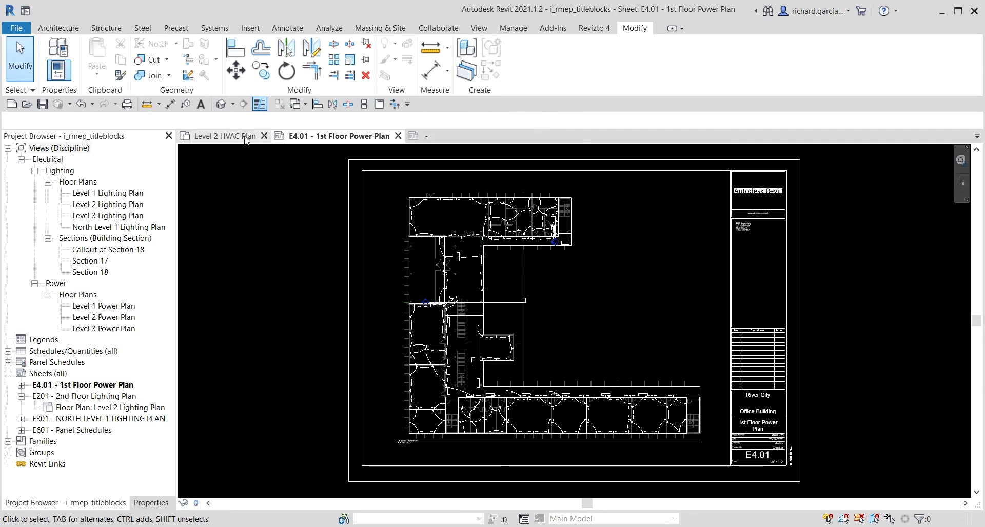
pyautogui.click(245, 137)
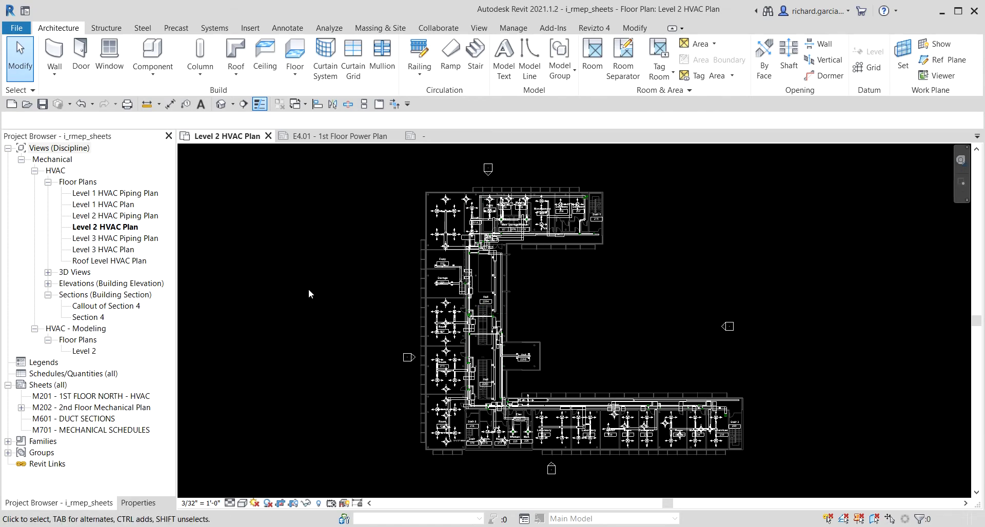
# Step: Create a new sheet in the mechanical project using the E1 30x42 Horizontal title block
pyautogui.rightClick(45, 386)
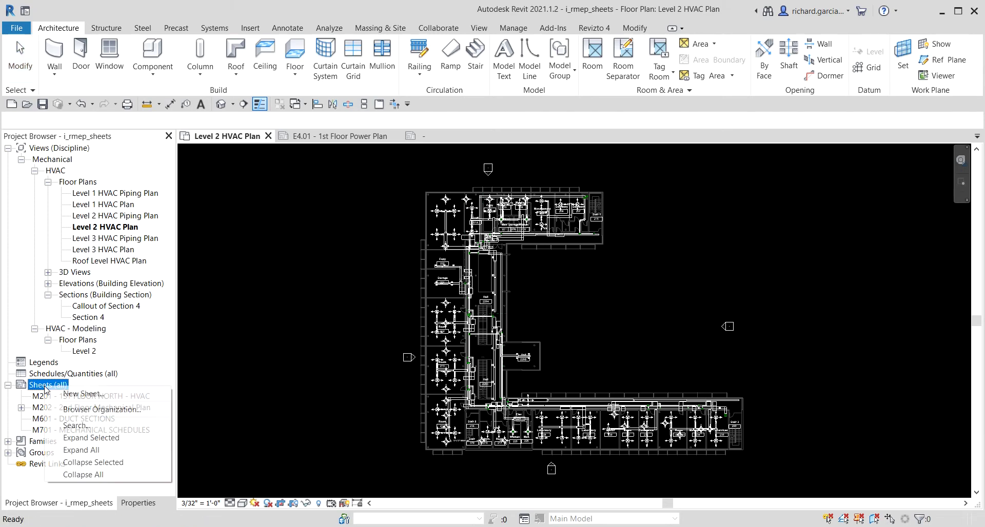
pyautogui.click(74, 398)
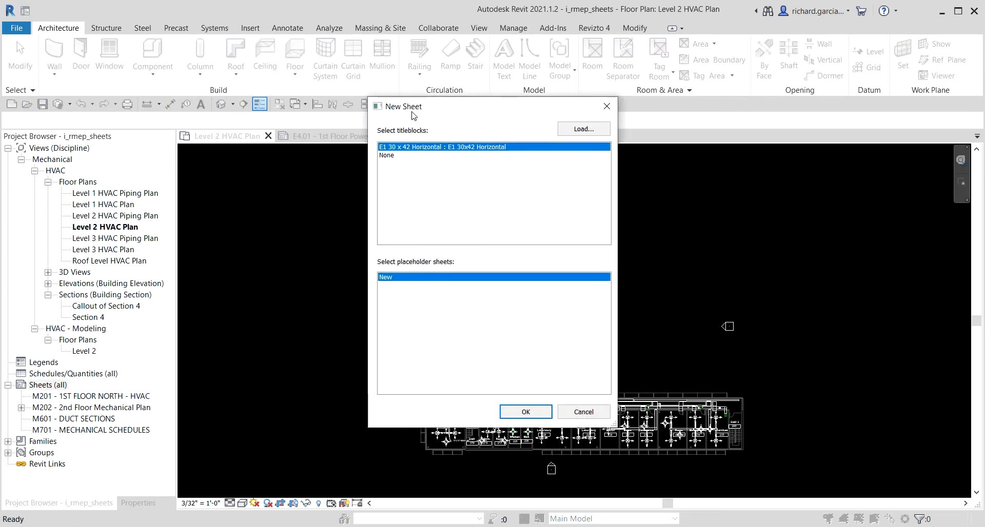
pyautogui.click(419, 150)
pyautogui.click(526, 416)
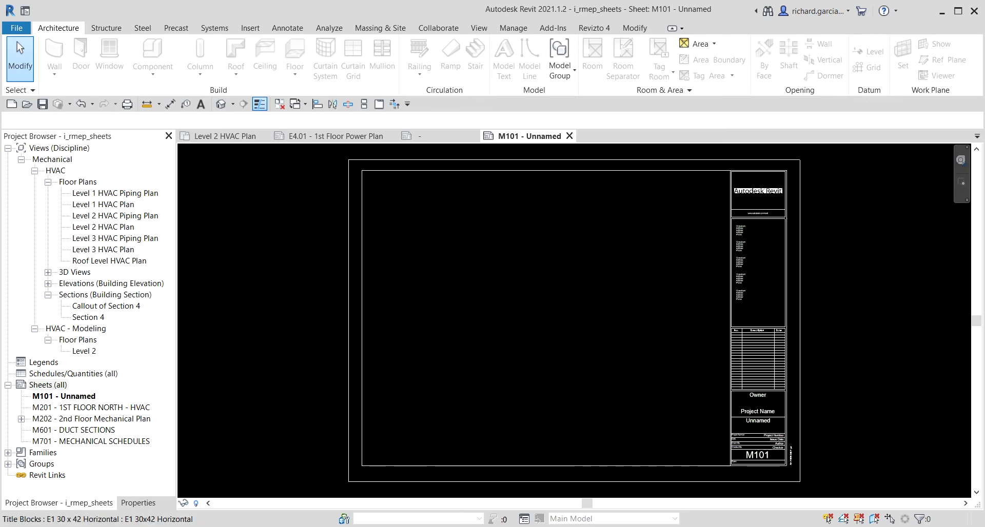
pyautogui.press('ctrl')
# Step: Duplicate the Level 2 HVAC Plan view with detailing
pyautogui.click(112, 227)
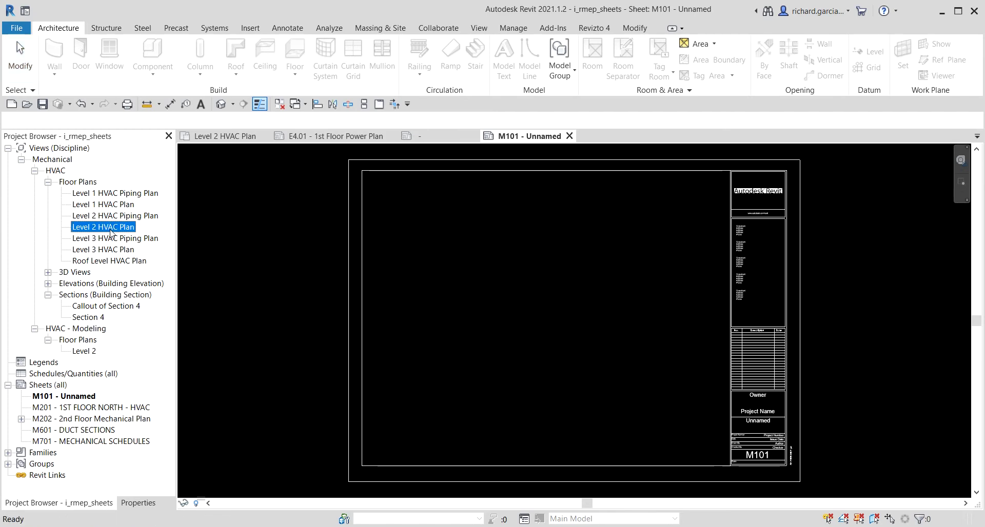
pyautogui.rightClick(111, 232)
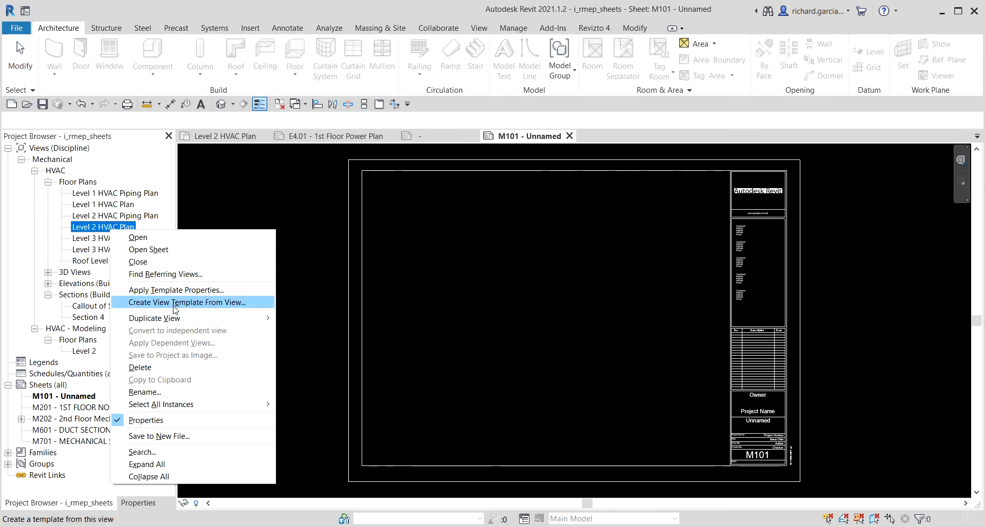
pyautogui.moveTo(175, 322)
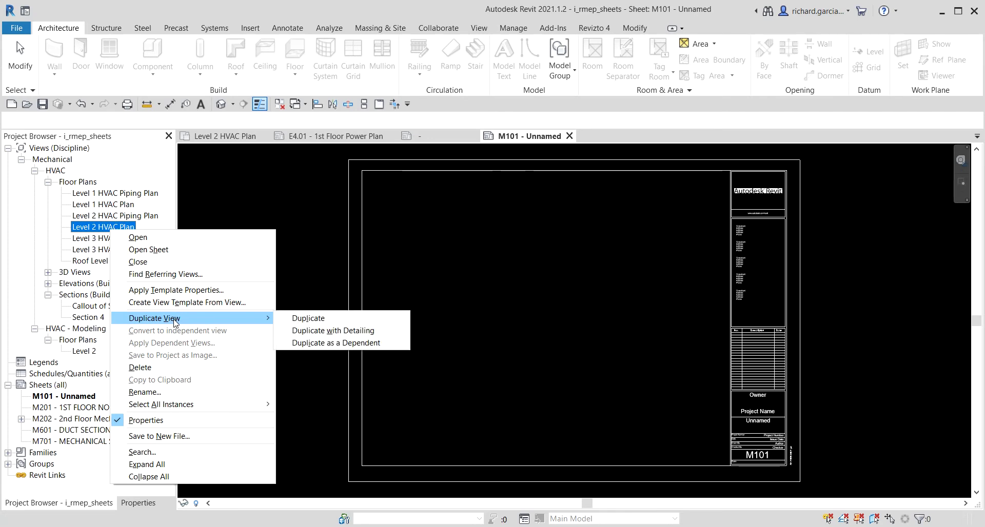
pyautogui.click(320, 333)
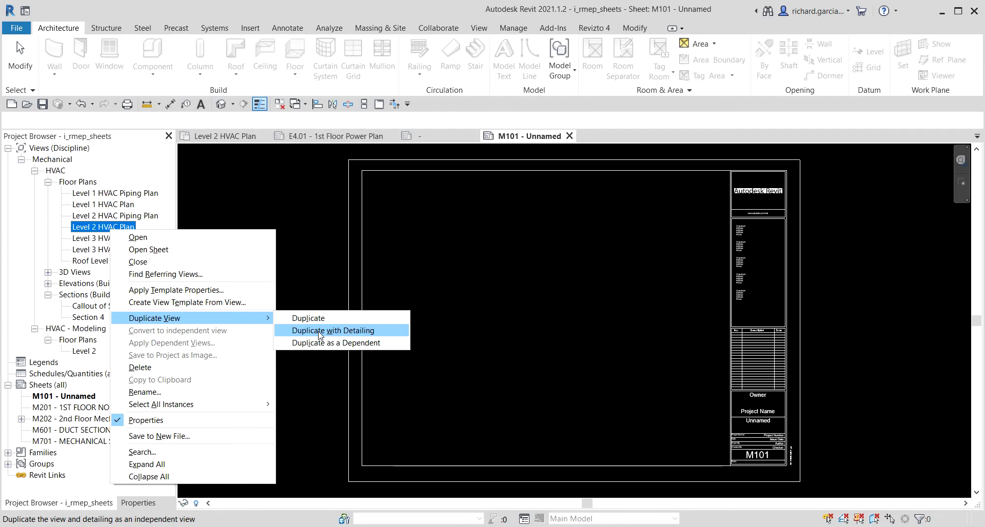
pyautogui.click(319, 334)
pyautogui.click(319, 334)
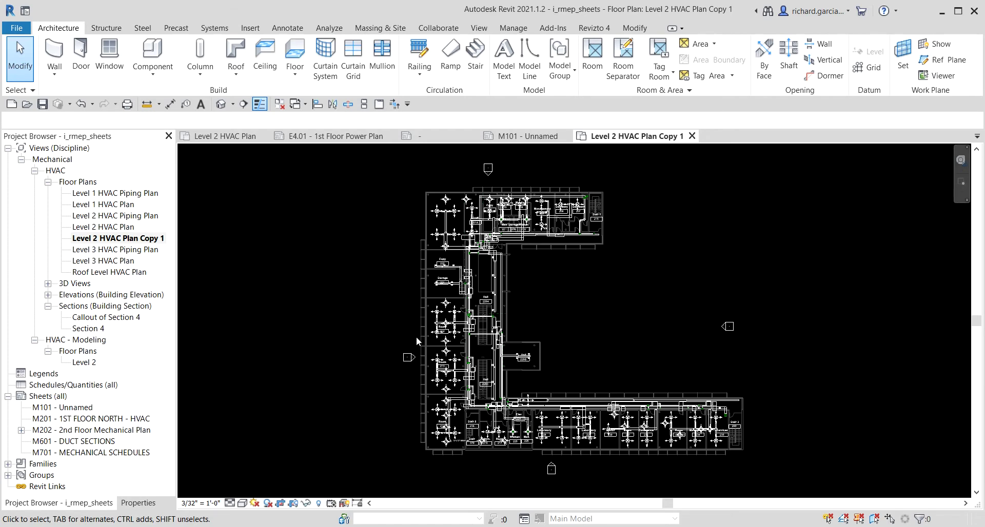
# Step: Rename the duplicated plan view to North Level 2 HVAC Plan
pyautogui.scroll(-1, 316, 268)
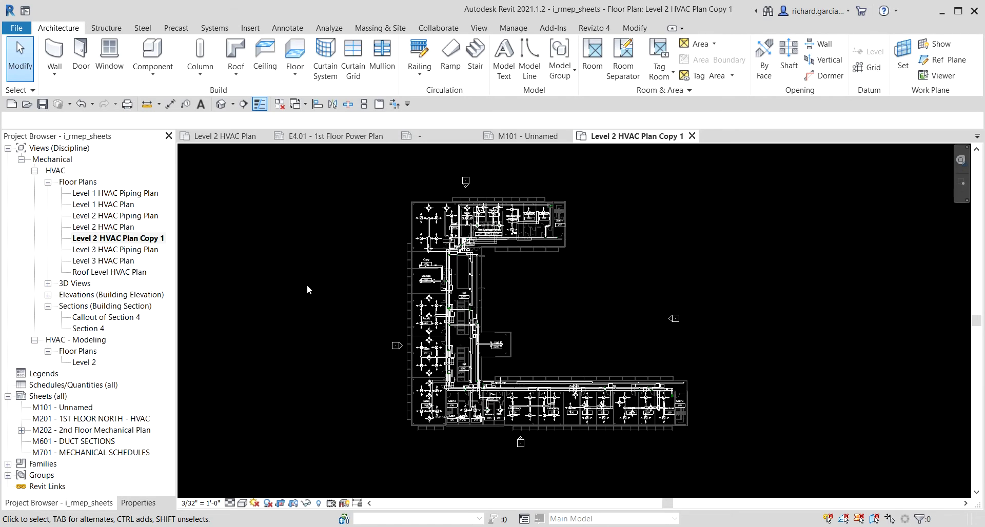
pyautogui.click(105, 239)
pyautogui.rightClick(105, 240)
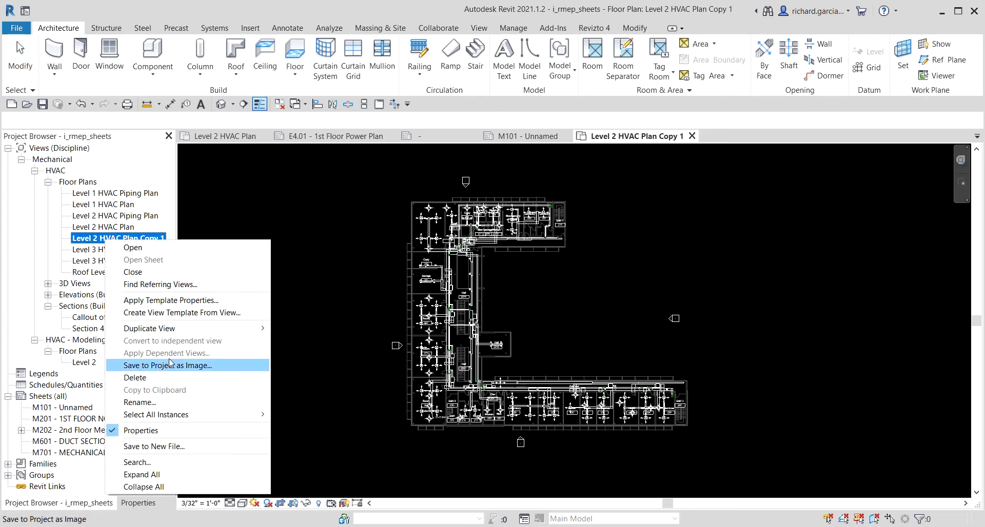
pyautogui.click(169, 402)
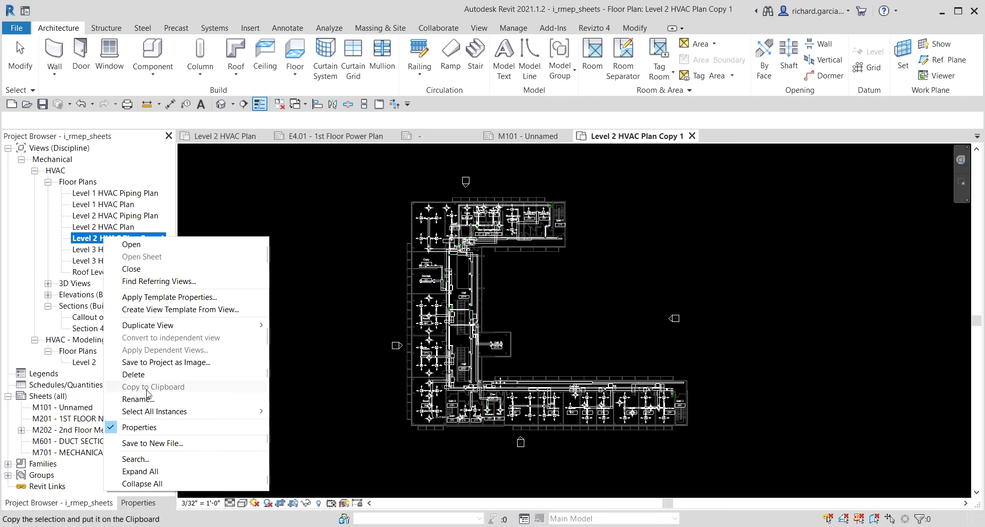
pyautogui.click(146, 401)
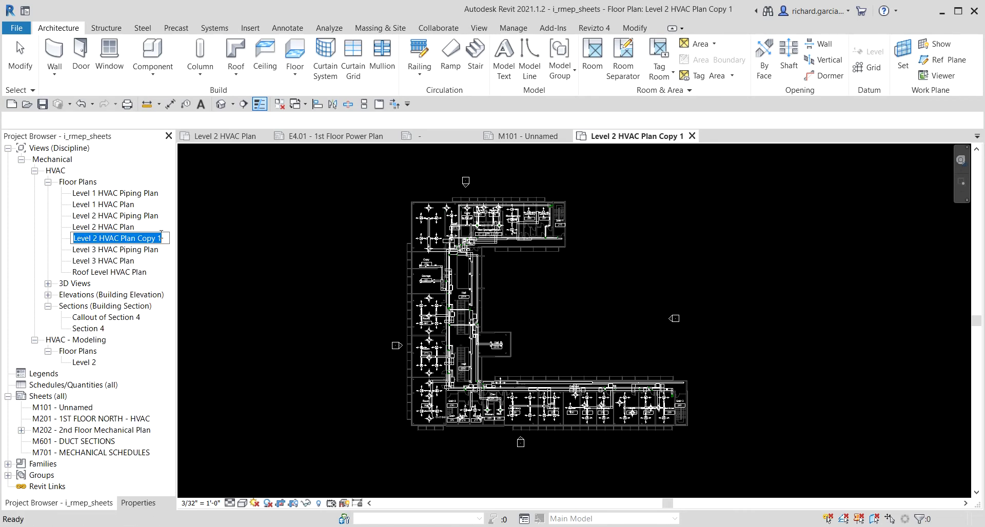
pyautogui.write('North Le')
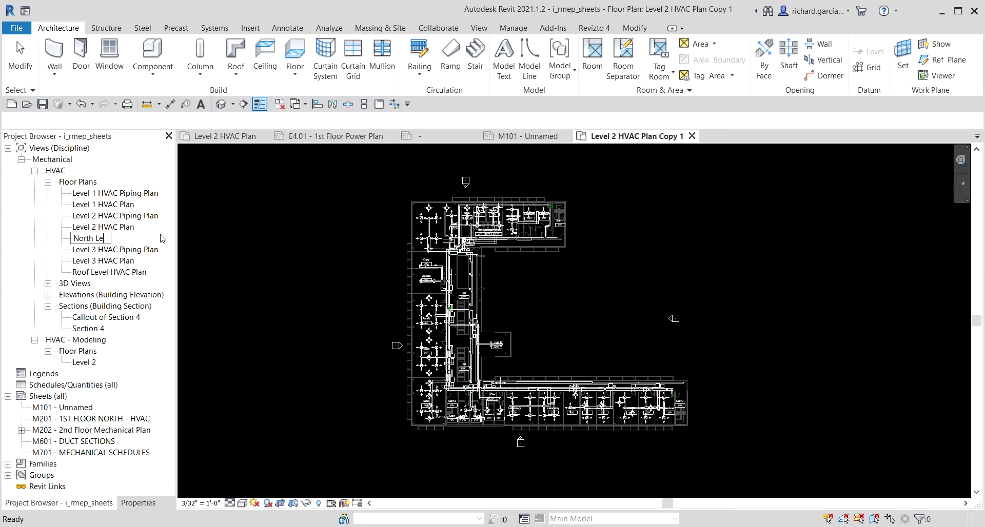
pyautogui.write('vel 2 HVAC Plan')
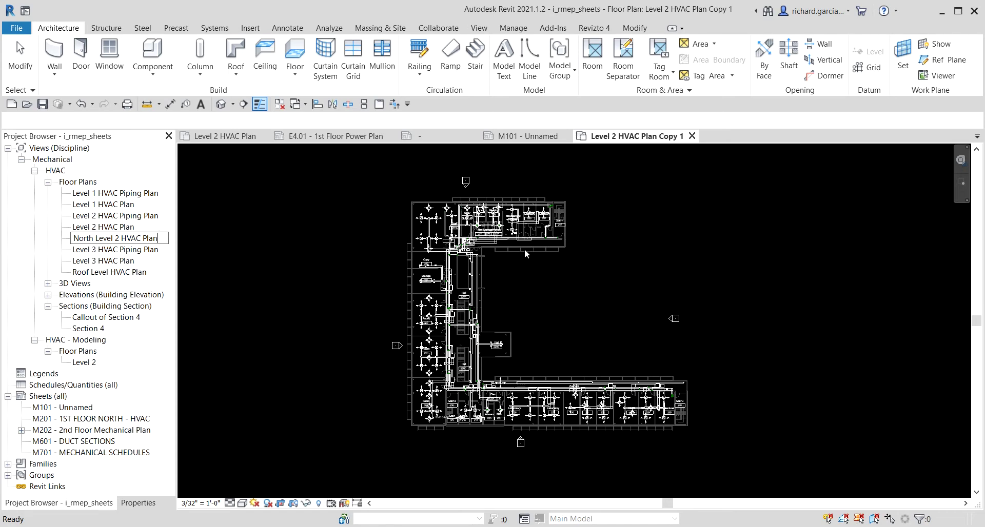
pyautogui.click(564, 276)
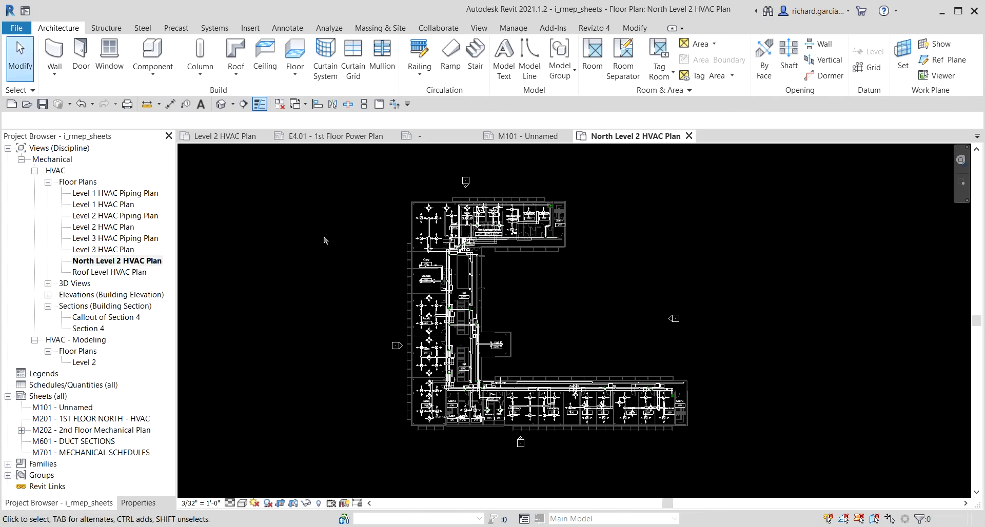
# Step: Show the crop region in the North Level 2 HVAC Plan and turn on view cropping
pyautogui.click(153, 264)
pyautogui.click(293, 504)
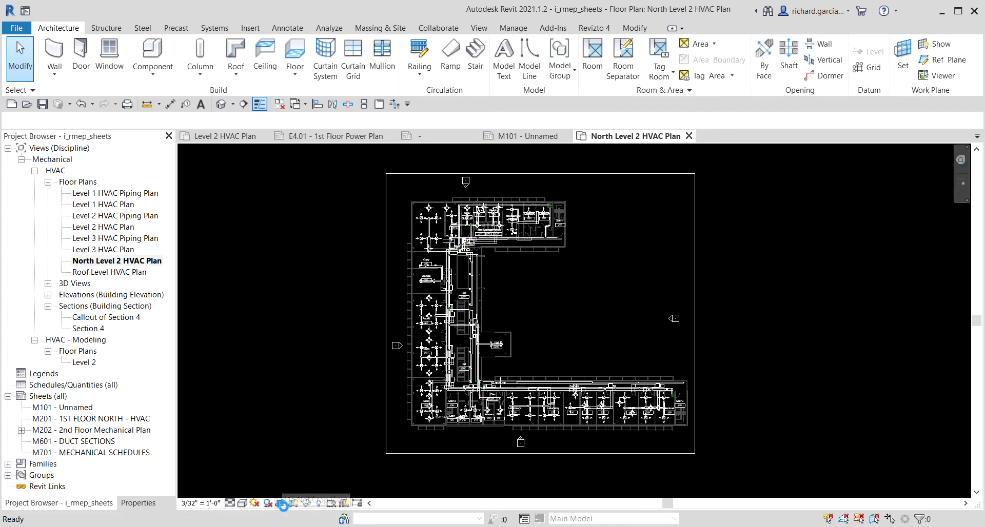
pyautogui.click(282, 507)
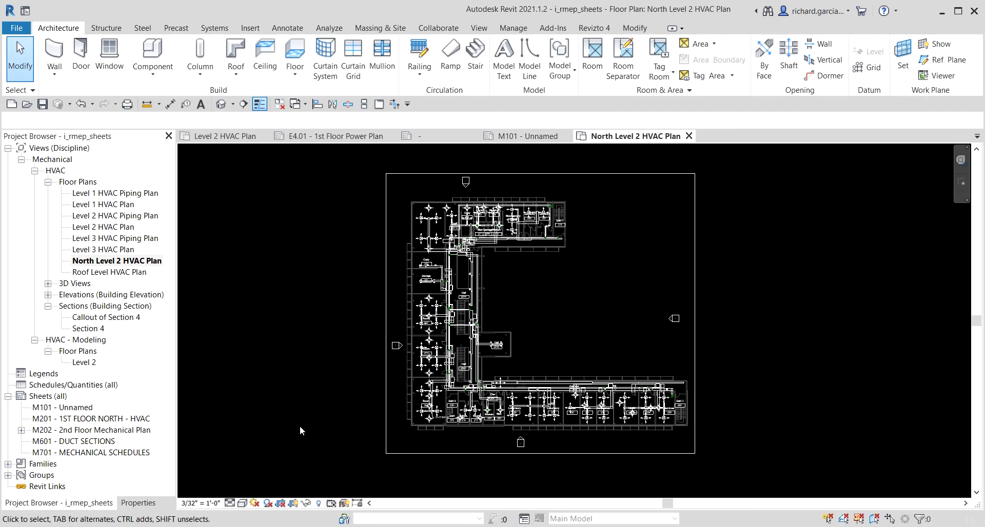
pyautogui.click(282, 504)
# Step: Tighten all four sides of the plan's crop region so it encloses only the north wing of the building
pyautogui.click(606, 174)
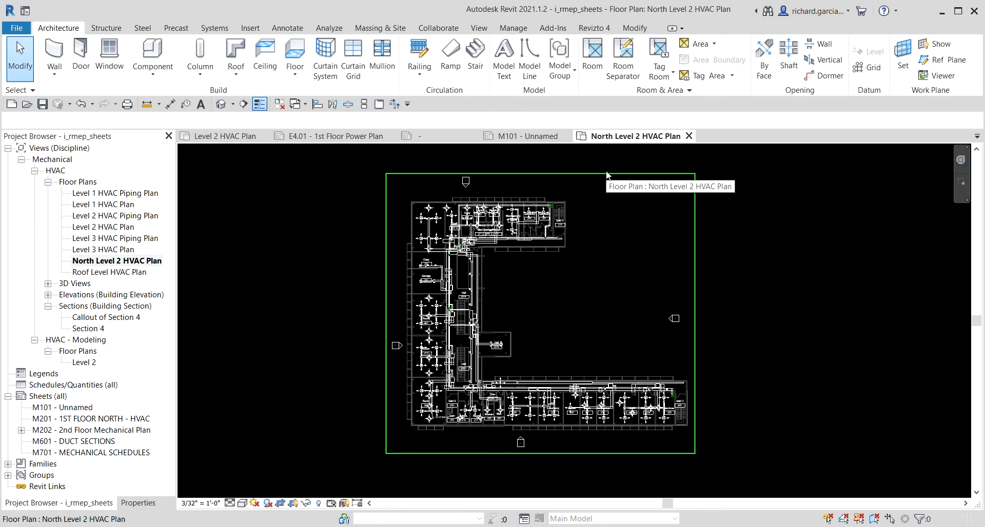
pyautogui.click(599, 196)
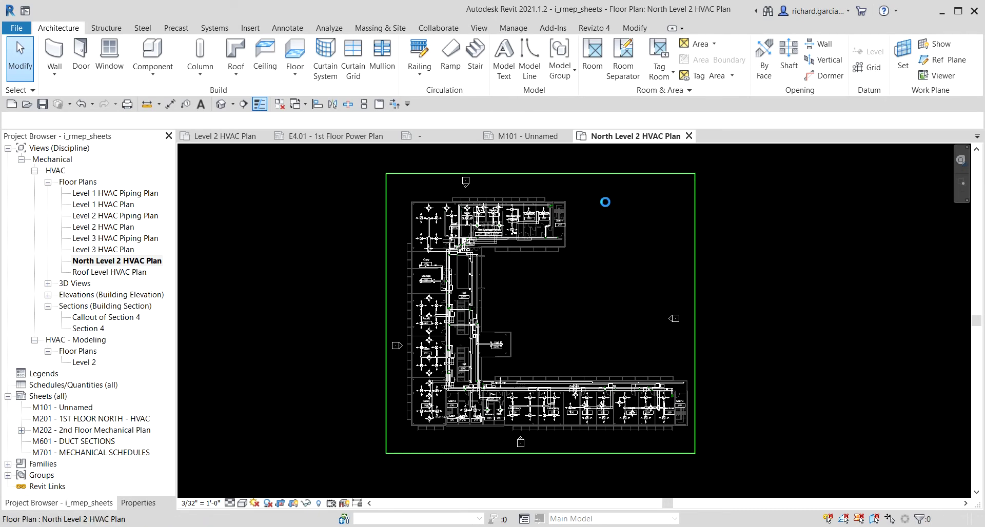
pyautogui.scroll(-3, 599, 196)
pyautogui.moveTo(613, 205); pyautogui.dragTo(563, 259, button='middle')
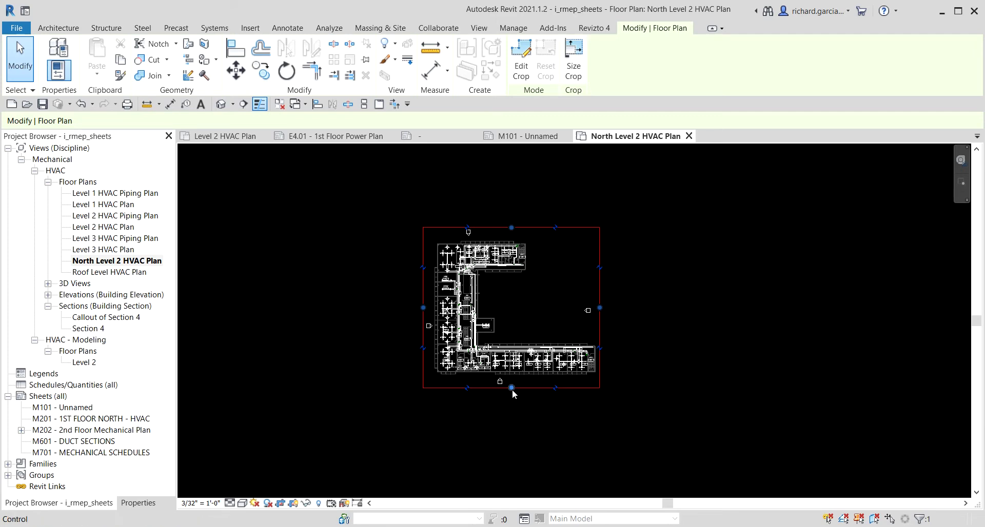
pyautogui.moveTo(512, 388); pyautogui.dragTo(641, 283)
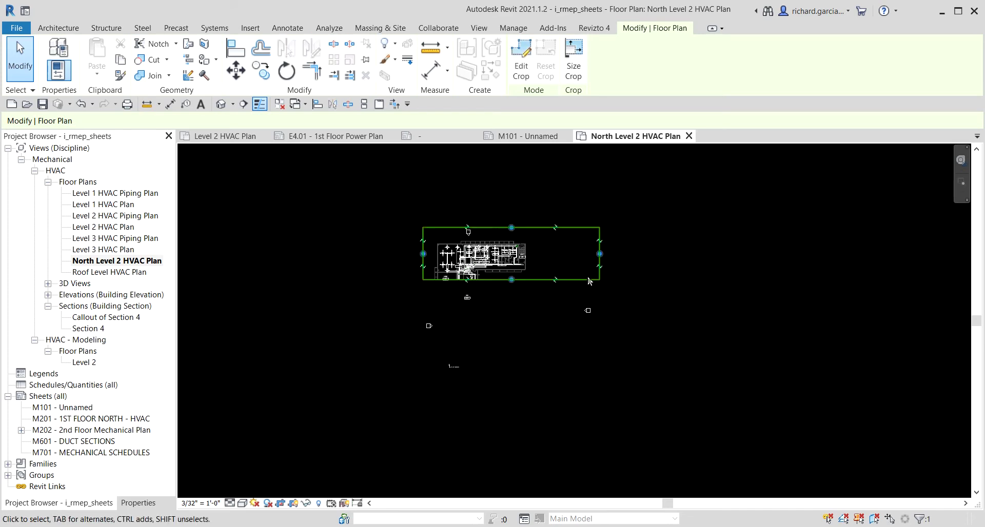
pyautogui.scroll(2, 578, 275)
pyautogui.moveTo(604, 248); pyautogui.dragTo(516, 248)
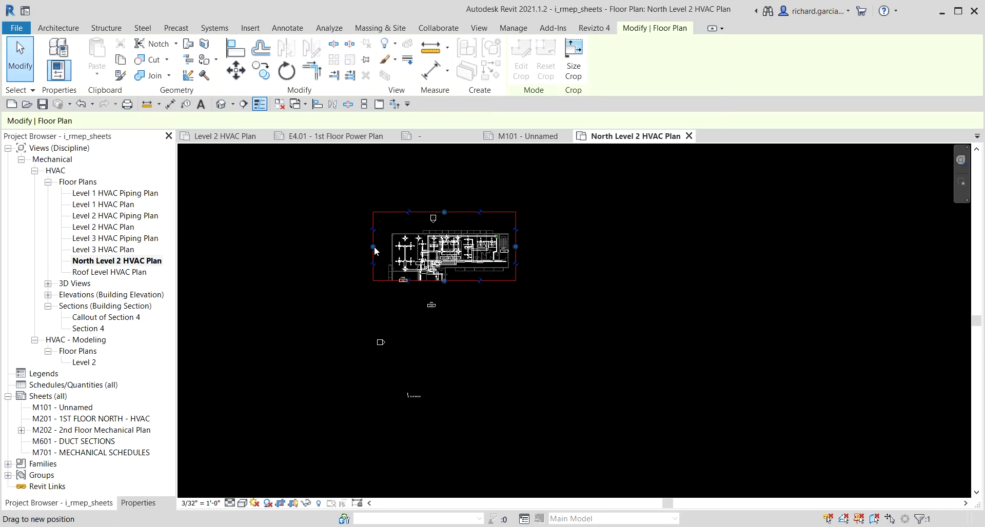
pyautogui.moveTo(374, 248); pyautogui.dragTo(384, 247)
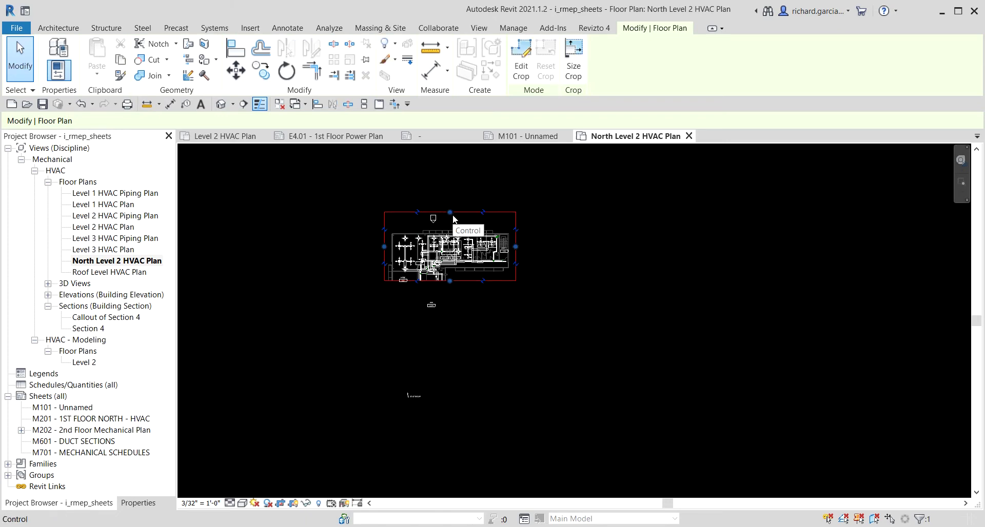
pyautogui.moveTo(449, 212); pyautogui.dragTo(452, 228)
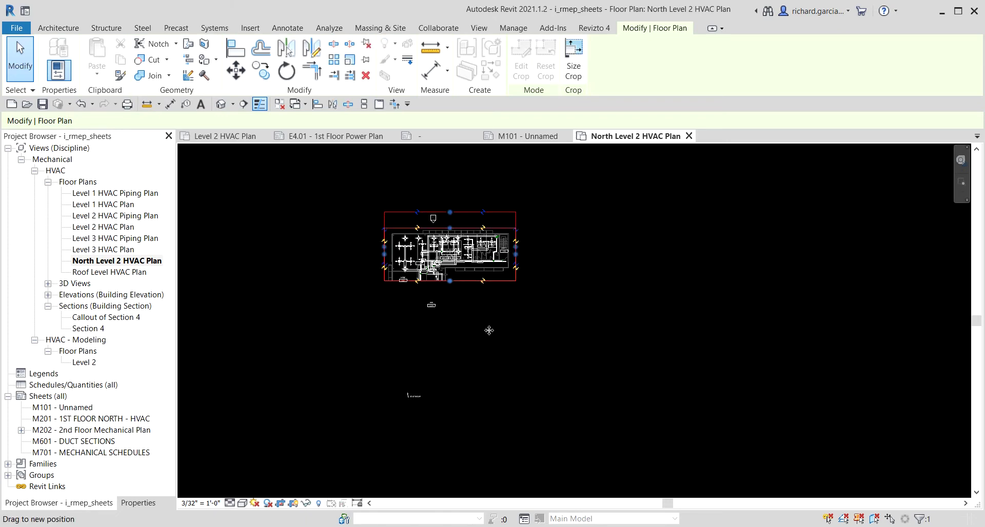
pyautogui.click(589, 340)
pyautogui.scroll(3, 398, 299)
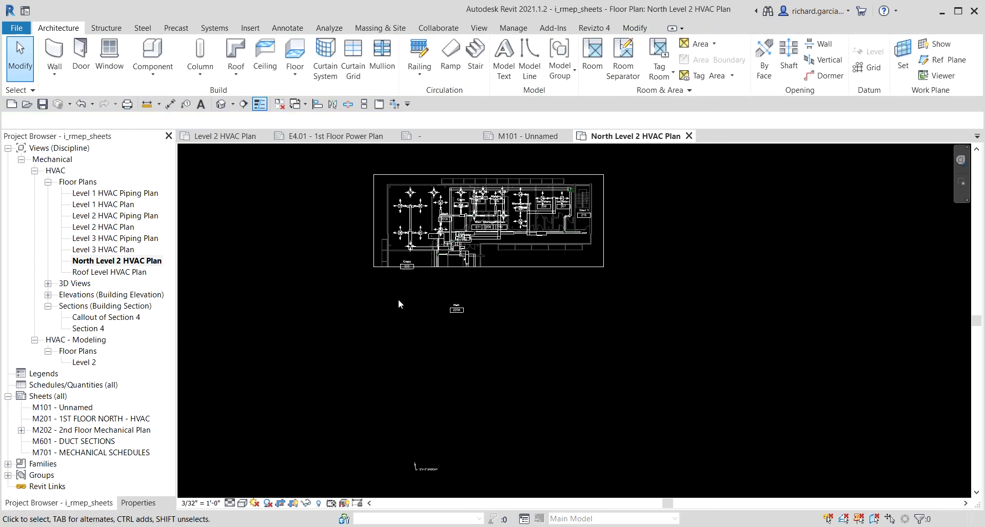
pyautogui.click(519, 263)
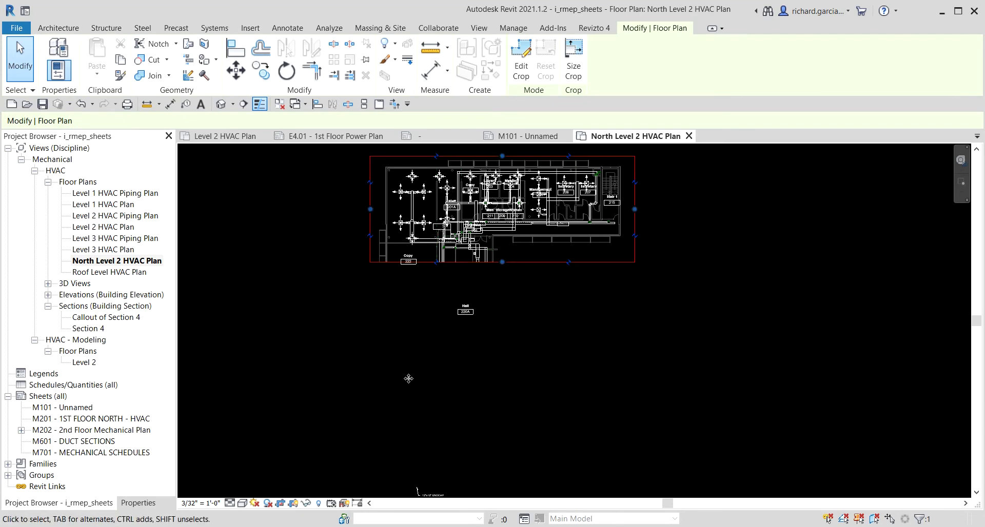
pyautogui.click(545, 320)
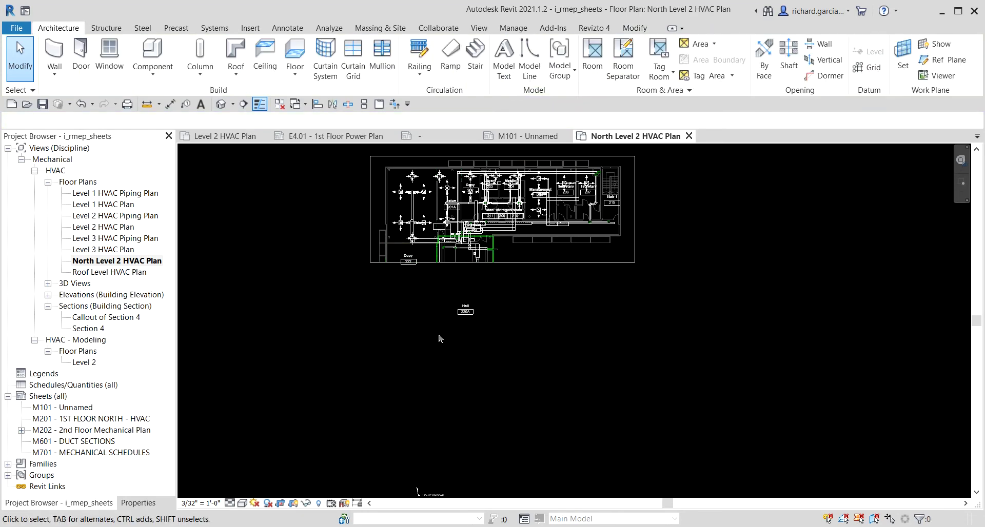
pyautogui.scroll(-1, 459, 342)
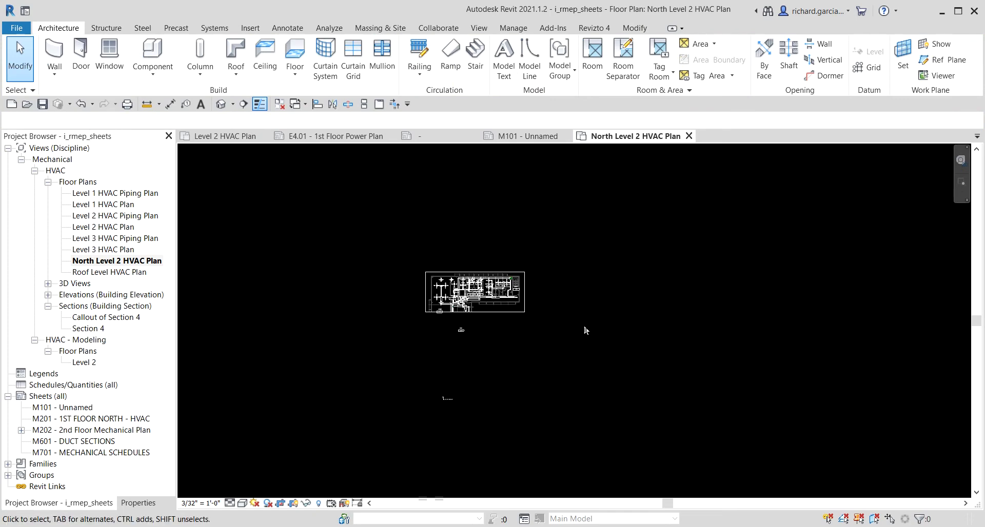
pyautogui.scroll(-2, 515, 346)
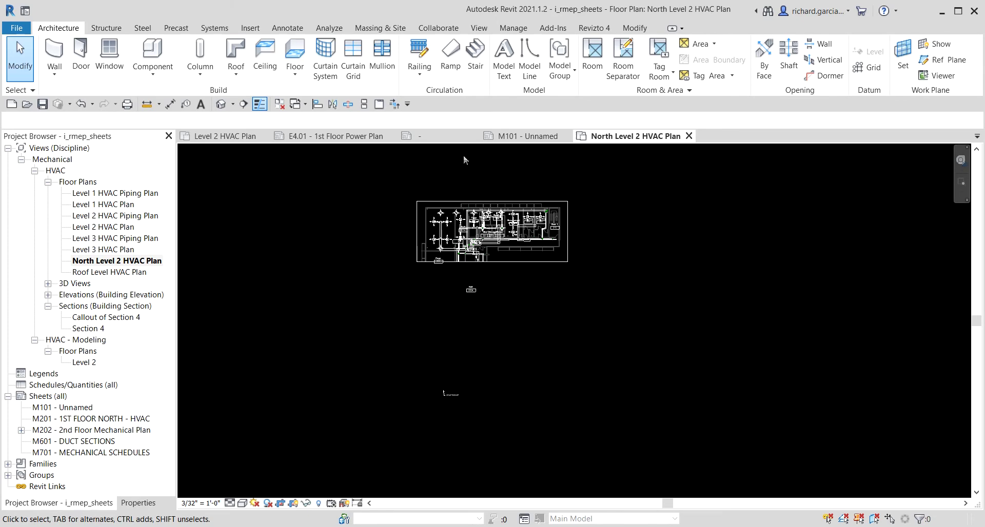
# Step: Enable Annotation Crop for the North Level 2 HVAC Plan in its view properties
pyautogui.click(138, 502)
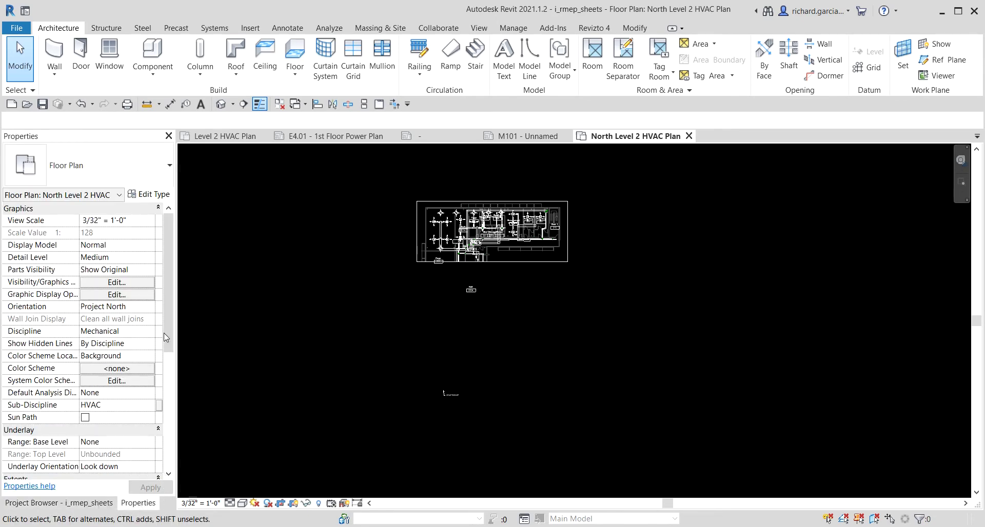
pyautogui.moveTo(168, 267); pyautogui.dragTo(171, 340)
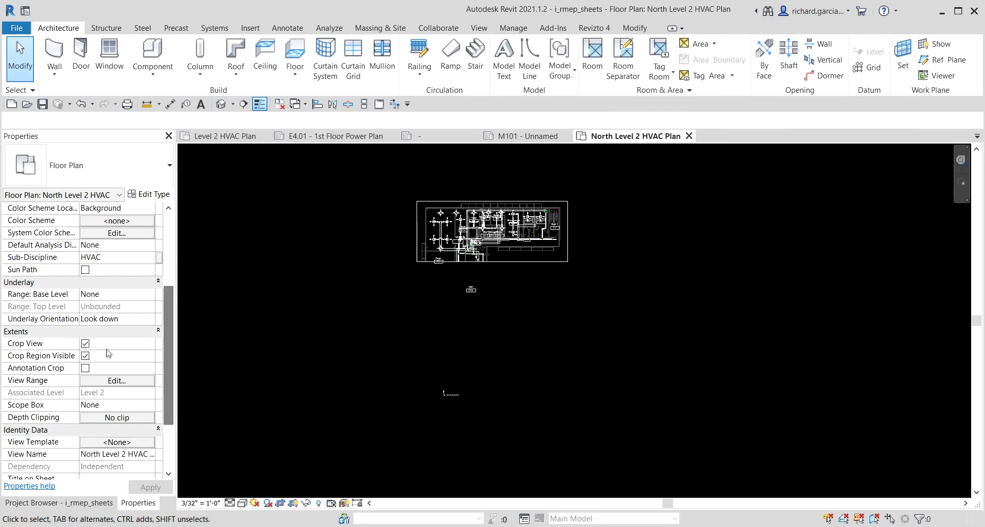
pyautogui.moveTo(41, 371)
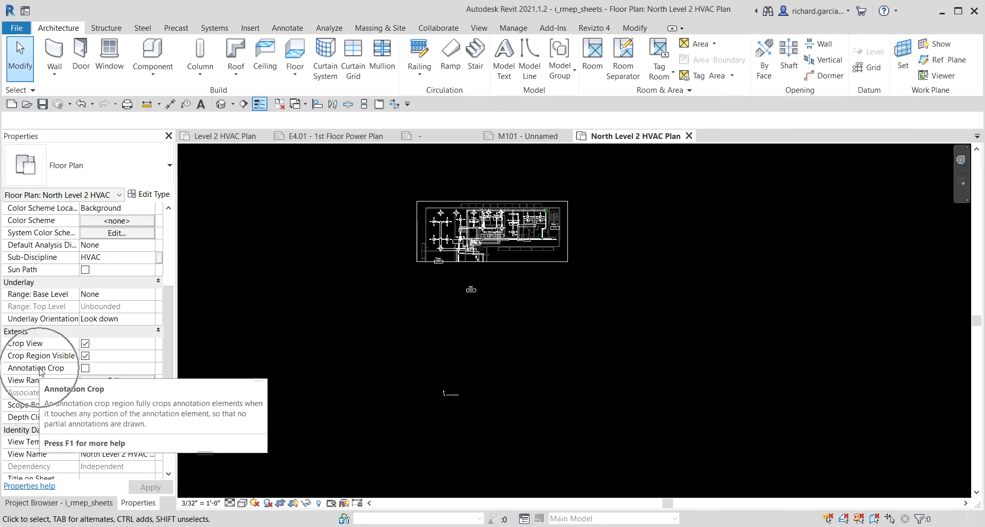
pyautogui.click(85, 369)
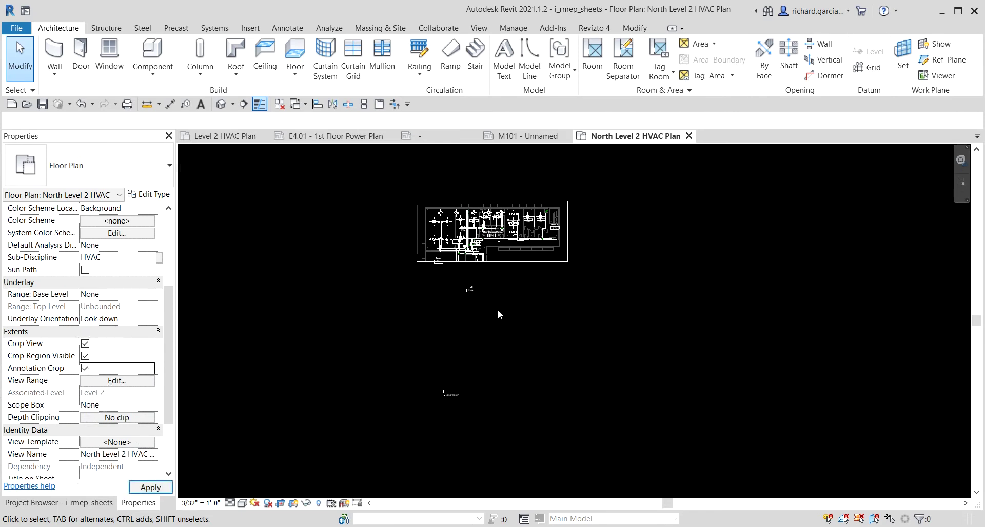
# Step: Select the crop region of the North Level 2 HVAC Plan and examine its dashed annotation crop boundary around the north wing
pyautogui.scroll(1, 497, 262)
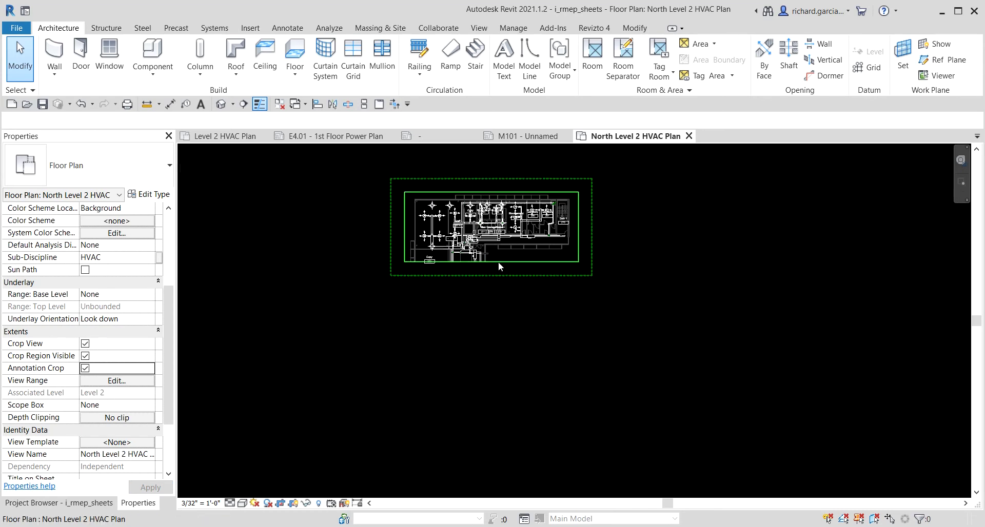
pyautogui.scroll(2, 497, 261)
pyautogui.click(518, 262)
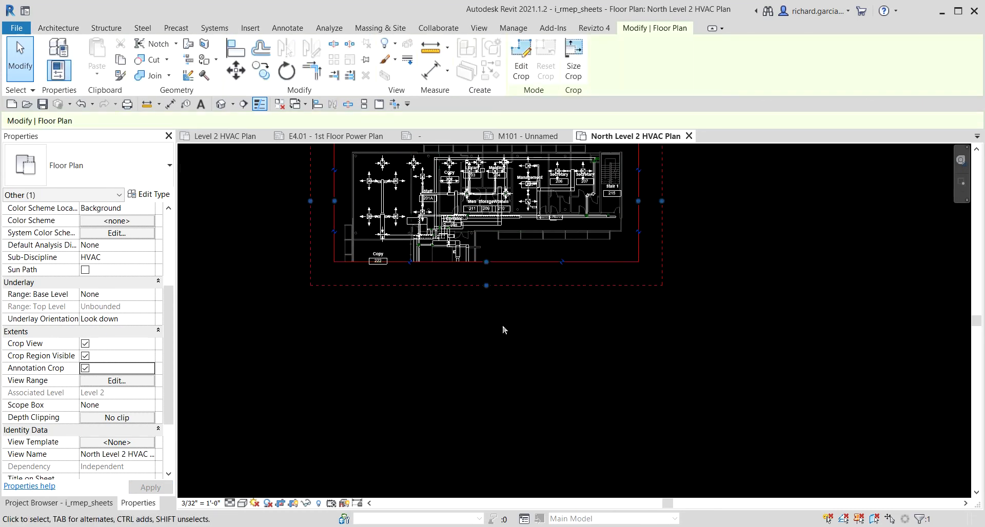
pyautogui.moveTo(502, 358); pyautogui.dragTo(492, 415, button='middle')
pyautogui.scroll(2, 510, 314)
pyautogui.scroll(-1, 490, 349)
pyautogui.moveTo(495, 360); pyautogui.dragTo(497, 378, button='middle')
pyautogui.press('ctrl')
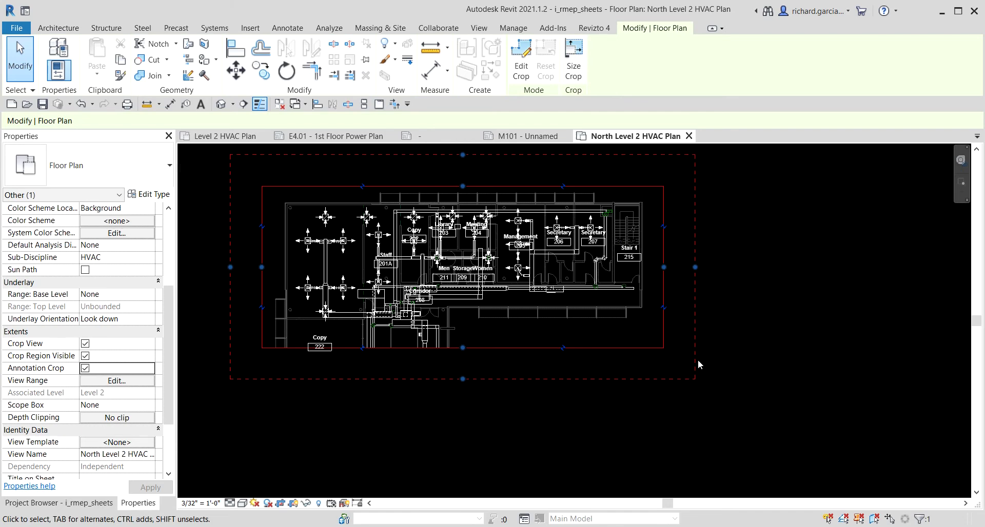
pyautogui.click(694, 208)
pyautogui.scroll(1, 467, 349)
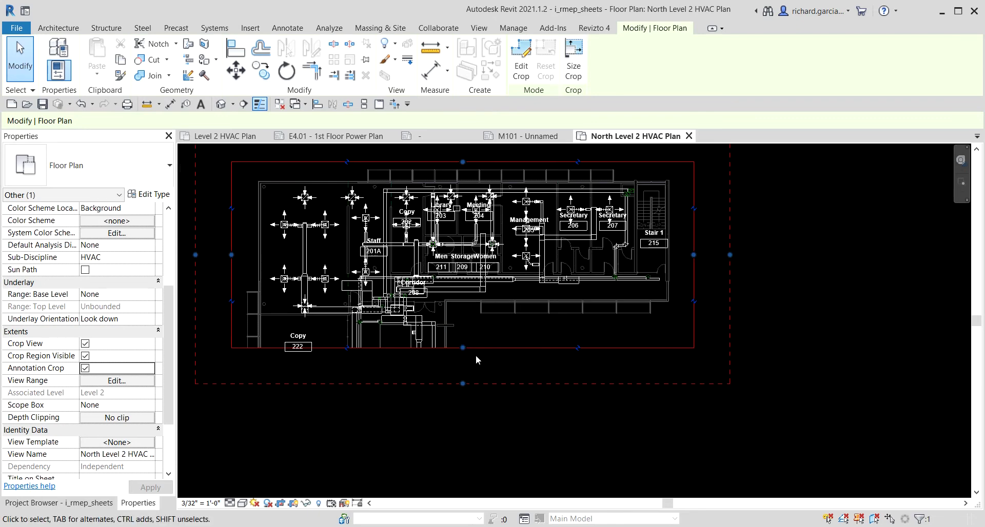
# Step: Deselect the crop region and hide it in the North Level 2 HVAC Plan
pyautogui.scroll(-2, 476, 355)
pyautogui.click(732, 253)
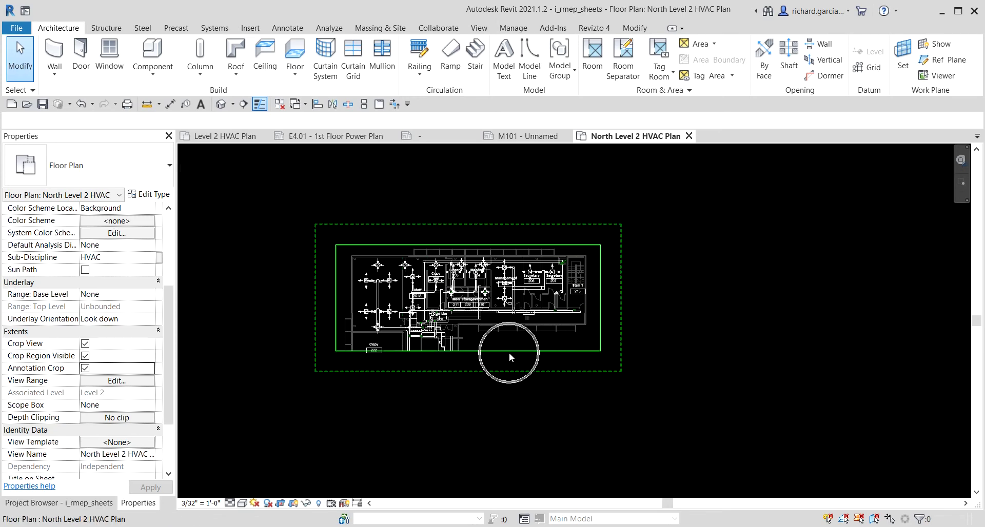
pyautogui.click(293, 504)
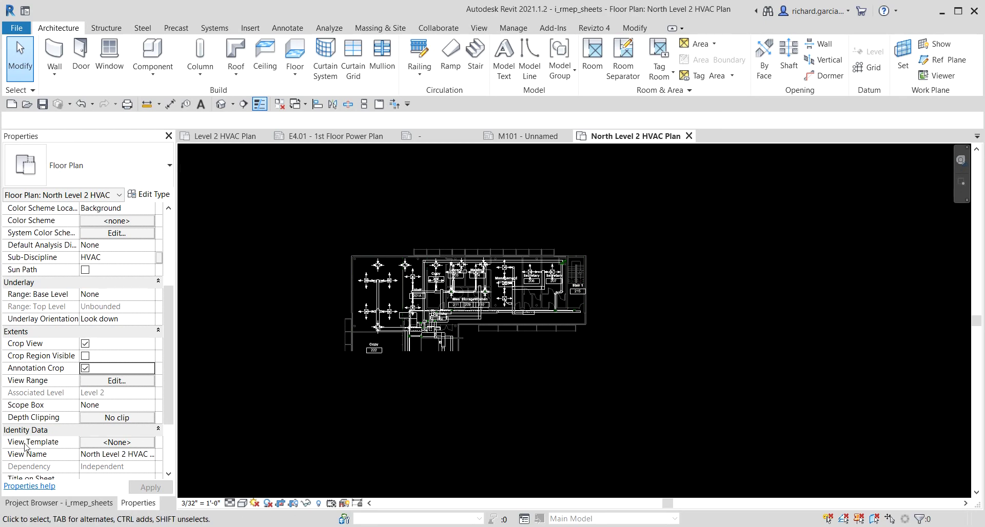
# Step: Open the M101 - Unnamed sheet from the project's sheet list
pyautogui.click(75, 506)
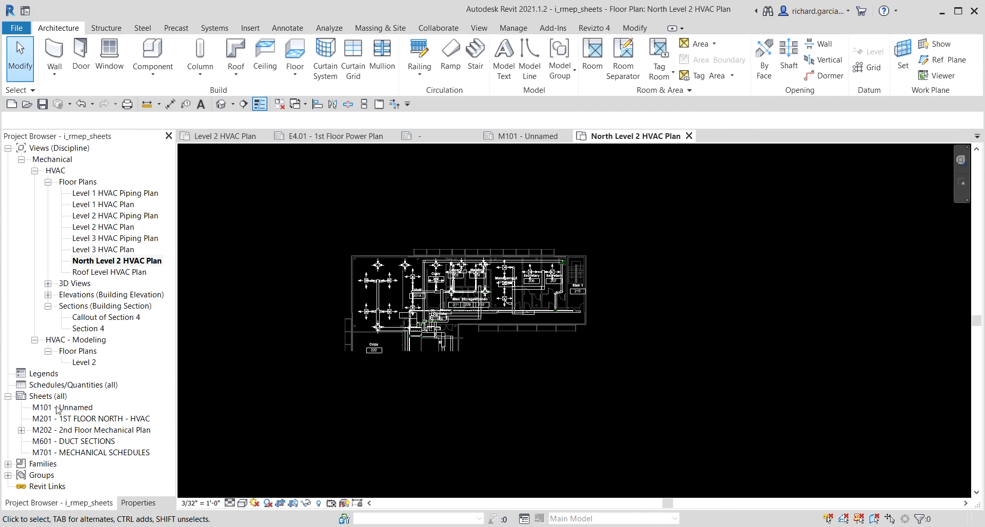
pyautogui.press('ctrl')
pyautogui.press('ctrl')
pyautogui.doubleClick(57, 407)
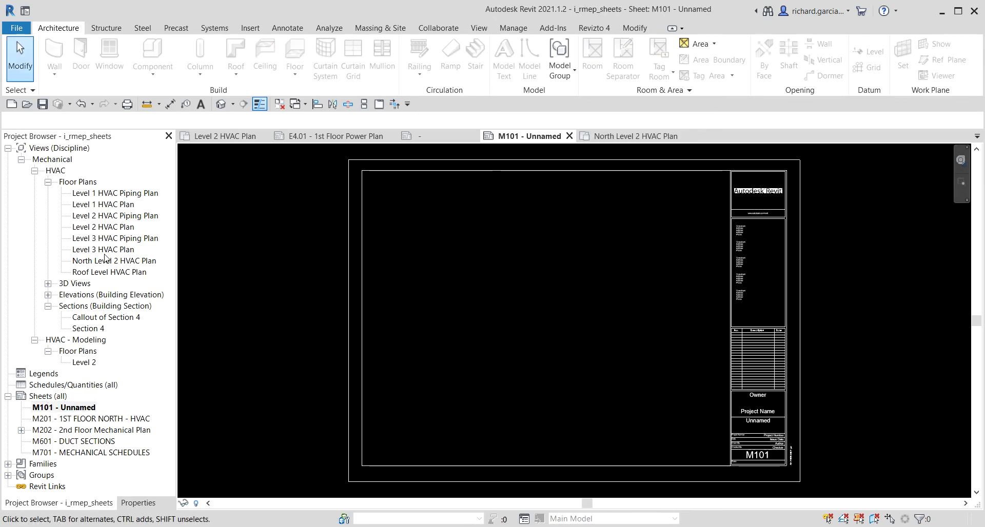
# Step: Place the North Level 2 HVAC Plan view near the middle of the M101 sheet's drawing area
pyautogui.press('ctrl')
pyautogui.press('ctrl')
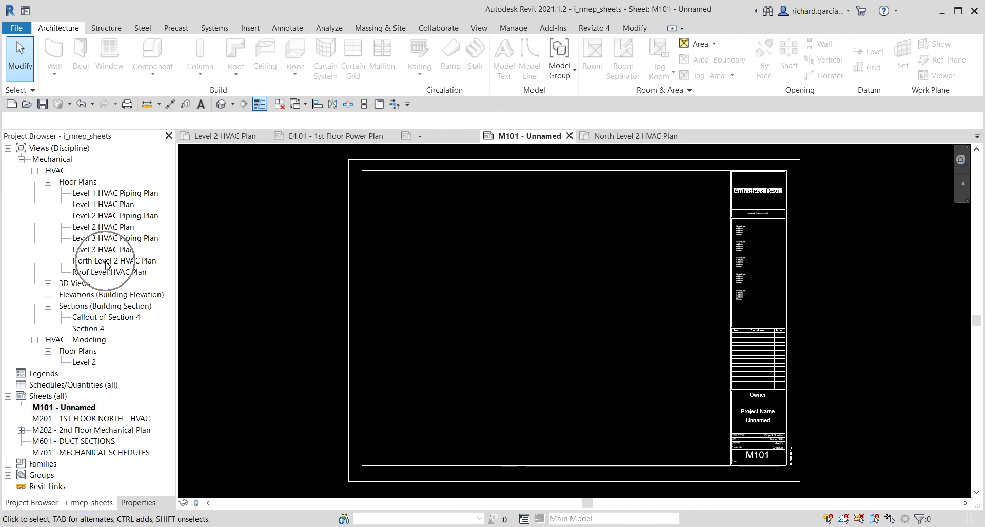
pyautogui.click(106, 264)
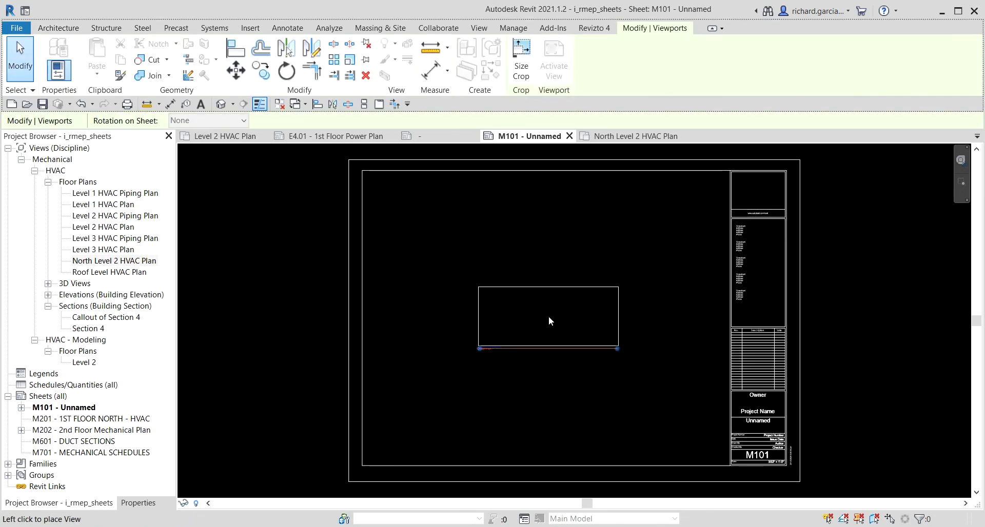
pyautogui.click(549, 318)
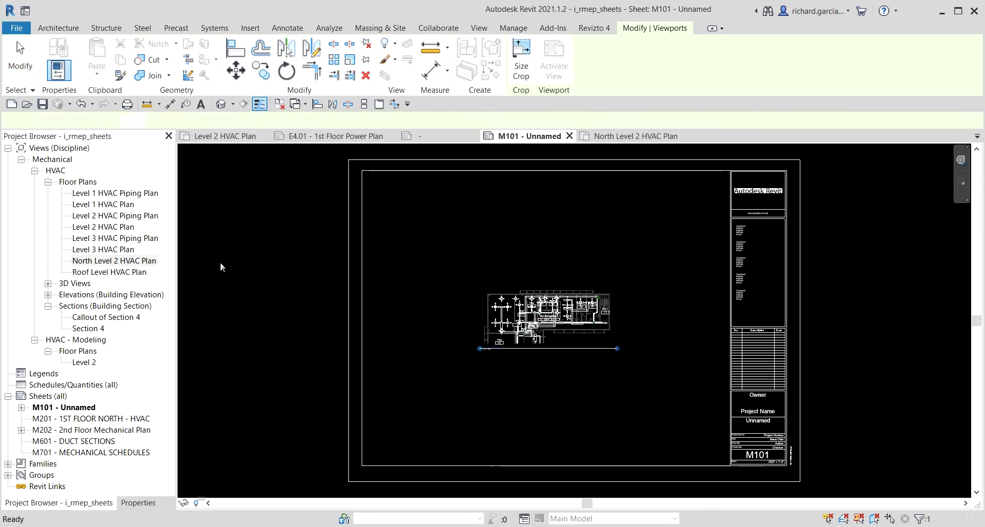
pyautogui.click(860, 354)
# Step: Activate the North Level 2 HVAC Plan viewport on sheet M101 for editing in place
pyautogui.scroll(3, 850, 409)
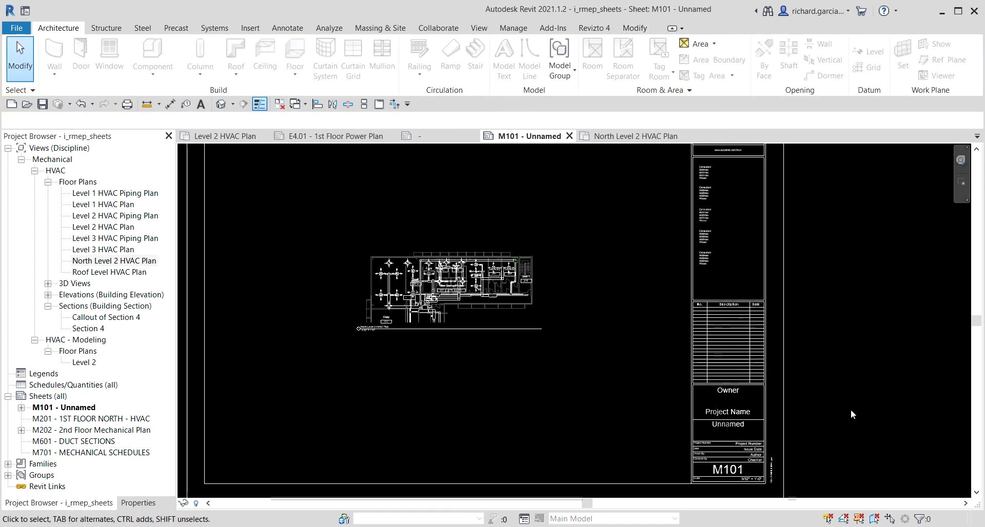
pyautogui.moveTo(318, 408); pyautogui.dragTo(431, 415, button='middle')
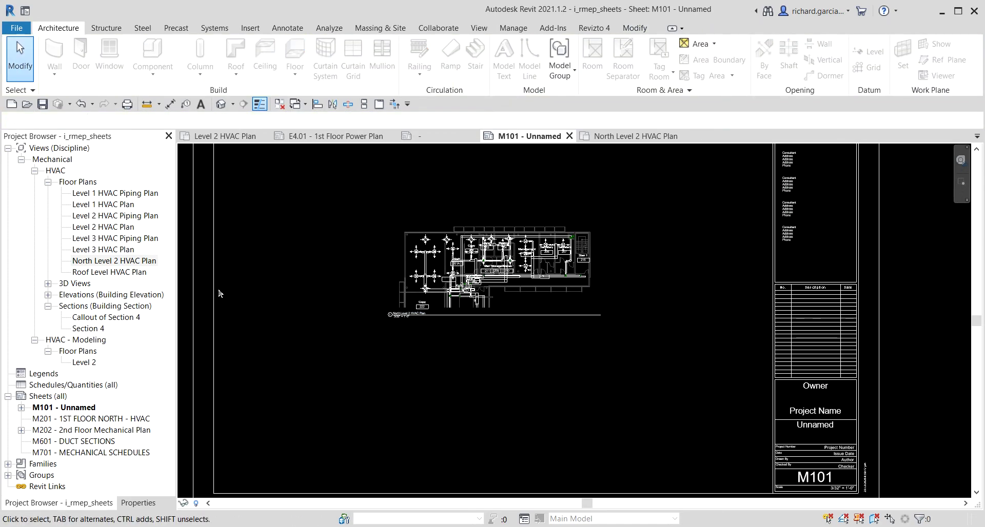
pyautogui.scroll(-2, 588, 292)
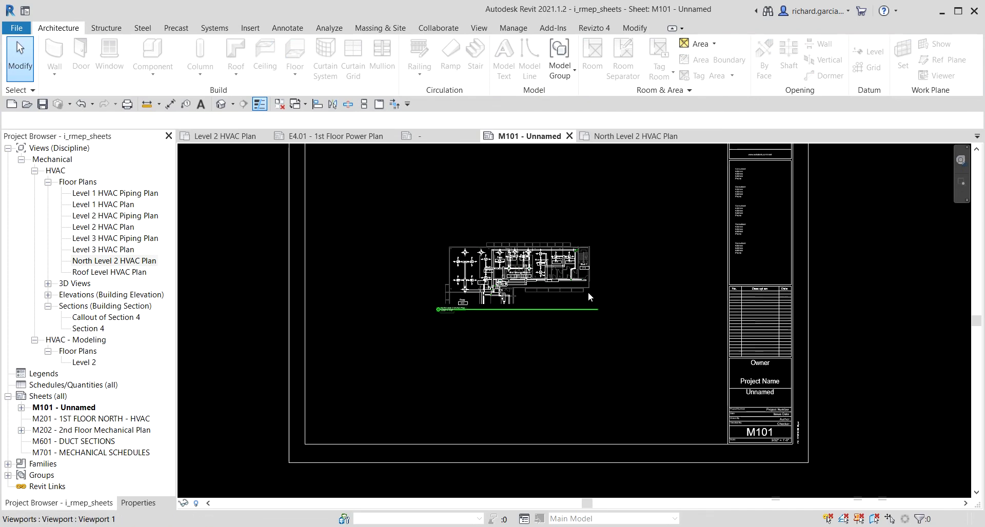
pyautogui.moveTo(630, 269); pyautogui.dragTo(614, 311, button='middle')
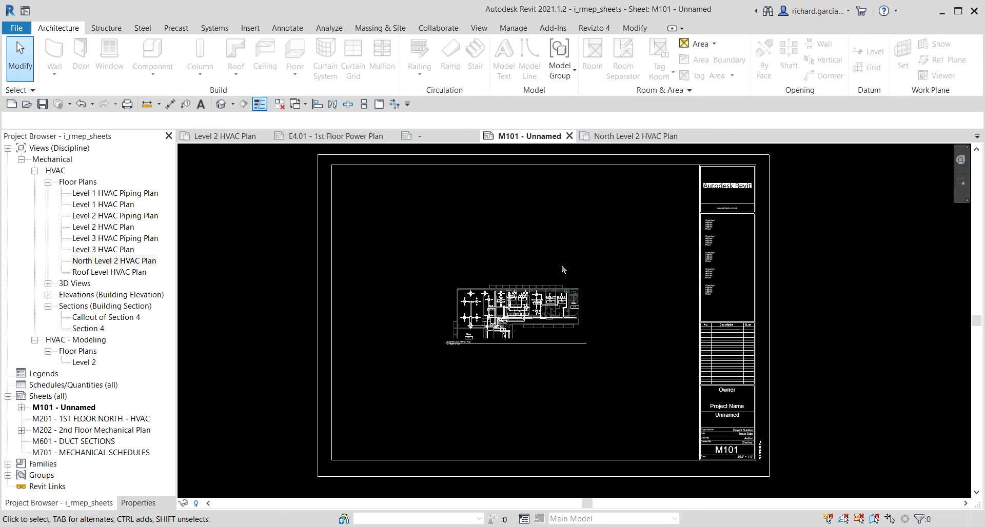
pyautogui.click(546, 306)
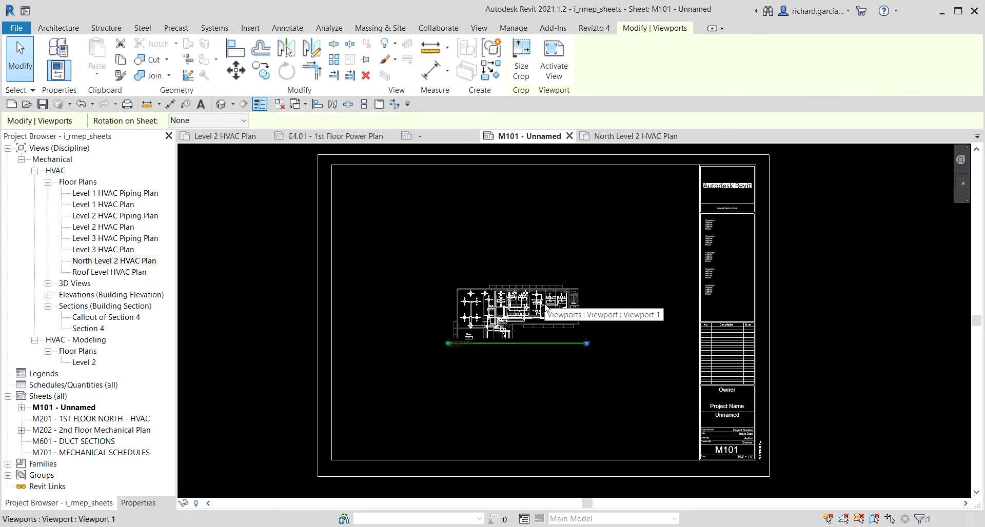
pyautogui.click(925, 313)
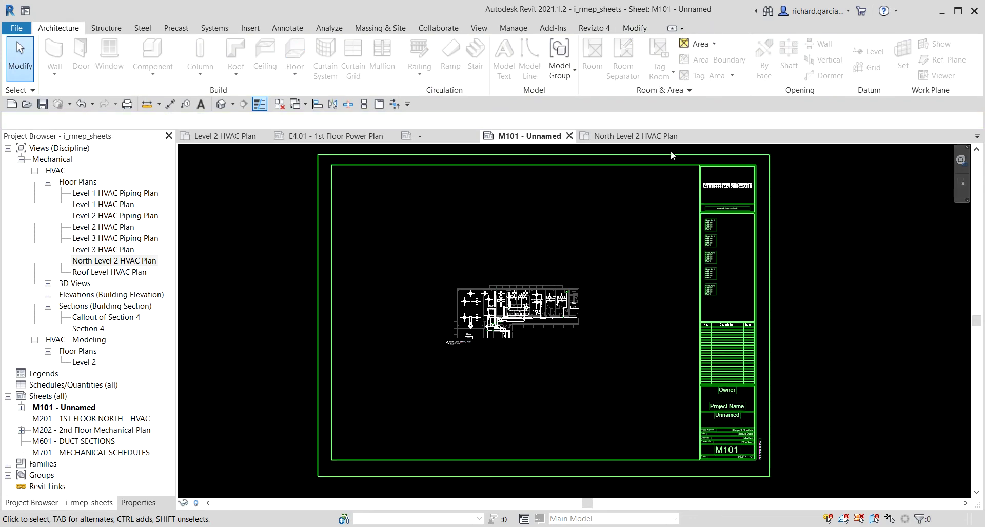
pyautogui.click(523, 306)
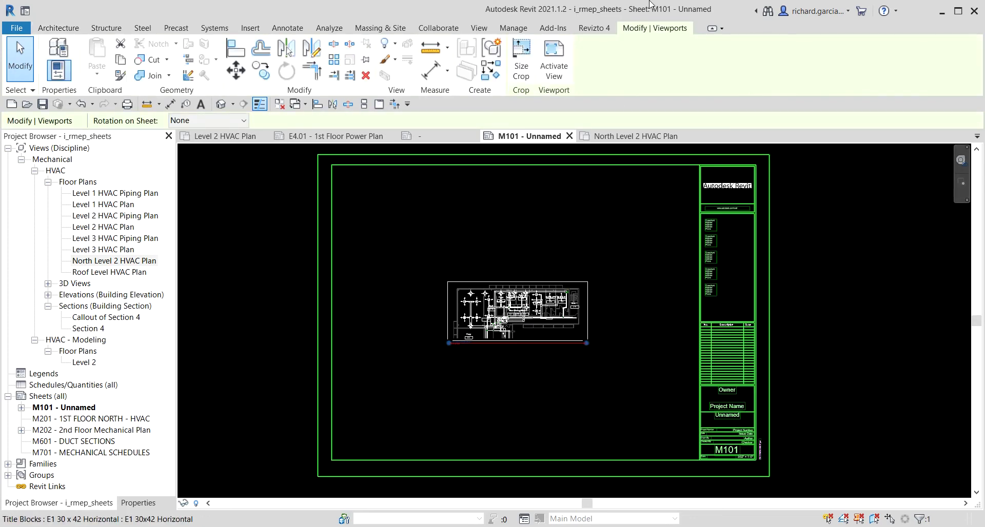
pyautogui.click(638, 34)
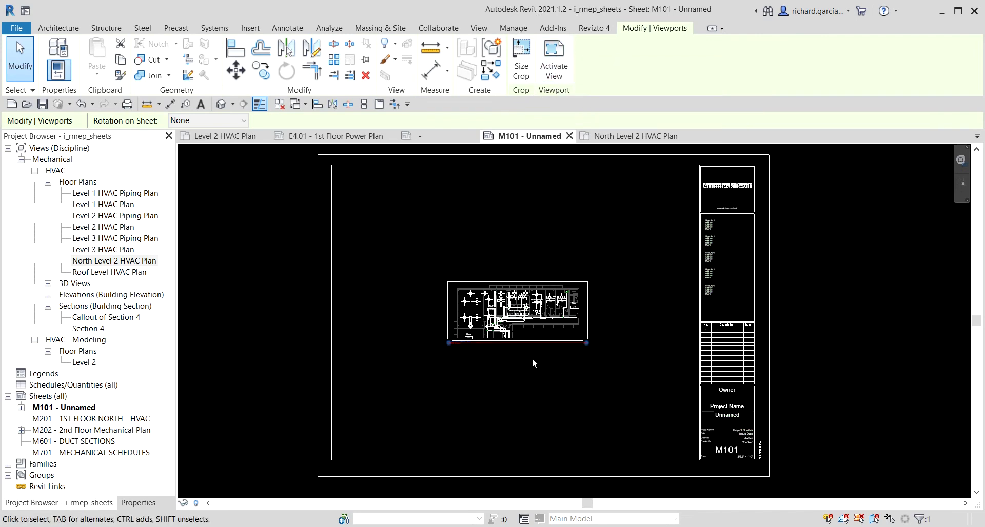
pyautogui.scroll(5, 514, 318)
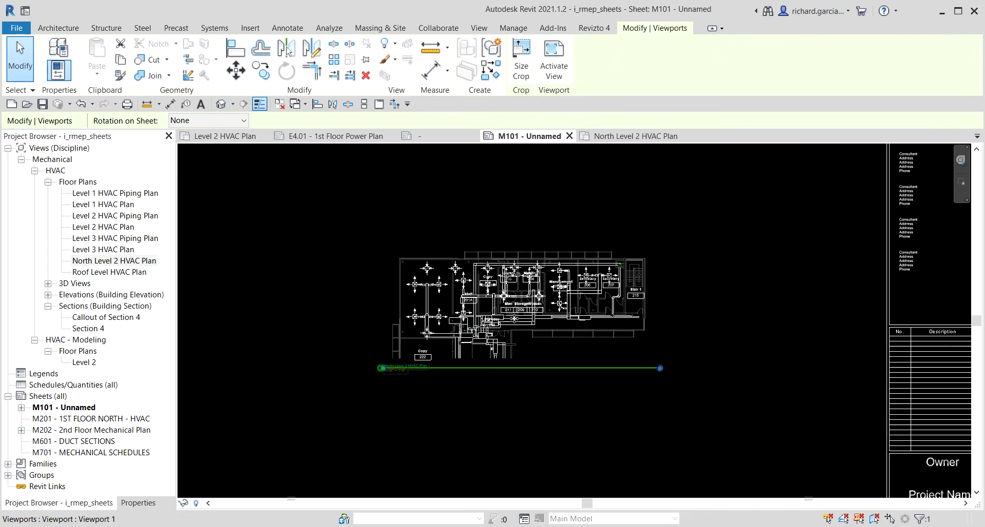
pyautogui.click(89, 261)
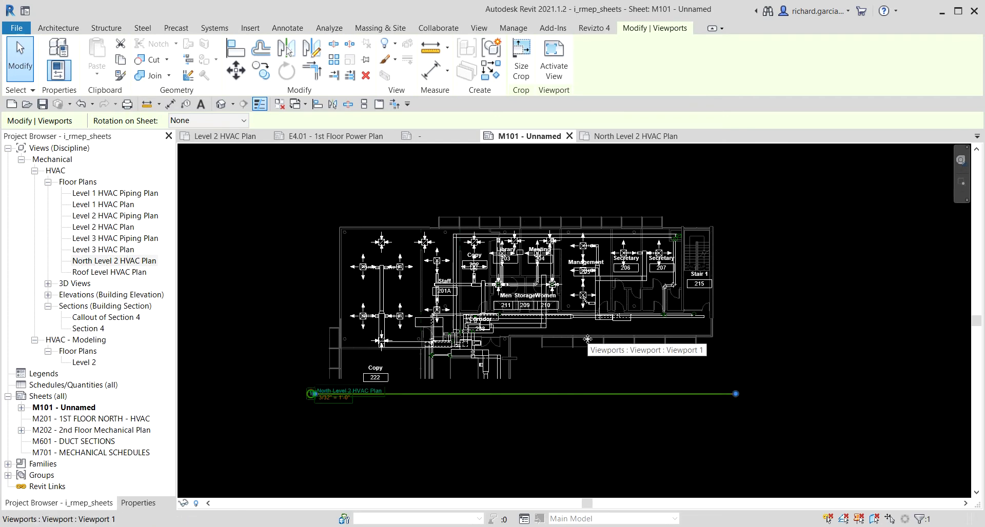
pyautogui.click(554, 57)
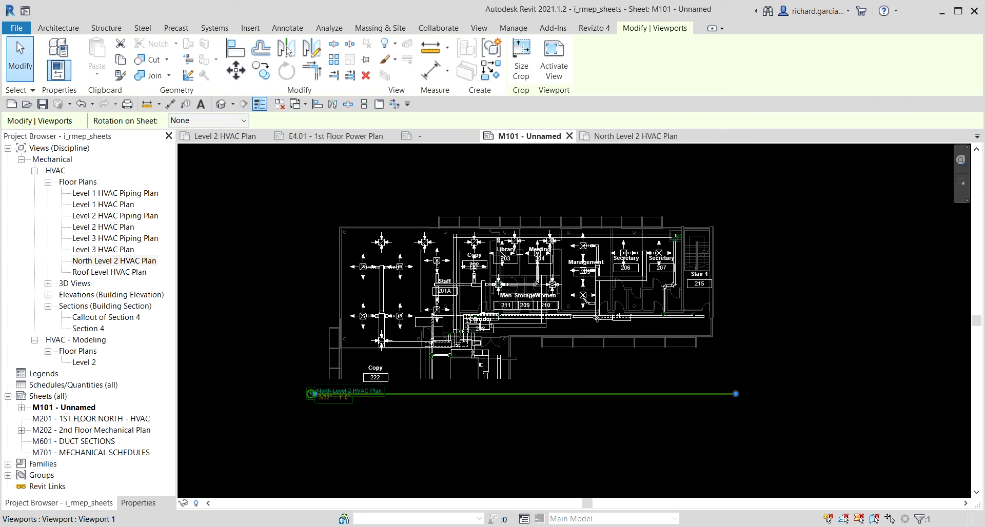
pyautogui.click(583, 326)
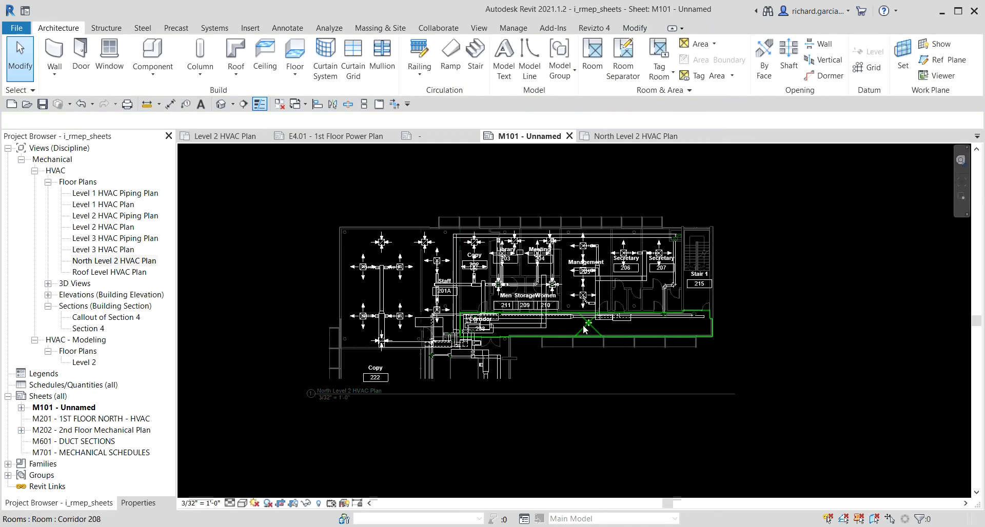
# Step: Set the scale of the activated North Level 2 HVAC Plan view to 1/4" = 1'-0"
pyautogui.scroll(-3, 534, 267)
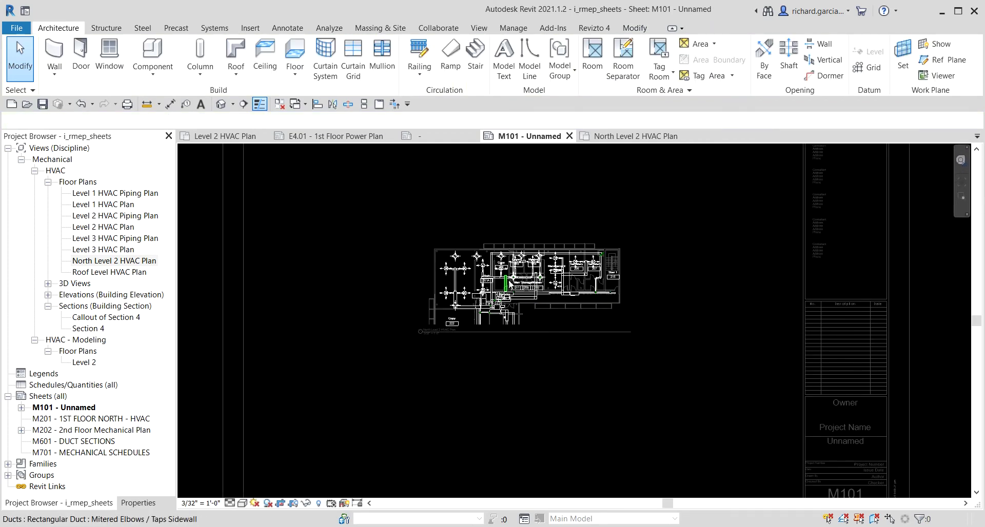
pyautogui.click(88, 262)
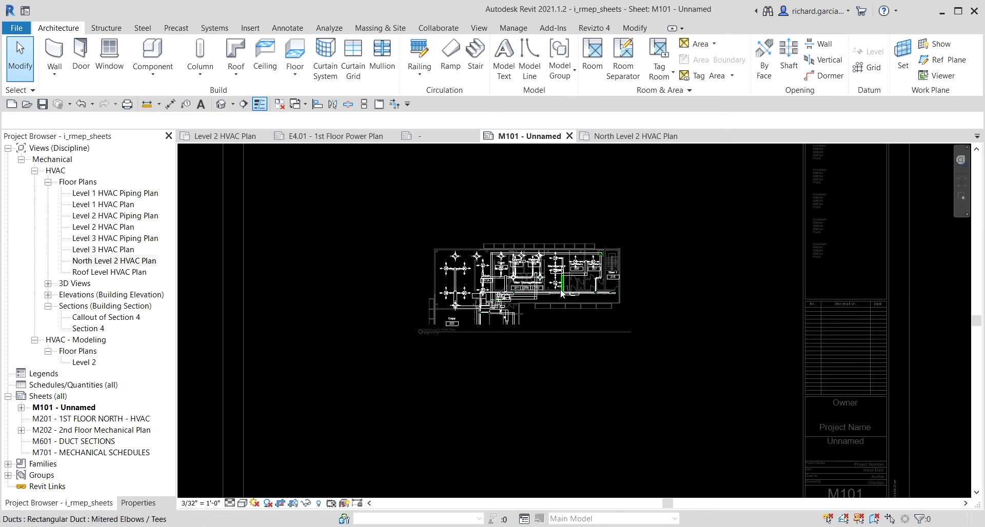
pyautogui.scroll(-2, 562, 292)
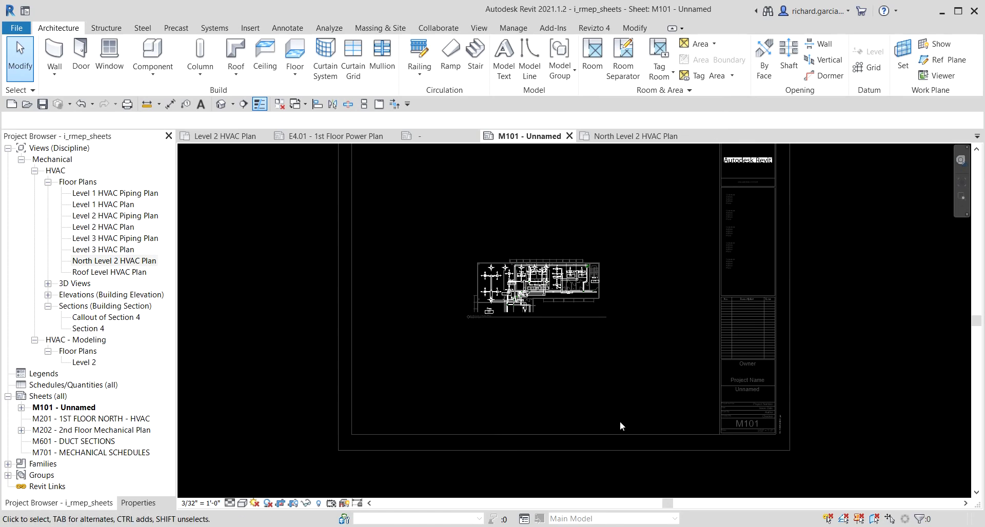
pyautogui.scroll(3, 522, 288)
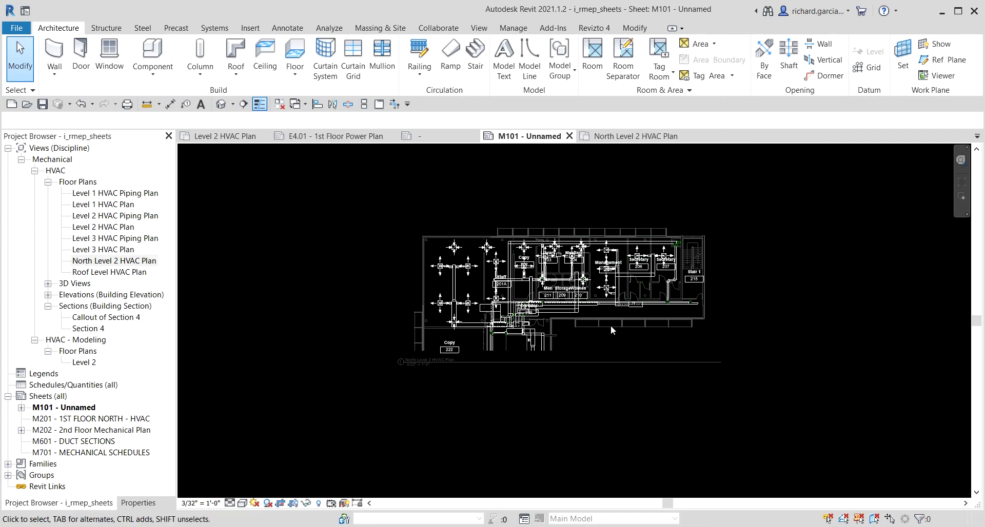
pyautogui.scroll(-2, 607, 323)
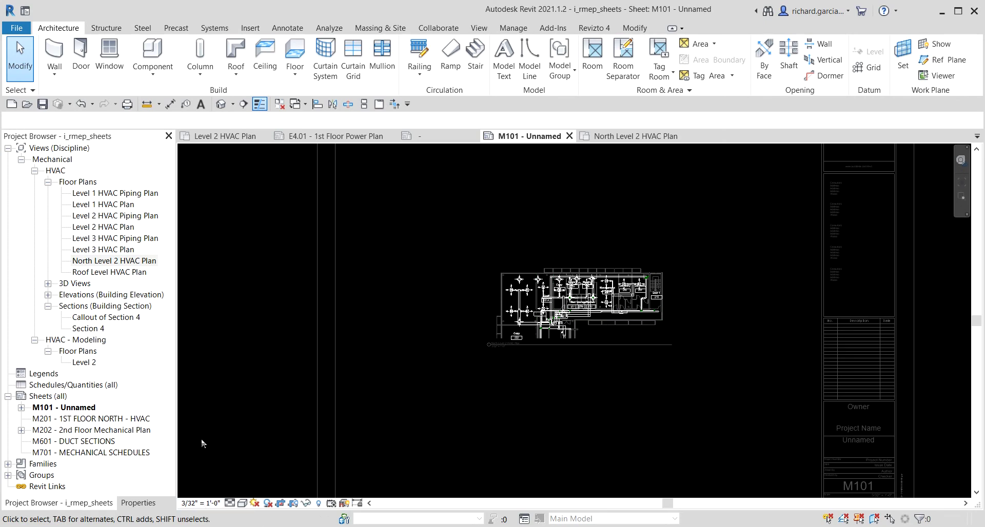
pyautogui.click(204, 504)
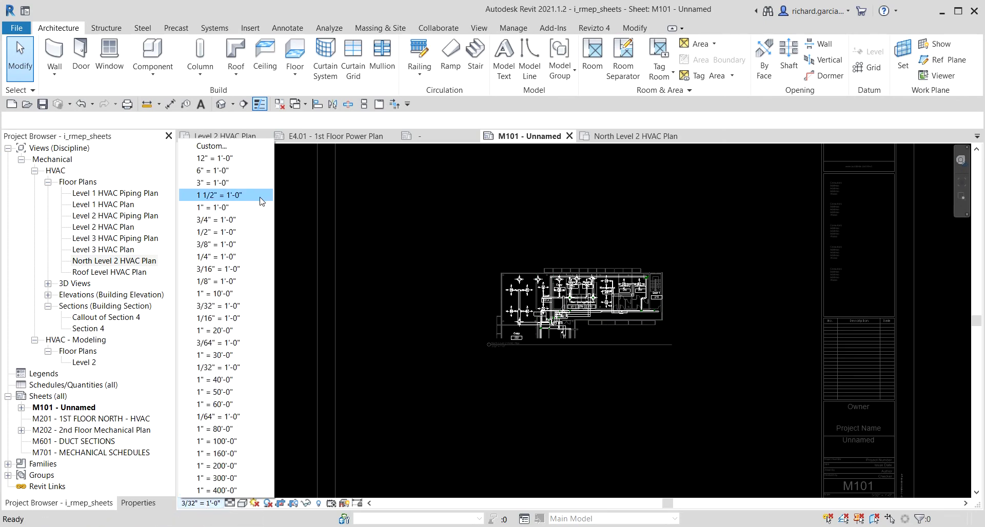
pyautogui.click(226, 261)
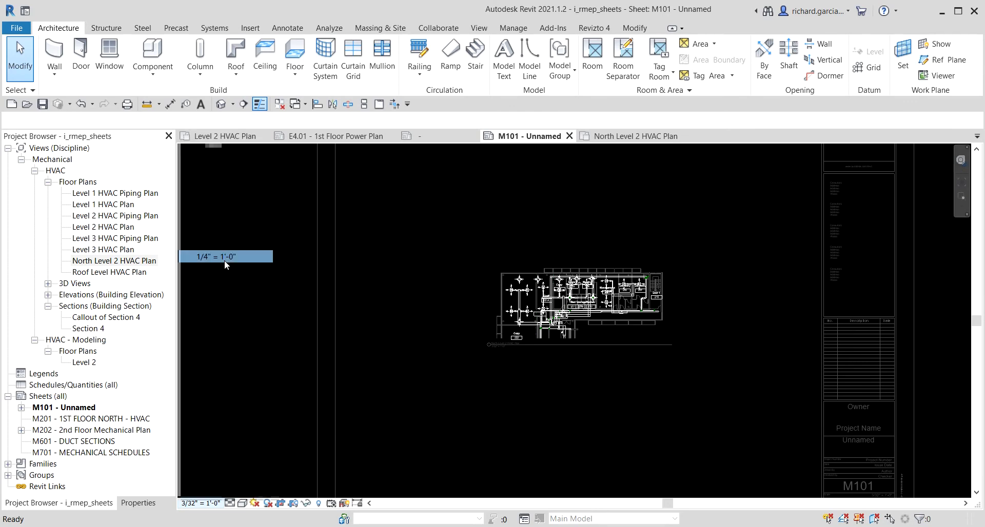
# Step: Deactivate the North Level 2 HVAC Plan view to return to editing sheet M101
pyautogui.scroll(-3, 439, 344)
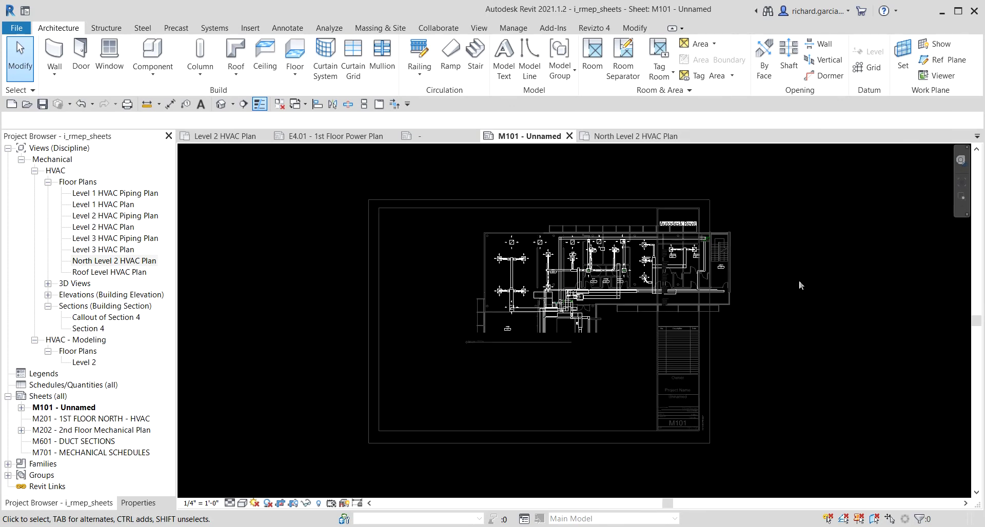
pyautogui.rightClick(820, 216)
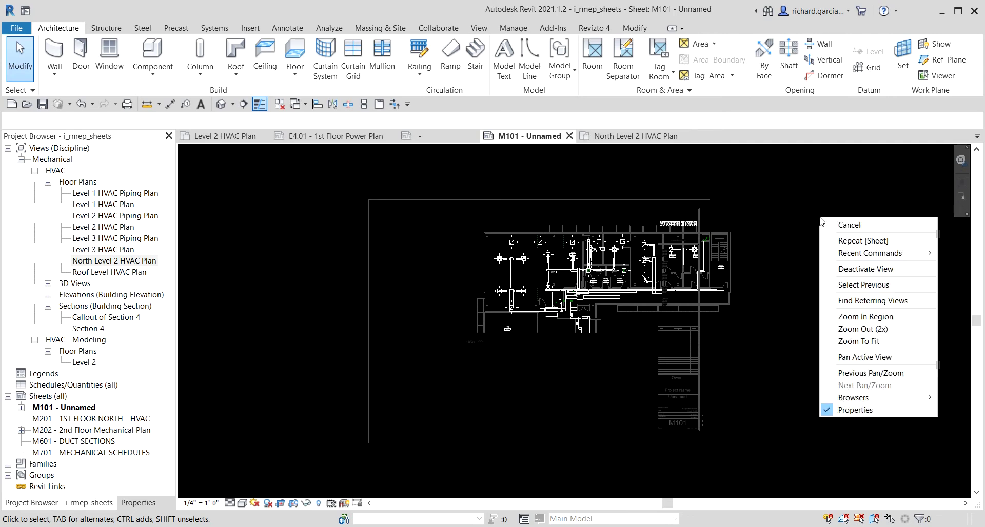
pyautogui.click(865, 277)
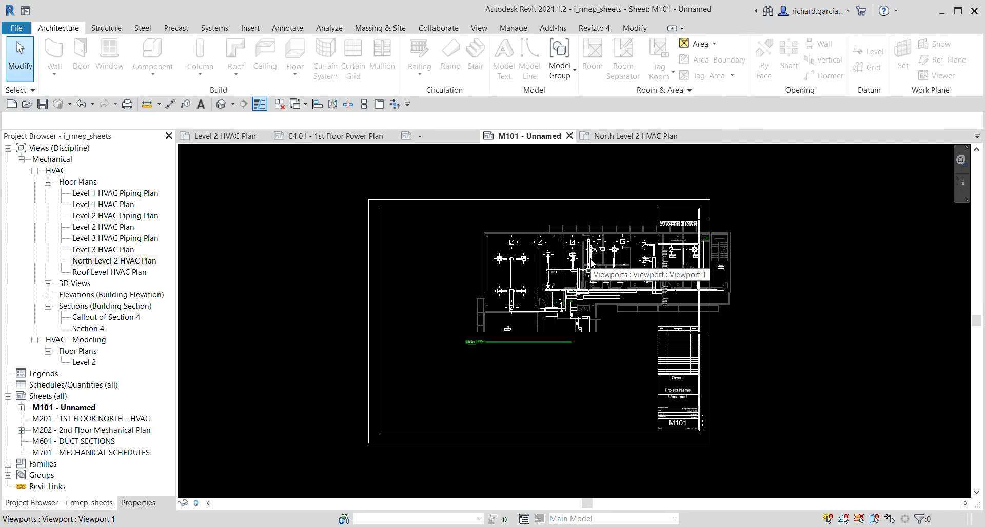
# Step: Move the enlarged plan viewport left and down so the building drawing fits within the sheet border, clear of the title block
pyautogui.moveTo(591, 263); pyautogui.dragTo(435, 332)
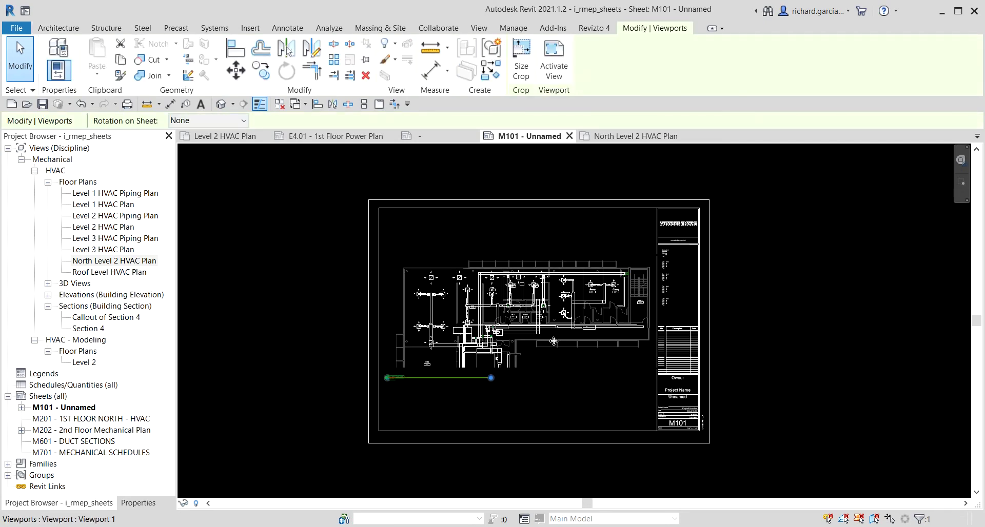
pyautogui.scroll(4, 504, 406)
pyautogui.scroll(-3, 352, 365)
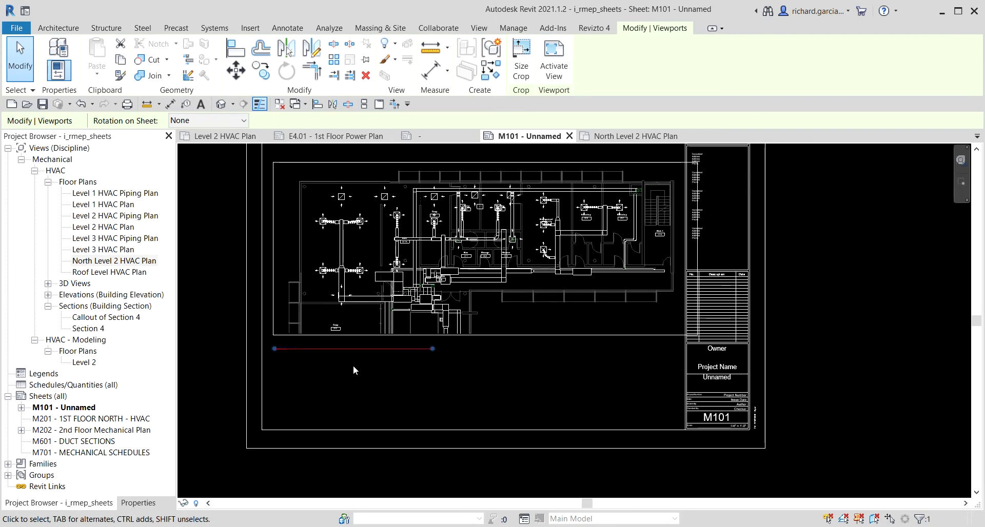
# Step: Nudge the North Level 2 HVAC Plan view title right and slightly up, closer beneath the plan on sheet M101
pyautogui.click(232, 297)
pyautogui.scroll(3, 200, 379)
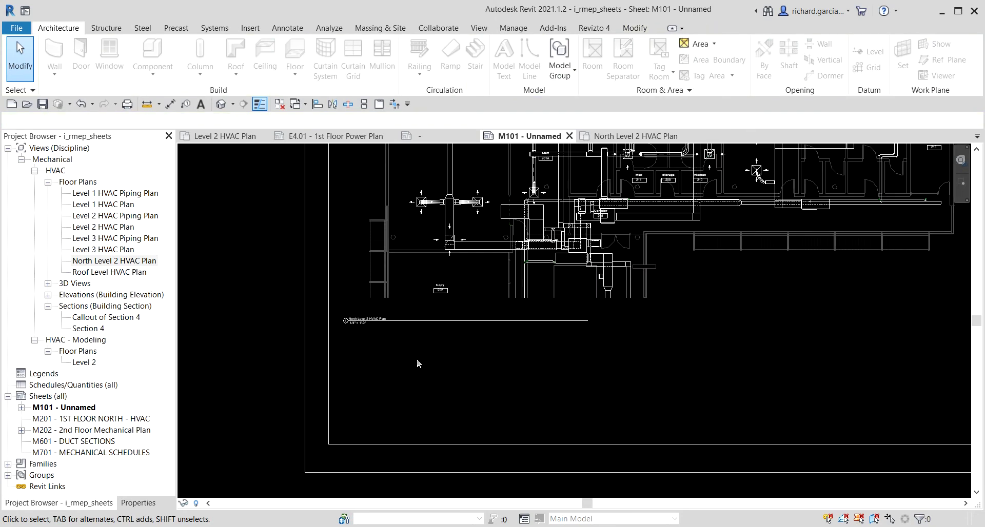
pyautogui.scroll(2, 391, 342)
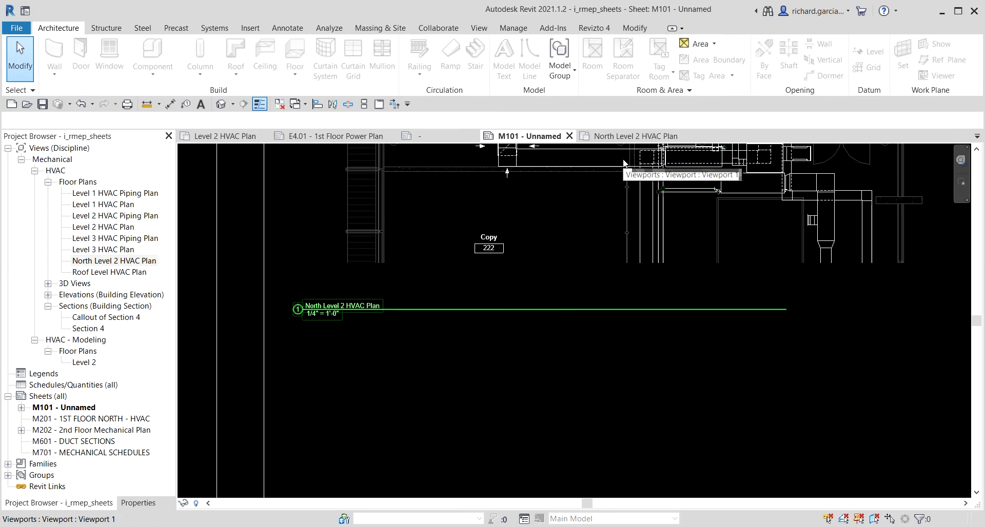
pyautogui.click(419, 311)
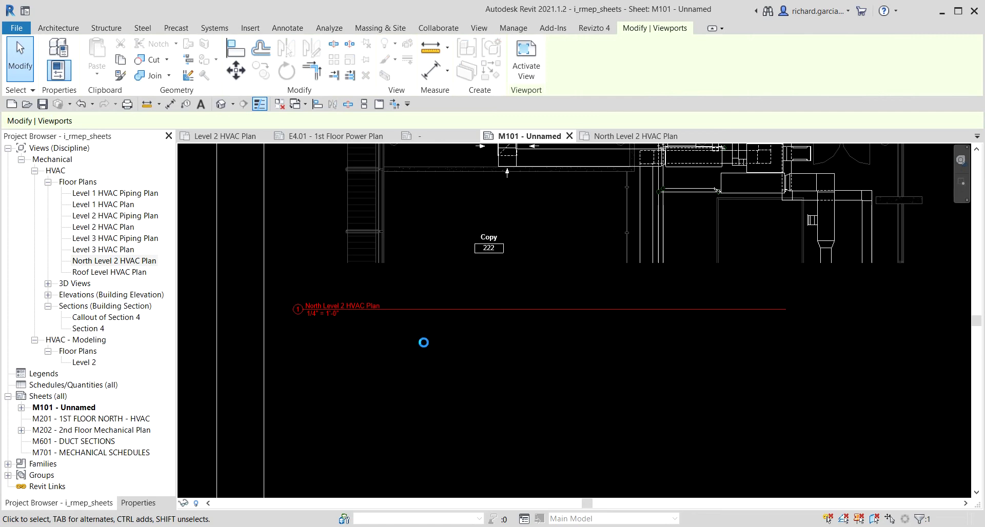
pyautogui.press('Right')
pyautogui.press('Right')
pyautogui.press('Right')
pyautogui.press('Right')
pyautogui.press('Right')
pyautogui.press('Right')
pyautogui.press('Right')
pyautogui.press('Right')
pyautogui.press('Right')
pyautogui.press('Right')
pyautogui.press('Right')
pyautogui.press('Right')
pyautogui.press('Right')
pyautogui.press('Right')
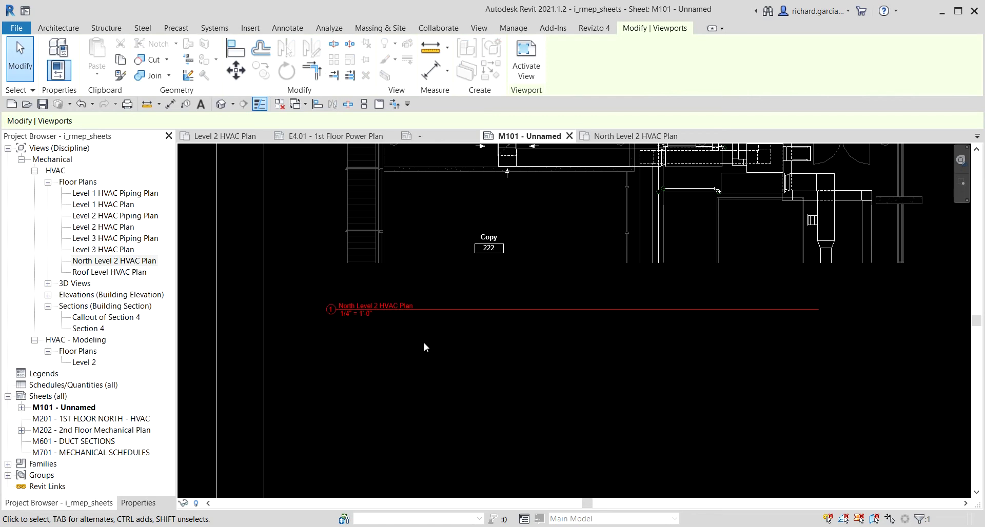
pyautogui.press('Right')
pyautogui.press('Right')
pyautogui.press('Right')
pyautogui.press('Up')
pyautogui.press('Up')
pyautogui.press('Up')
pyautogui.press('Up')
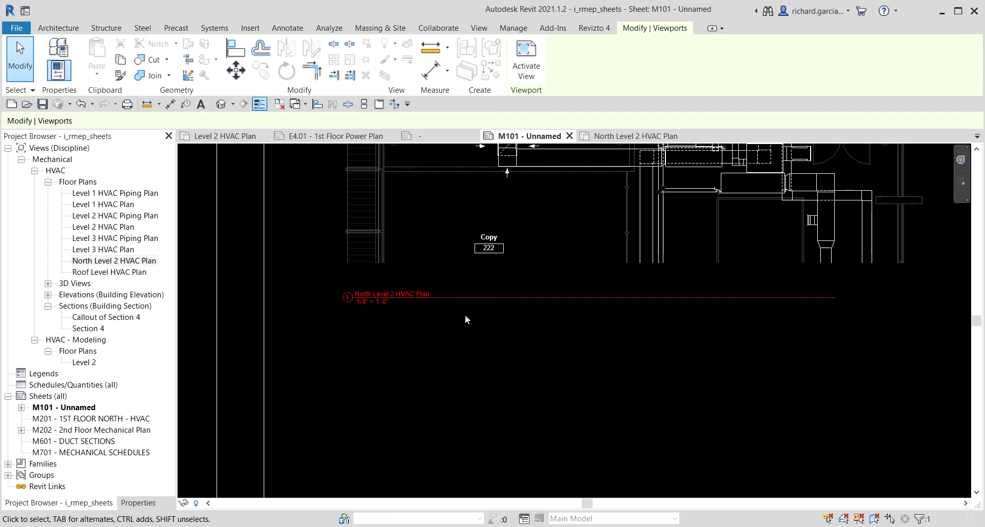
pyautogui.moveTo(472, 303)
pyautogui.mouseDown()
pyautogui.moveTo(473, 329)
pyautogui.moveTo(535, 398)
pyautogui.moveTo(473, 303)
pyautogui.mouseUp()
pyautogui.click(463, 423)
# Step: Shorten the view title line of the North Level 2 HVAC Plan viewport to about the length of its title text
pyautogui.scroll(-3, 464, 420)
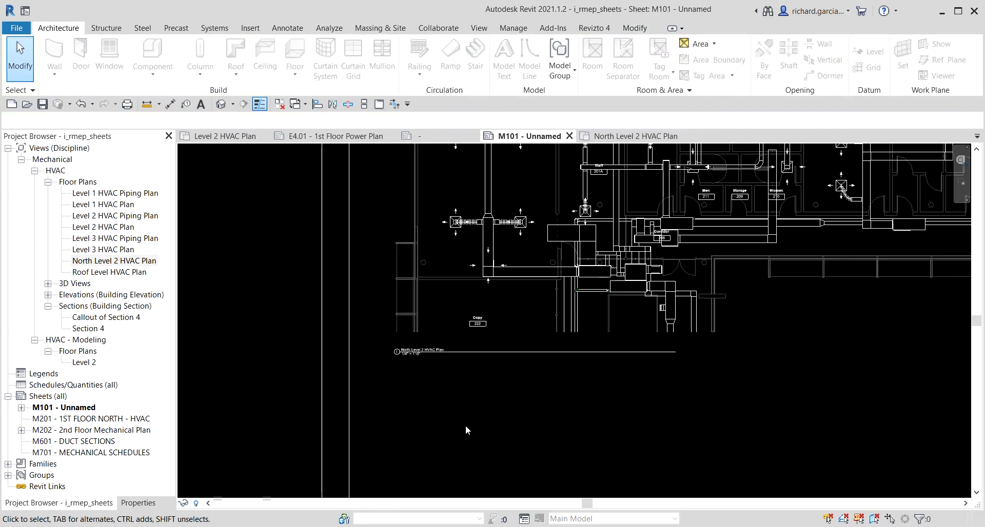
pyautogui.click(677, 173)
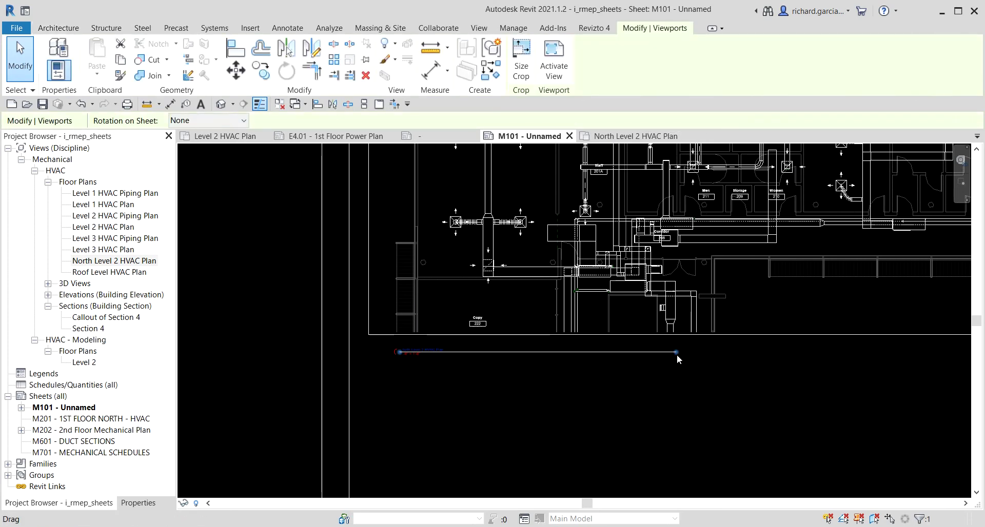
pyautogui.moveTo(676, 353); pyautogui.dragTo(445, 366)
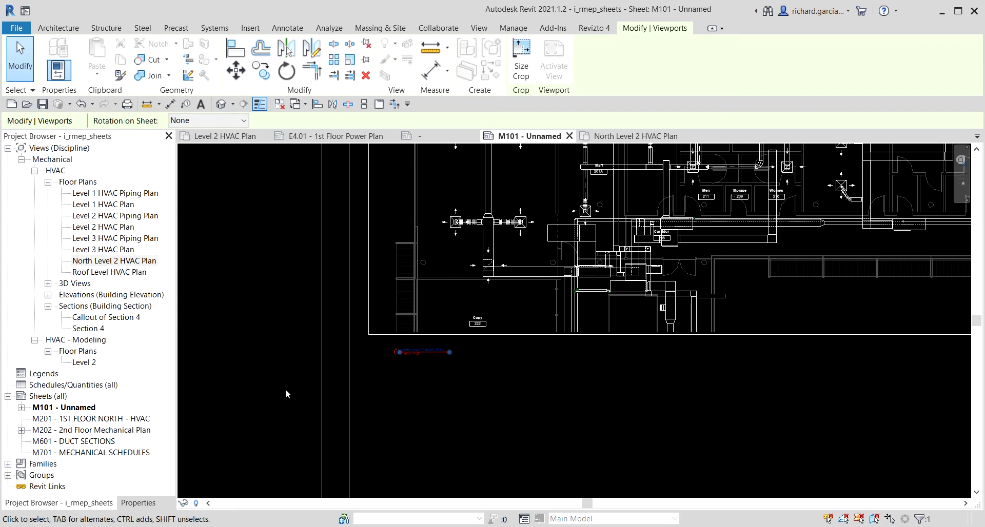
pyautogui.click(258, 340)
pyautogui.scroll(-1, 258, 341)
pyautogui.scroll(-1, 257, 341)
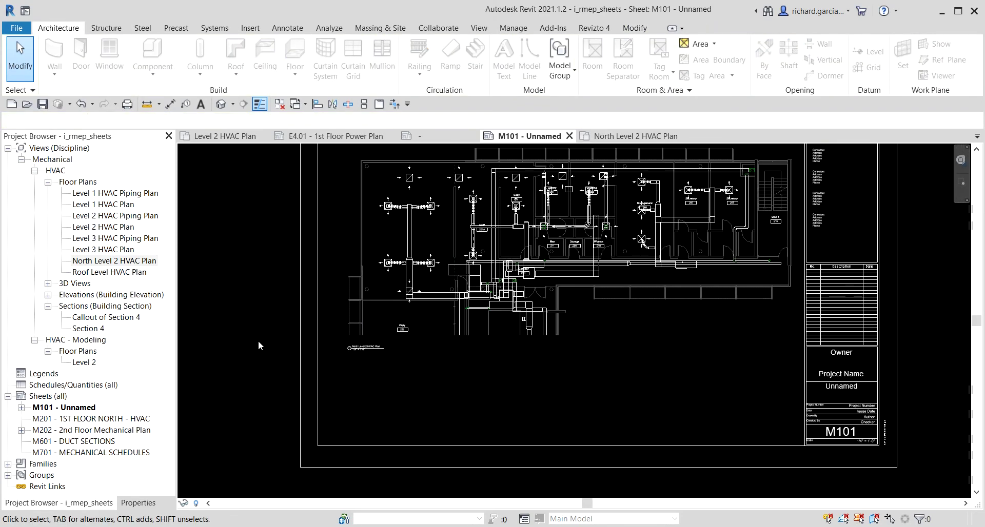
pyautogui.scroll(-2, 348, 350)
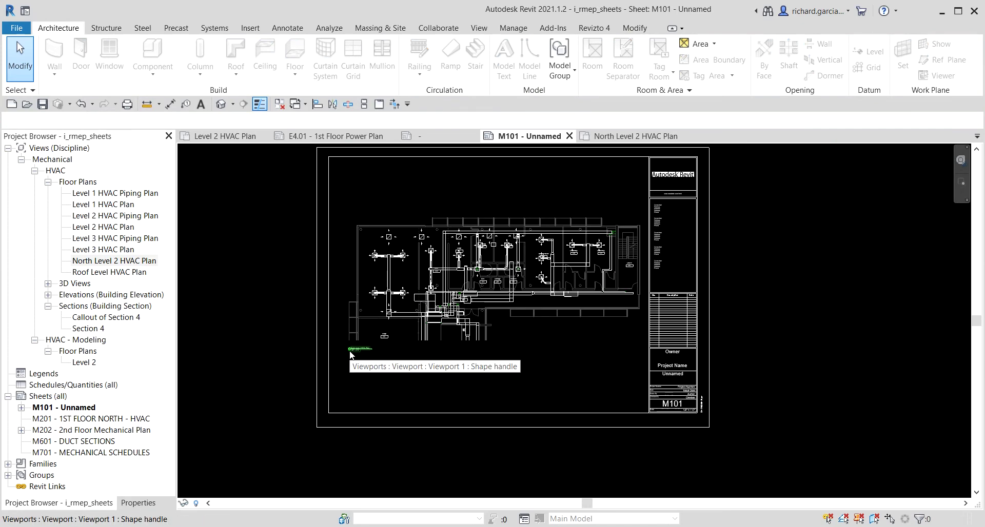
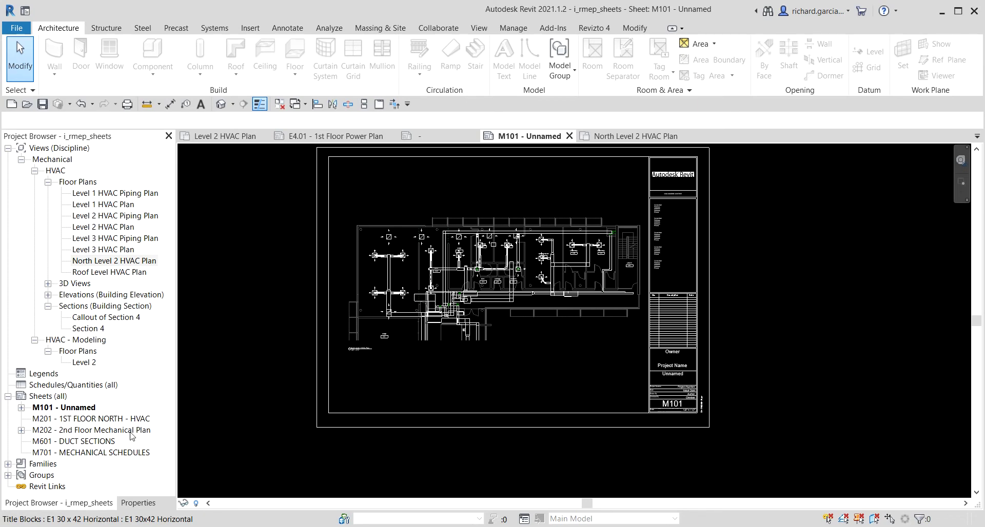
# Step: Rename sheet M101 as North Level 2 HVAC Plan, keeping the number M101
pyautogui.click(82, 411)
pyautogui.rightClick(82, 410)
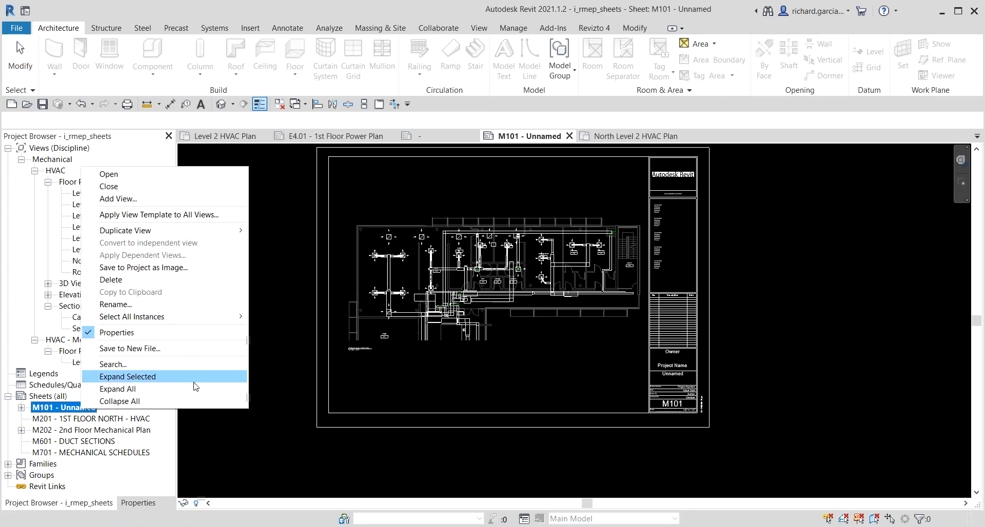
pyautogui.click(168, 304)
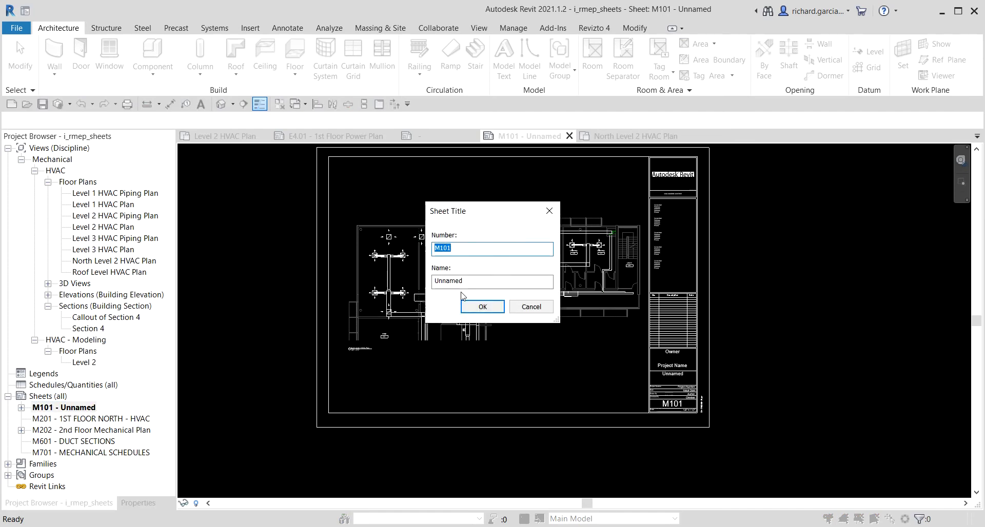
pyautogui.press('Tab')
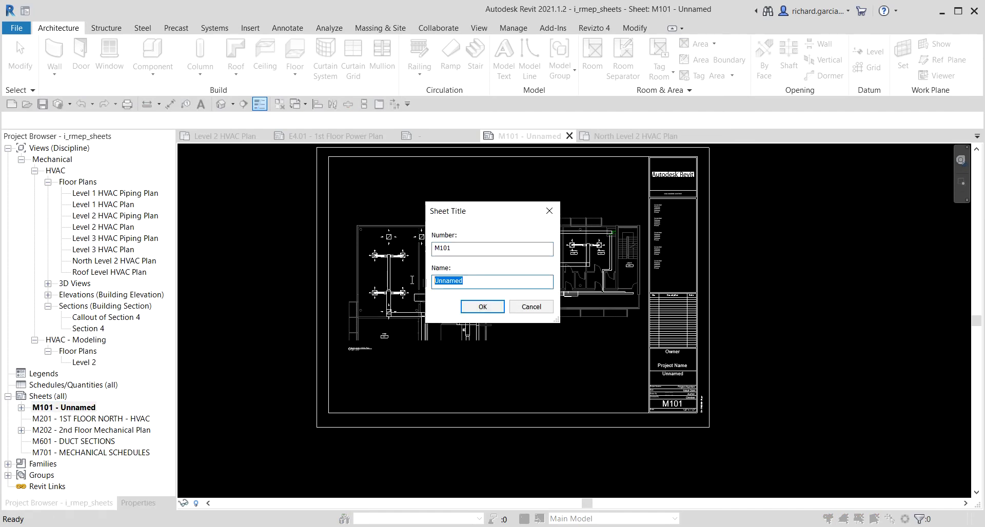
pyautogui.write('North Le')
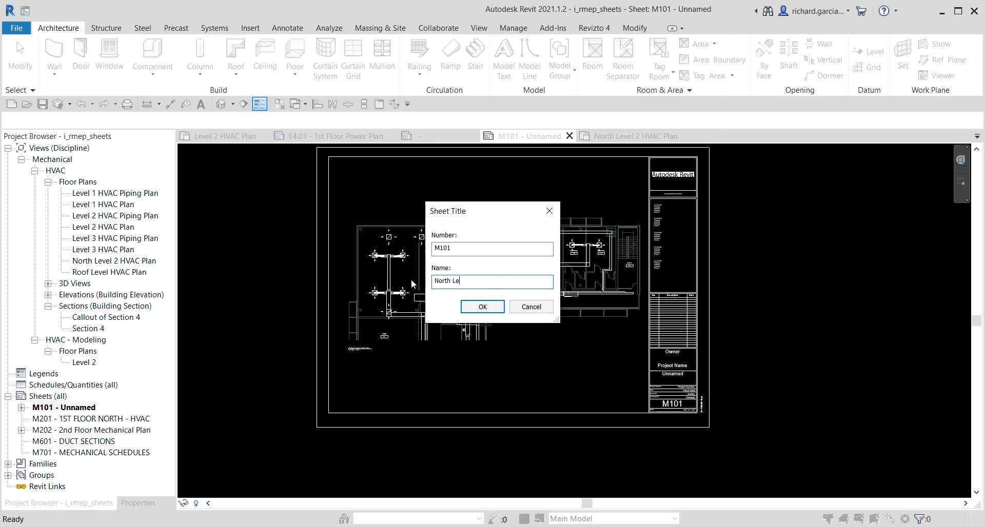
pyautogui.write('vel 2 HVAC Plan')
pyautogui.press('Return')
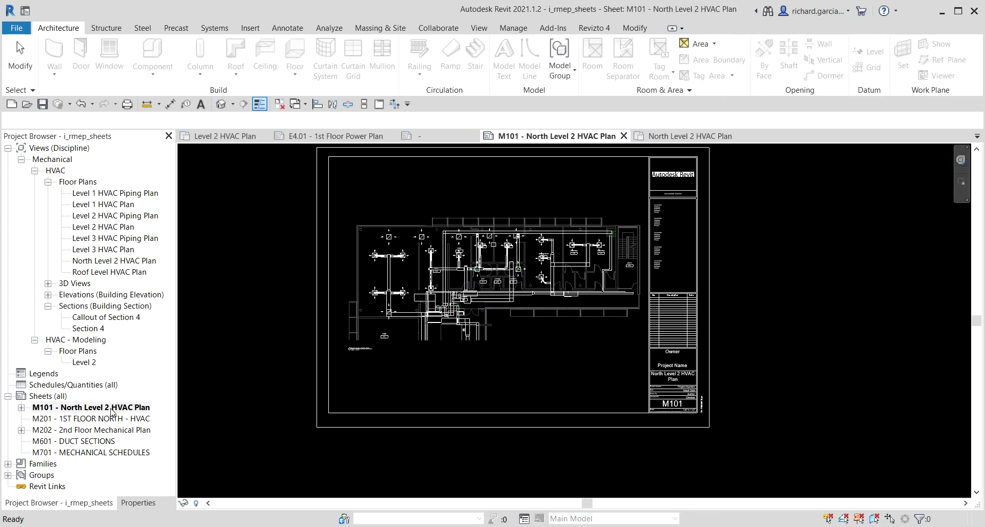
# Step: Create a new sheet using the E1 30x42 Horizontal title block
pyautogui.rightClick(46, 400)
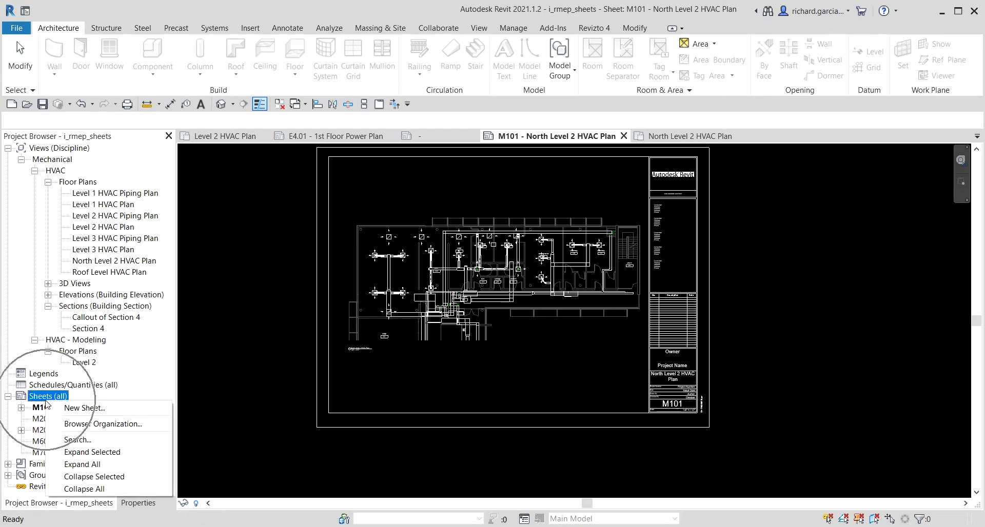
pyautogui.click(95, 408)
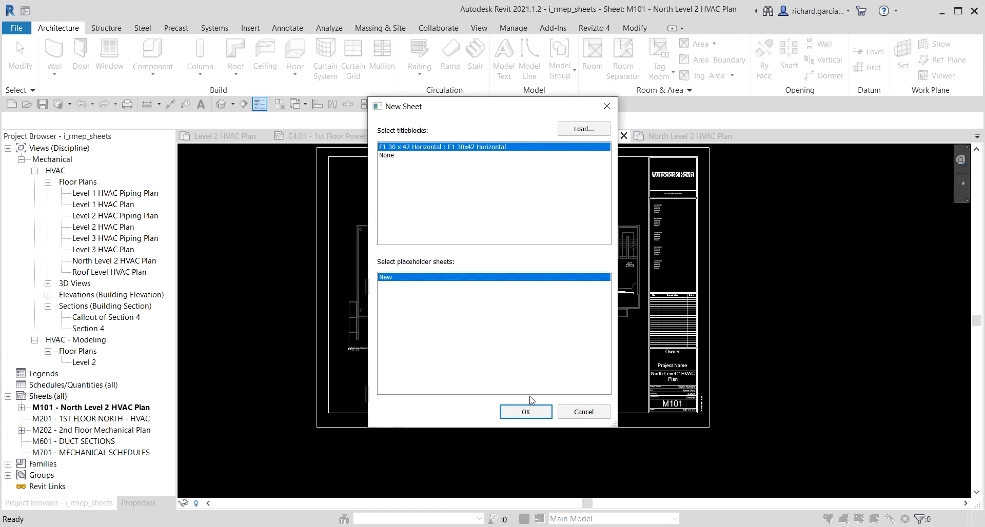
pyautogui.click(525, 412)
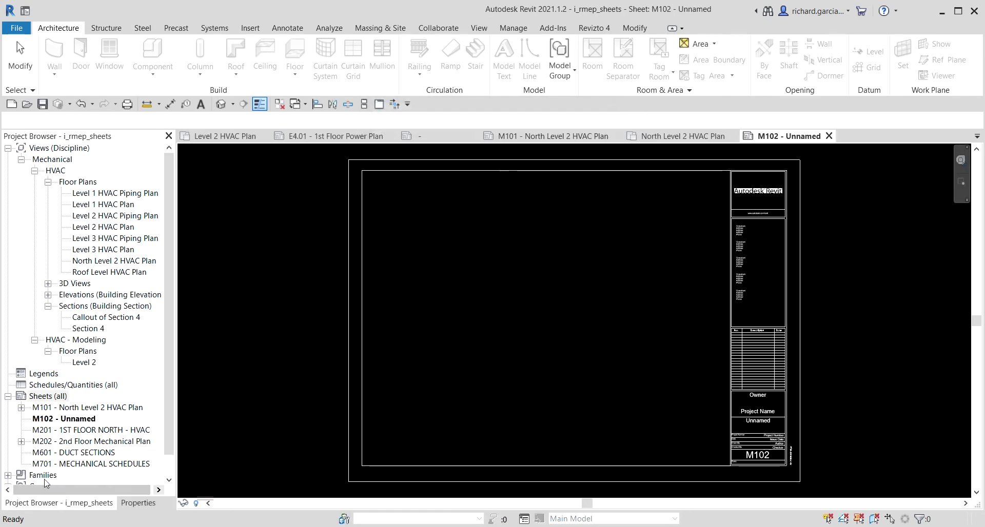
# Step: Rename the new sheet M102 as Sections & Details
pyautogui.rightClick(68, 421)
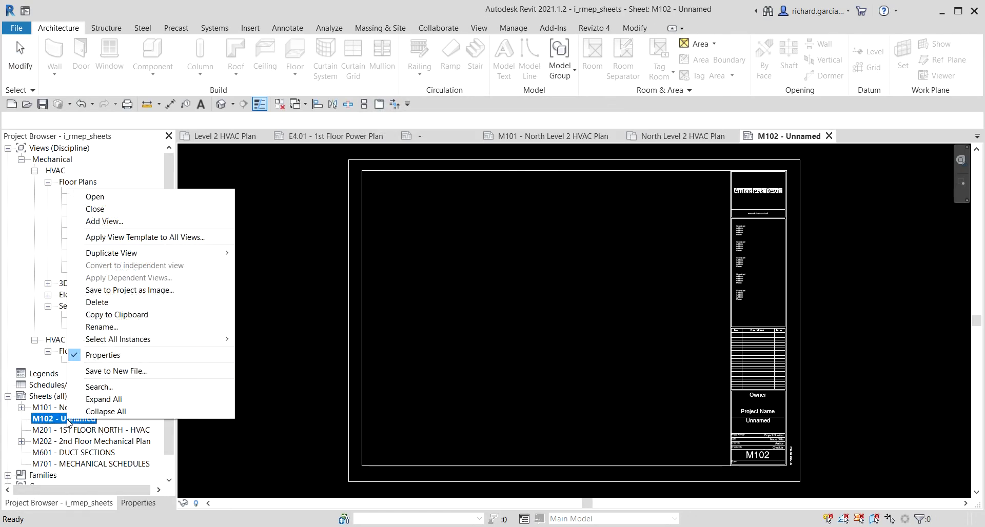
pyautogui.click(139, 326)
pyautogui.moveTo(489, 284); pyautogui.dragTo(336, 285)
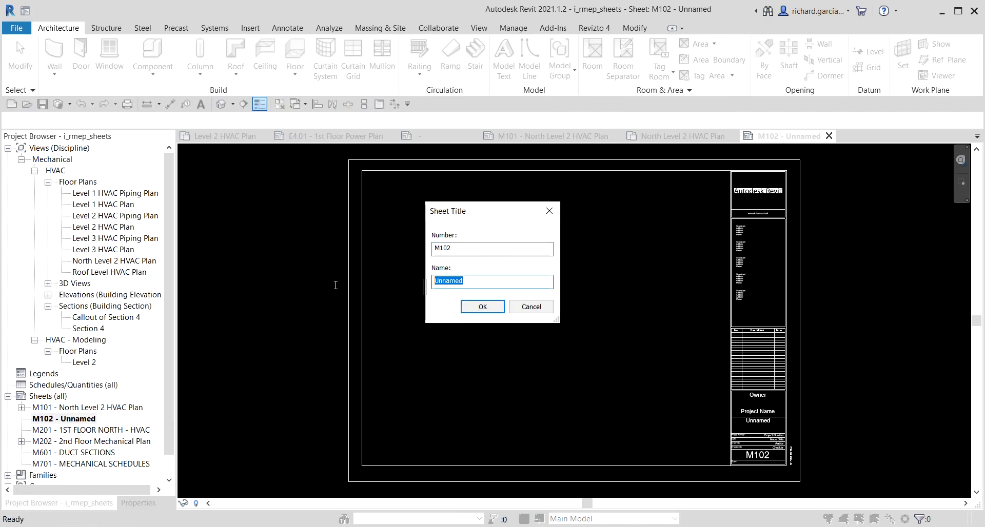
pyautogui.write('Sections & Details')
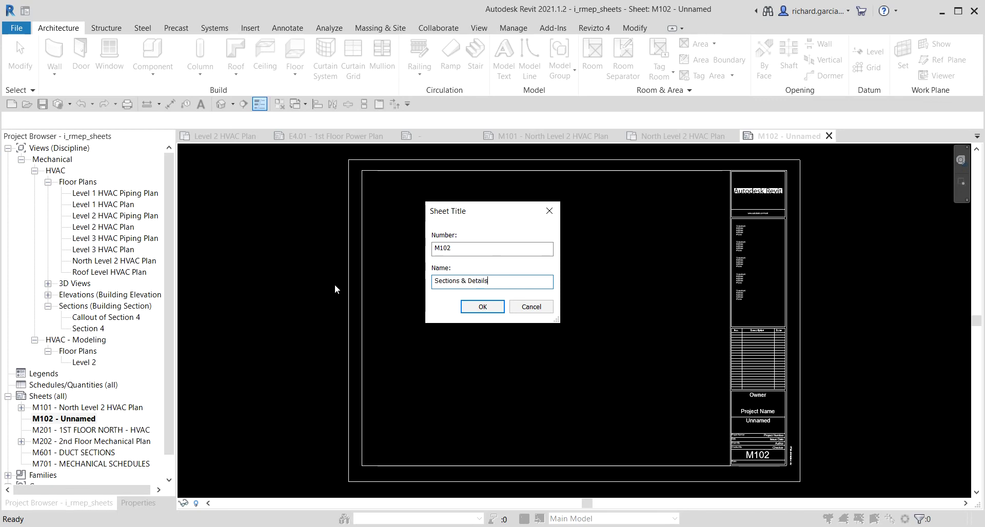
pyautogui.press('Return')
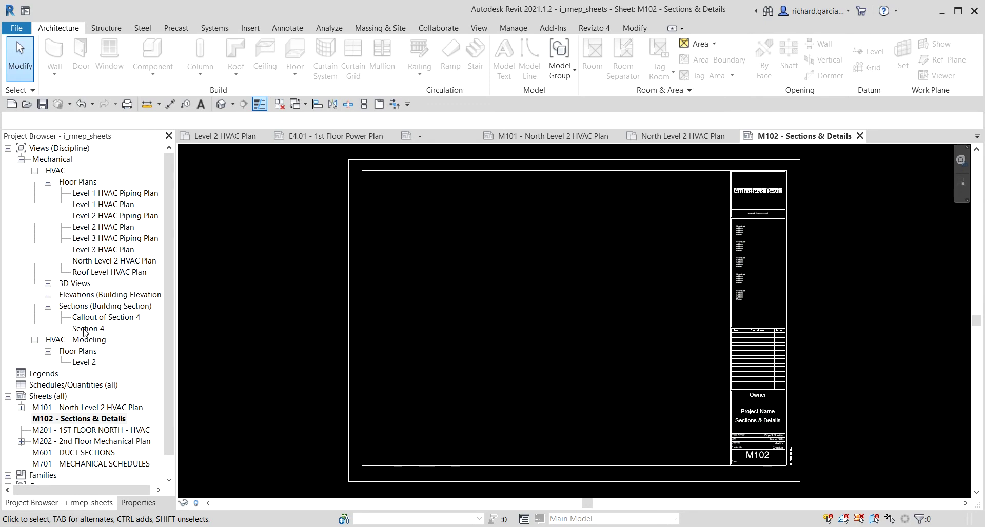
# Step: Place the Section 4 view in the upper-left area of sheet M102
pyautogui.press('ctrl')
pyautogui.click(87, 328)
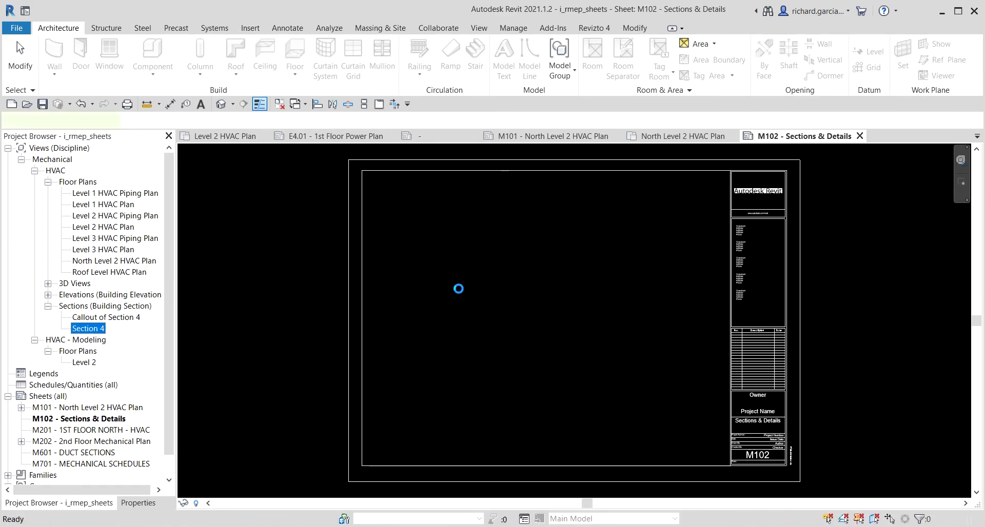
pyautogui.click(462, 227)
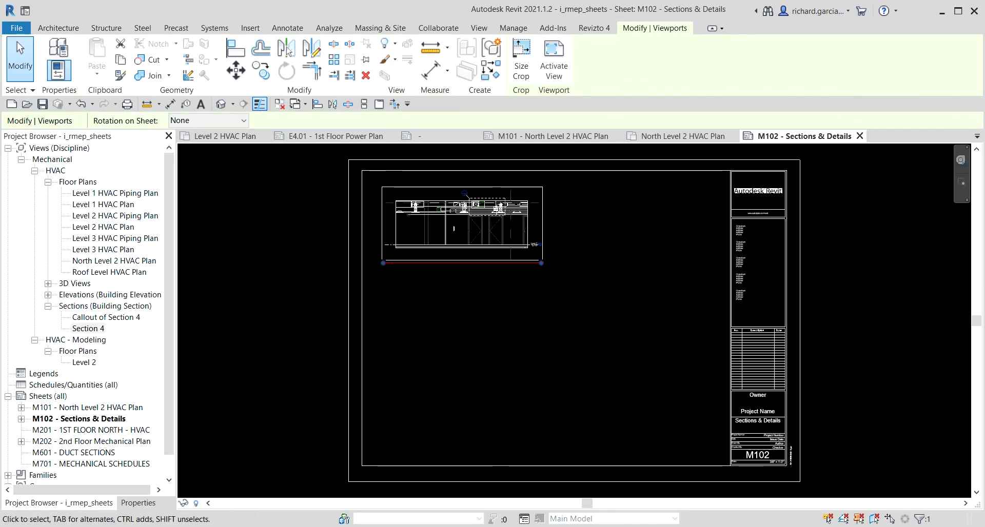
# Step: Place the Callout of Section 4 view on sheet M102 to the right of Section 4, with their titles aligned
pyautogui.click(88, 319)
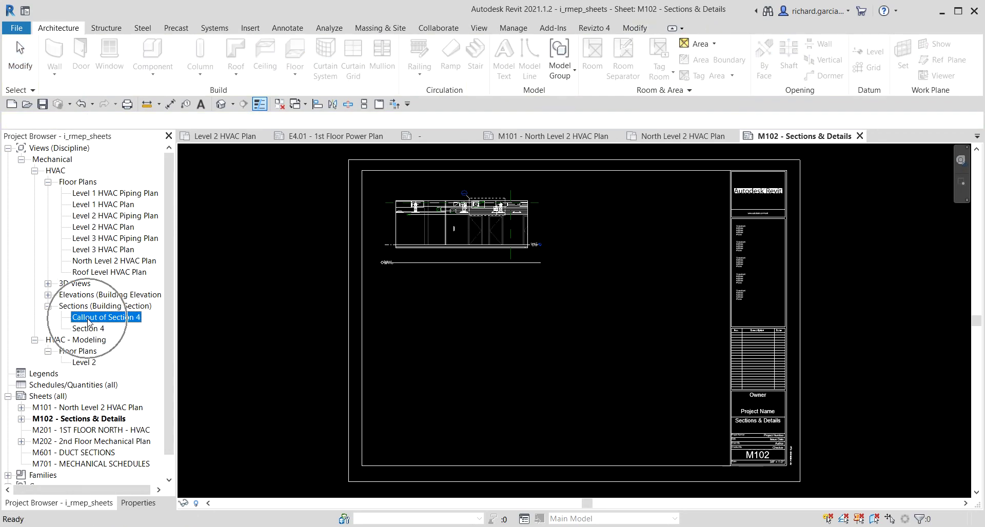
pyautogui.moveTo(89, 320); pyautogui.dragTo(627, 267)
pyautogui.click(642, 221)
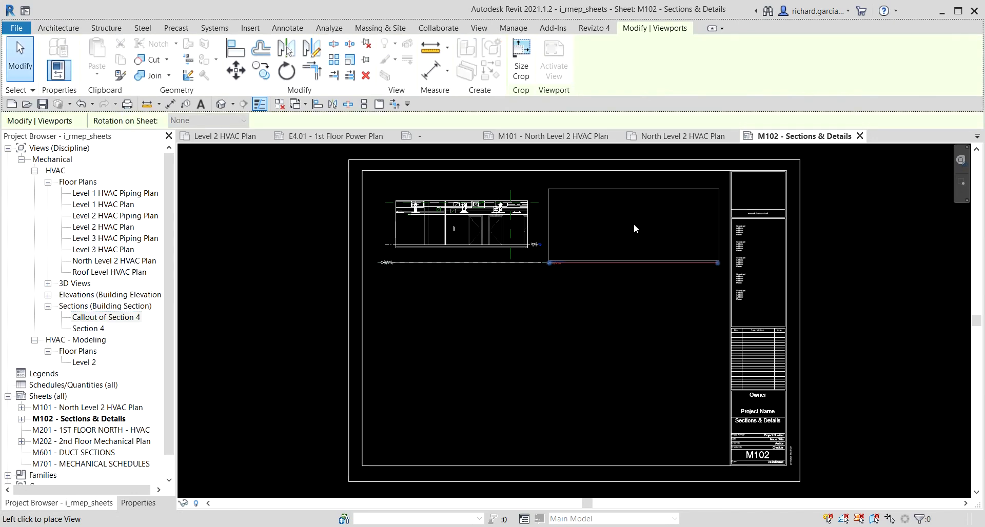
pyautogui.click(633, 223)
pyautogui.click(914, 297)
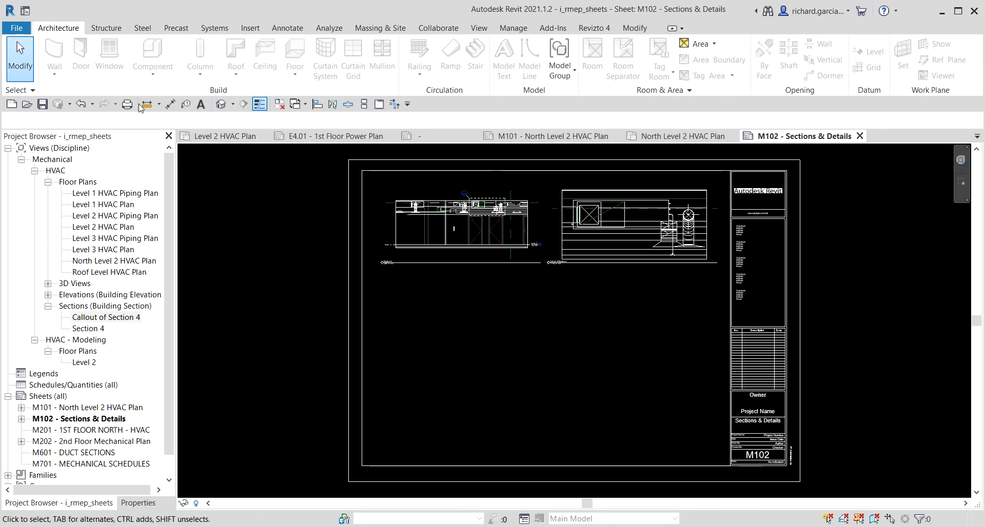
# Step: Start a print job and set its print range to selected views/sheets
pyautogui.click(19, 29)
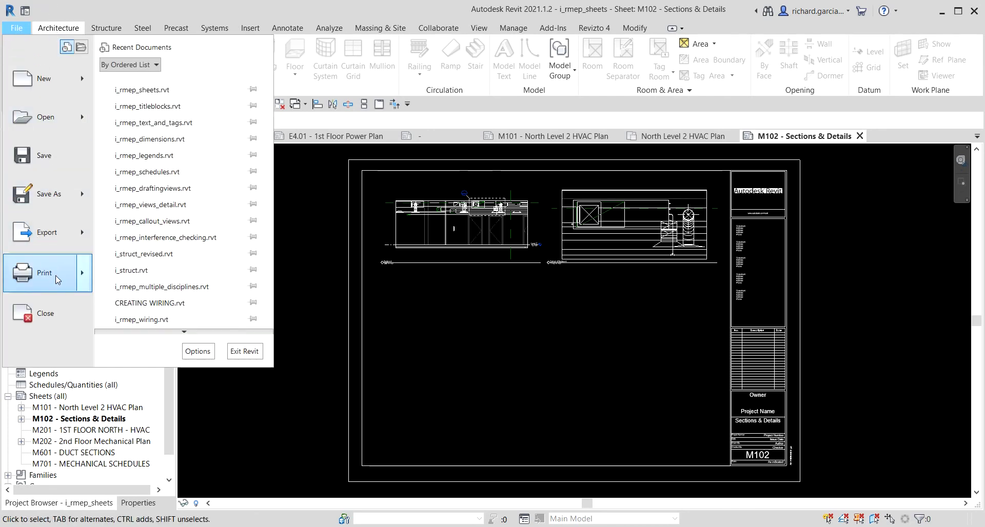
pyautogui.moveTo(55, 275)
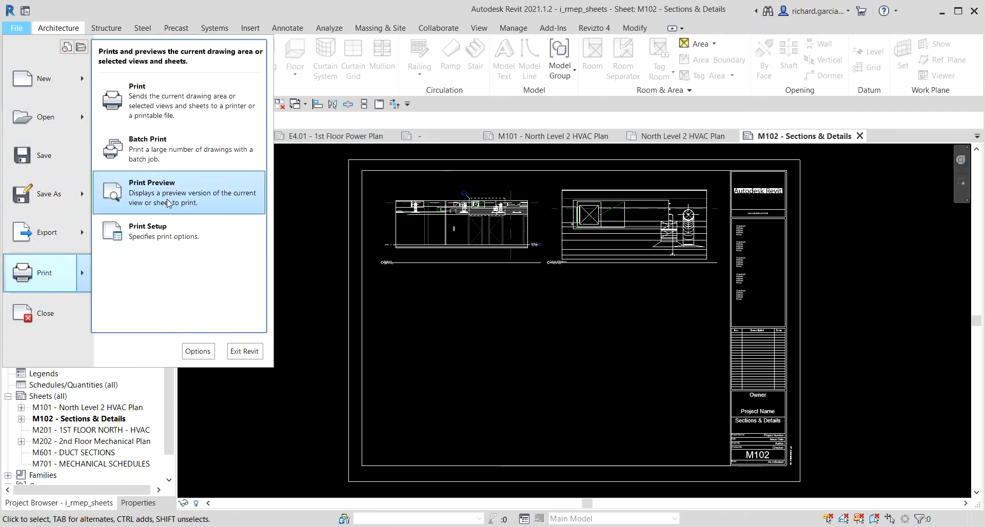
pyautogui.click(181, 108)
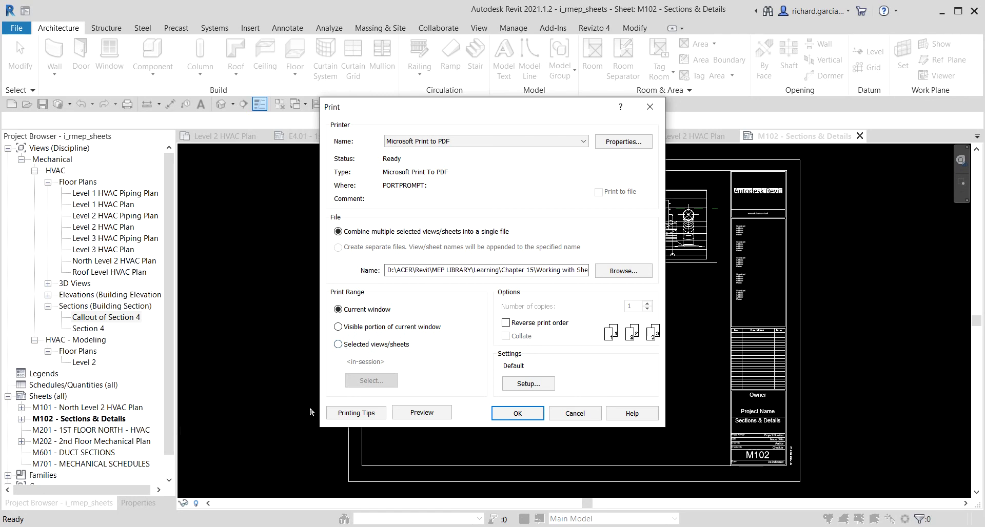
pyautogui.click(338, 344)
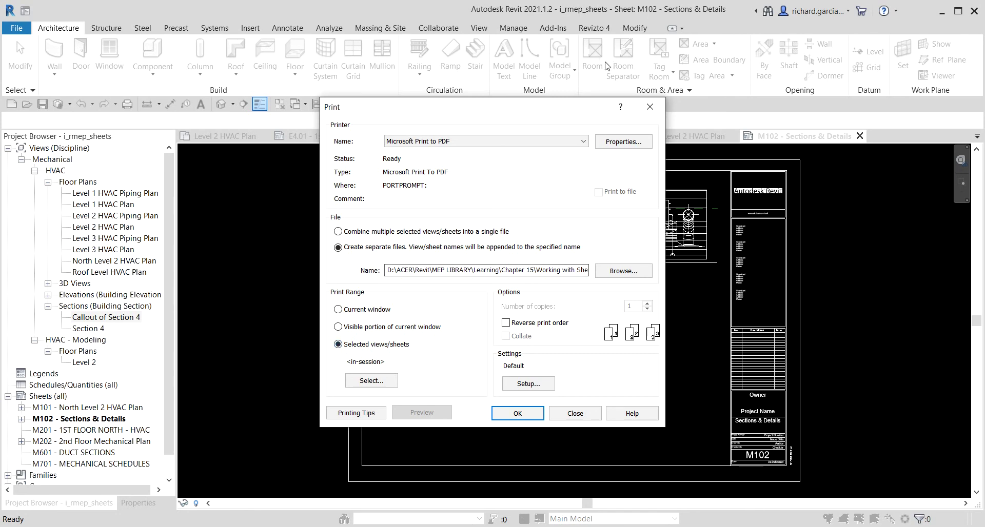
pyautogui.click(584, 142)
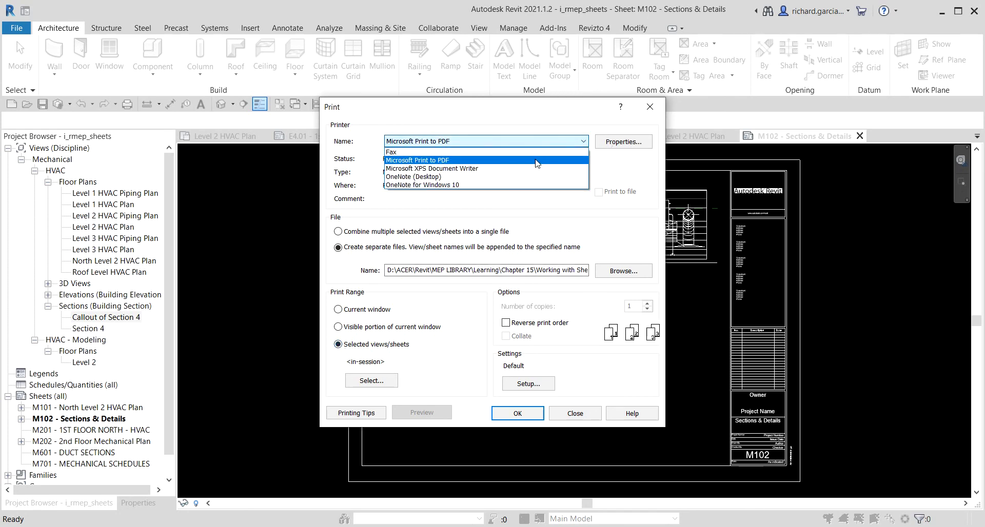
pyautogui.click(535, 107)
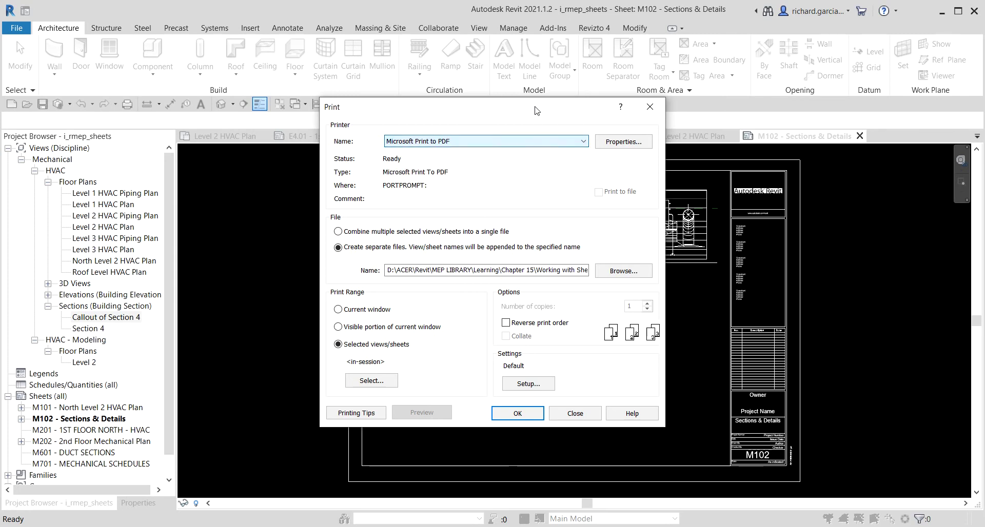
# Step: Choose only sheets M101 - North Level 2 HVAC Plan and M102 - Sections & Details for printing, without saving the selection for future sessions
pyautogui.click(380, 385)
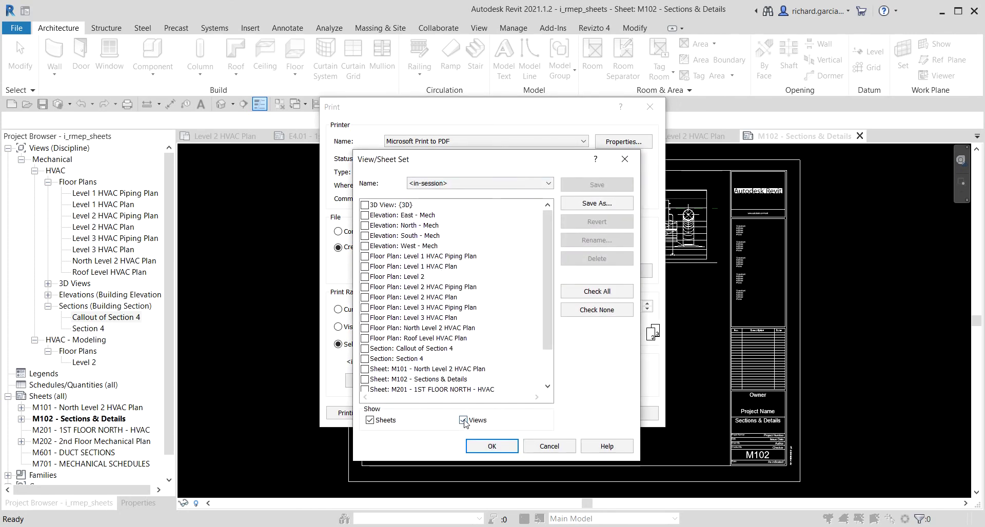
pyautogui.press('ctrl')
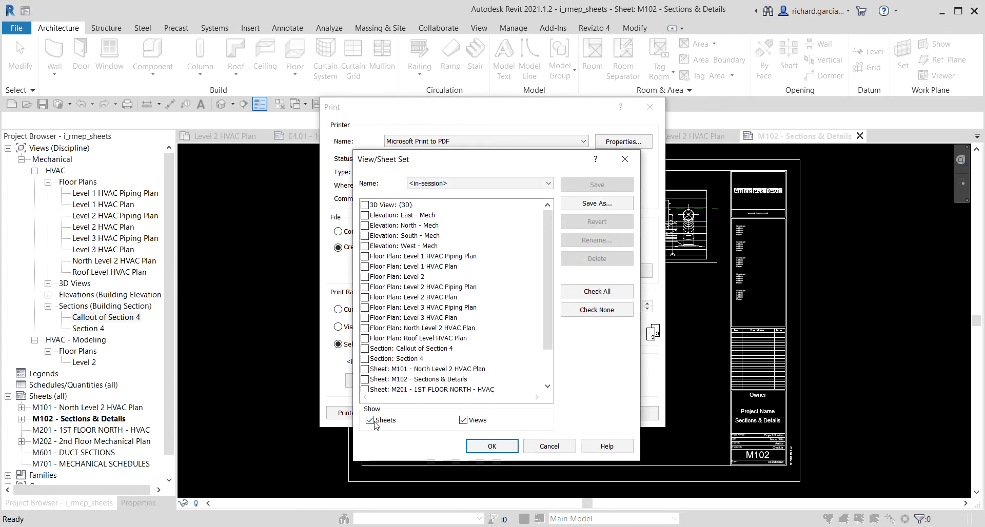
pyautogui.click(464, 420)
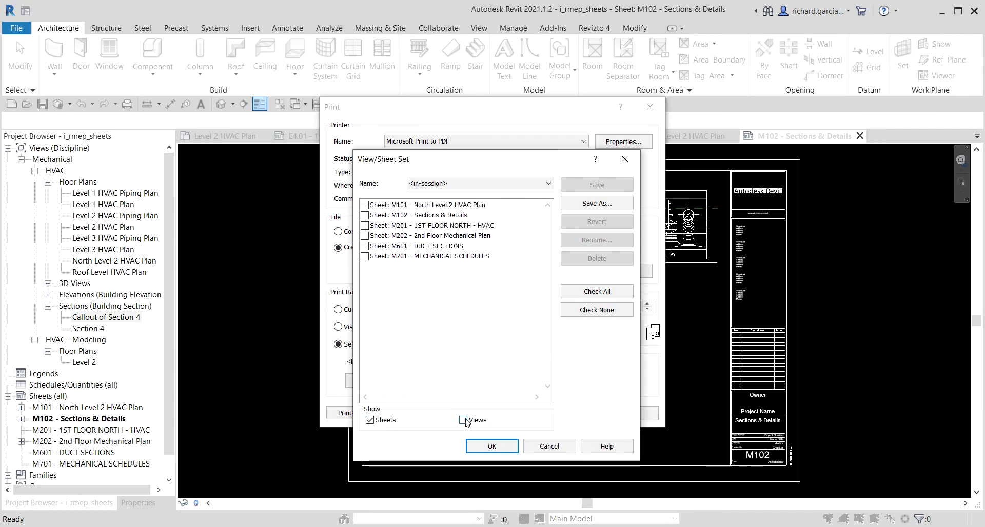
pyautogui.click(364, 206)
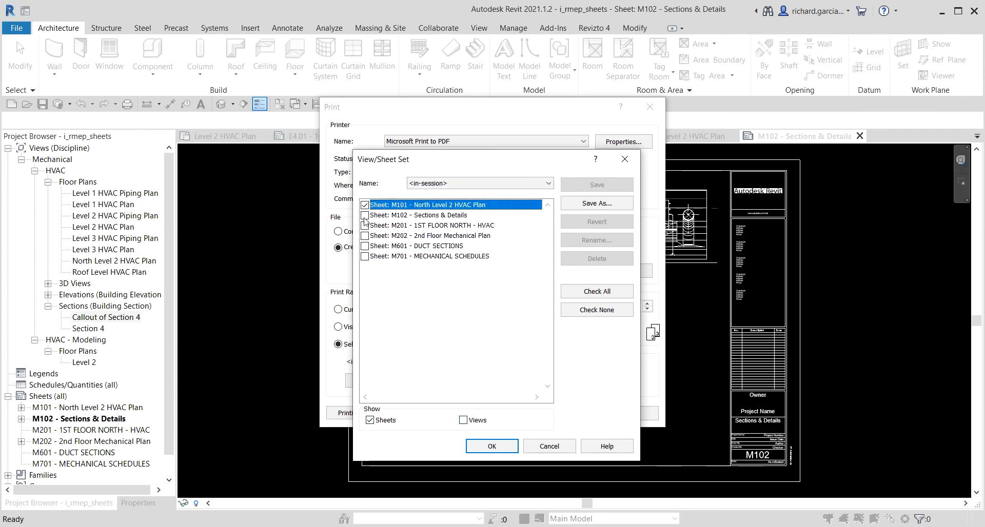
pyautogui.click(364, 216)
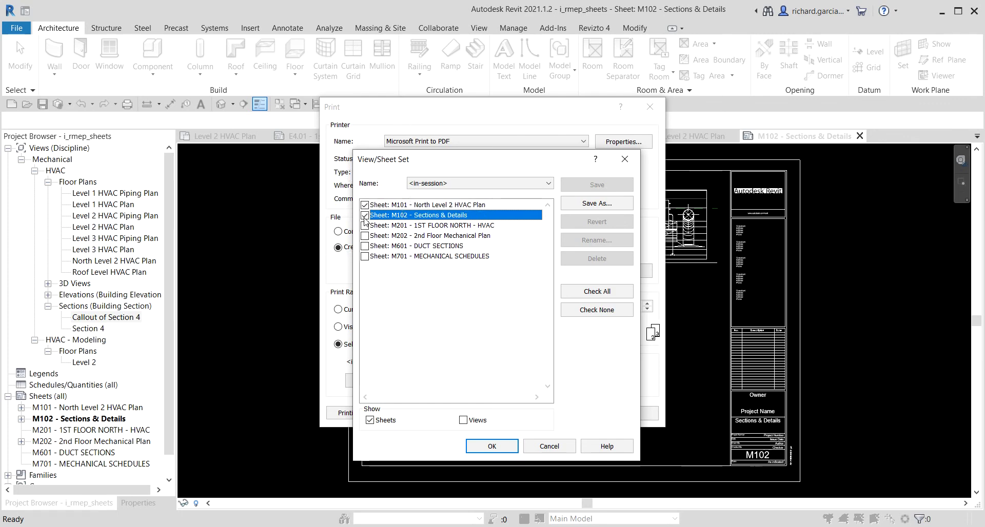
pyautogui.click(492, 447)
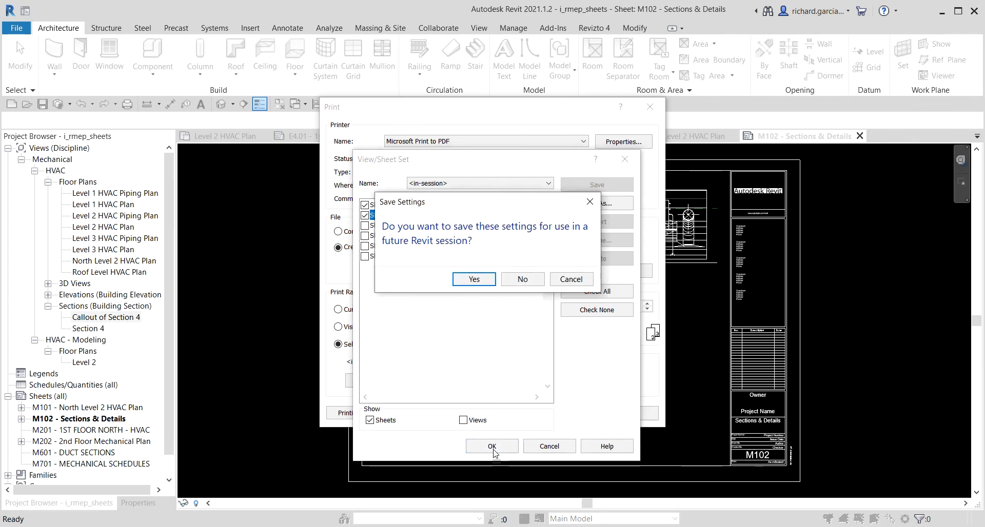
pyautogui.click(522, 281)
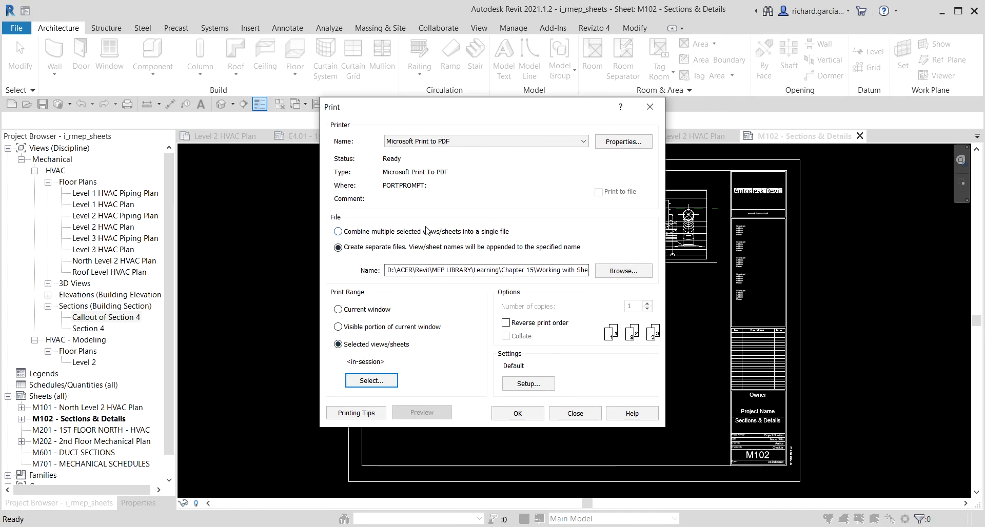
# Step: Set the print output to combine the selected sheets into a single file
pyautogui.press('ctrl')
pyautogui.click(338, 232)
pyautogui.press('ctrl')
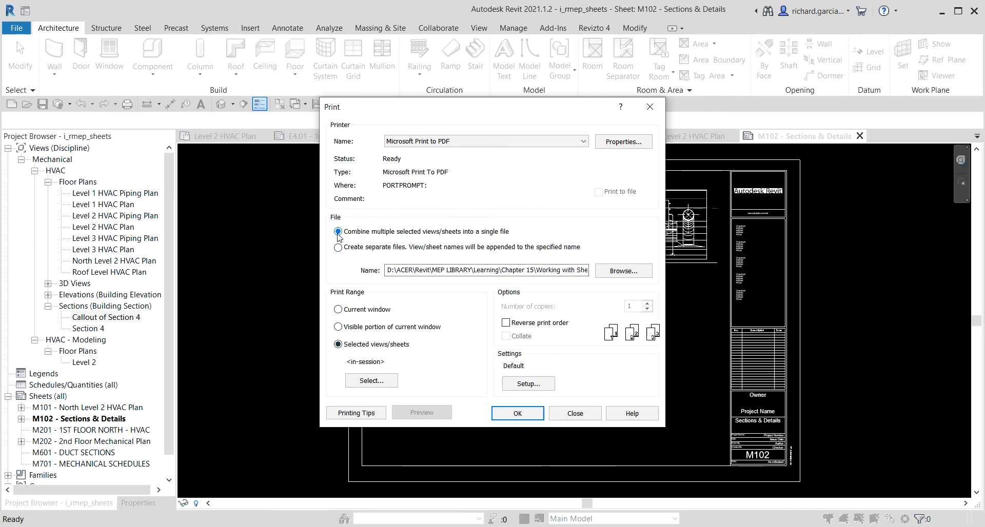
pyautogui.press('ctrl')
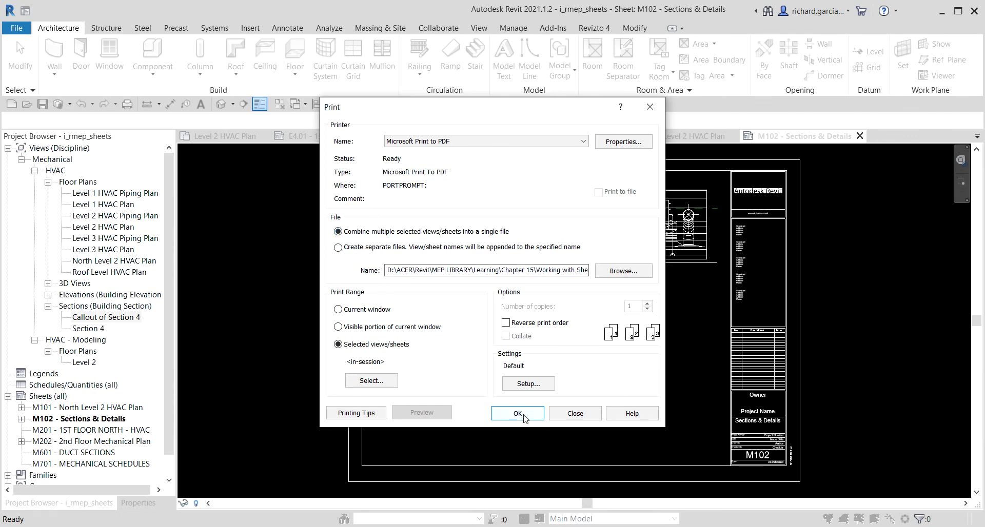
pyautogui.press('ctrl')
pyautogui.press('ctrl')
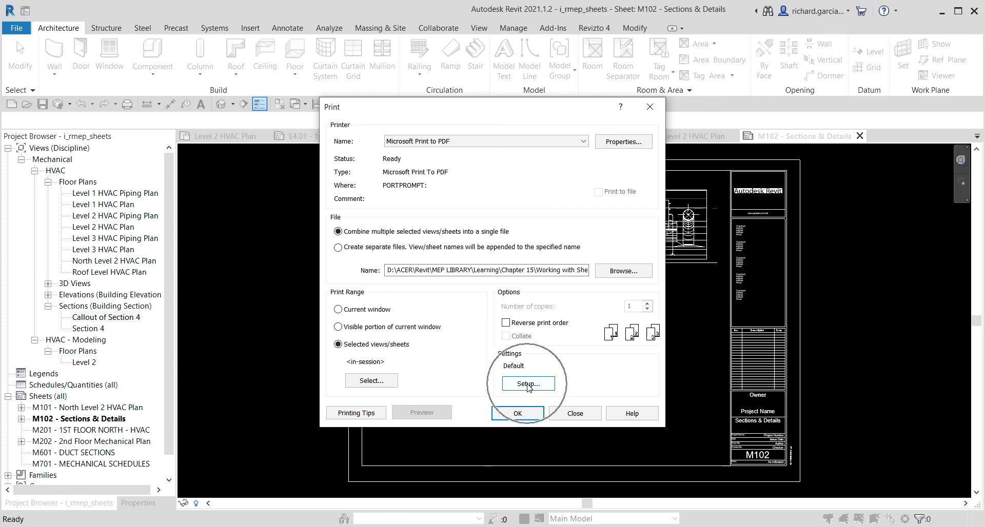
# Step: Switch the print setup to <in-session> with A3 paper, and accept it without saving the settings
pyautogui.click(528, 386)
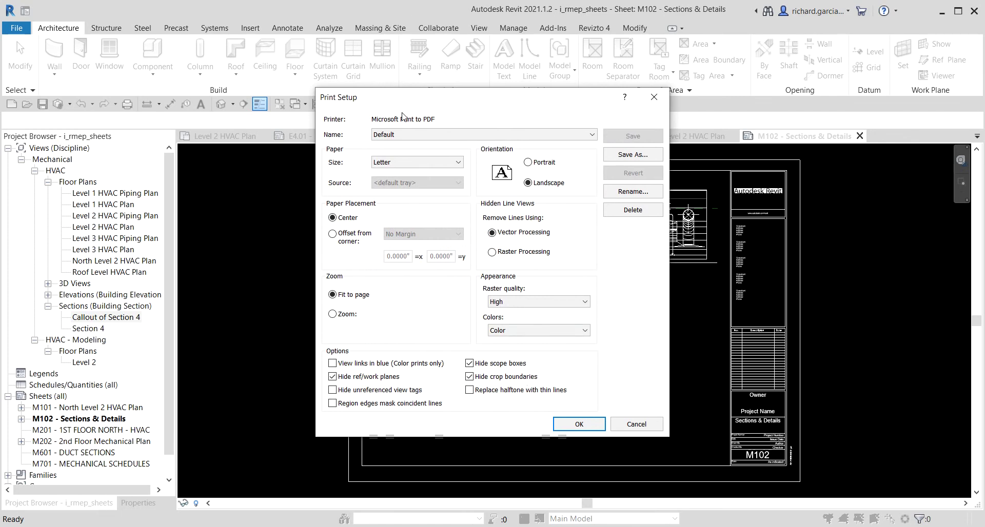
pyautogui.click(407, 134)
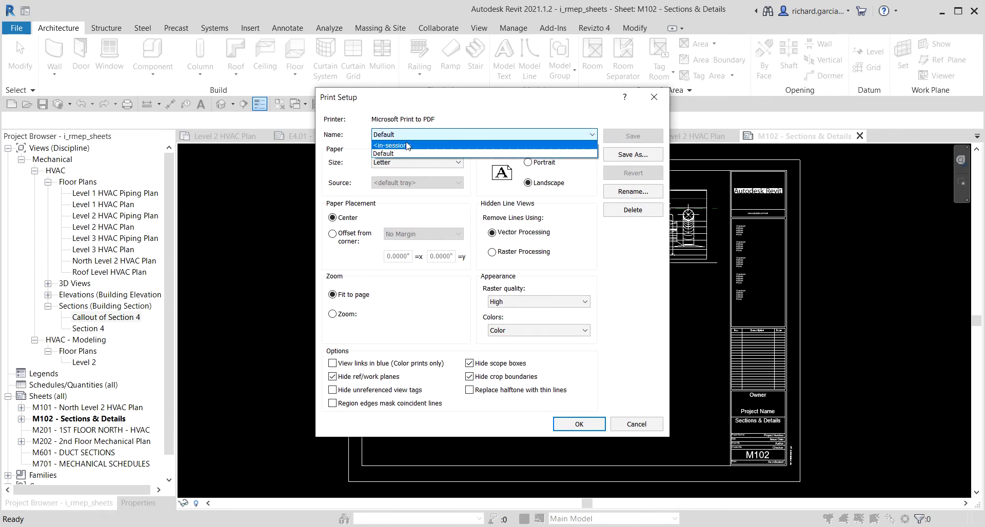
pyautogui.click(408, 146)
pyautogui.click(410, 162)
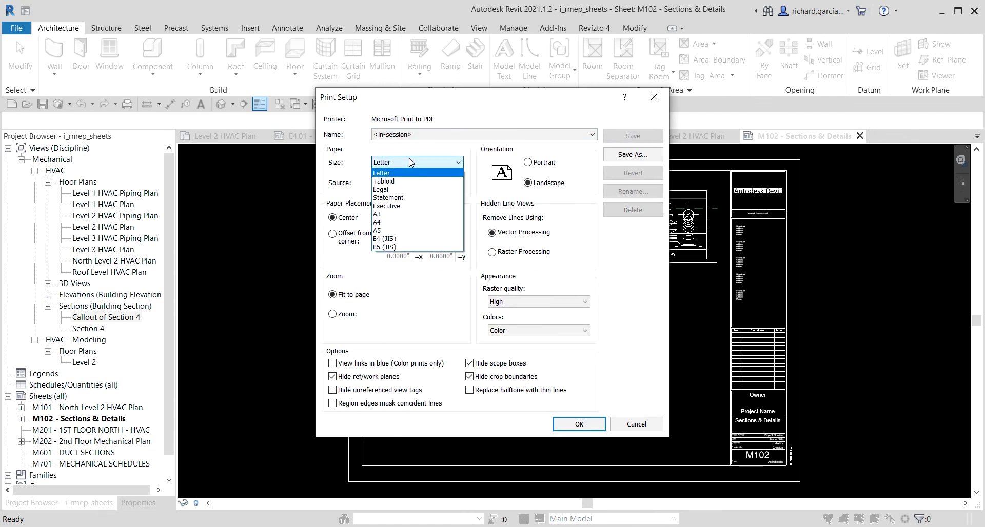
pyautogui.click(397, 215)
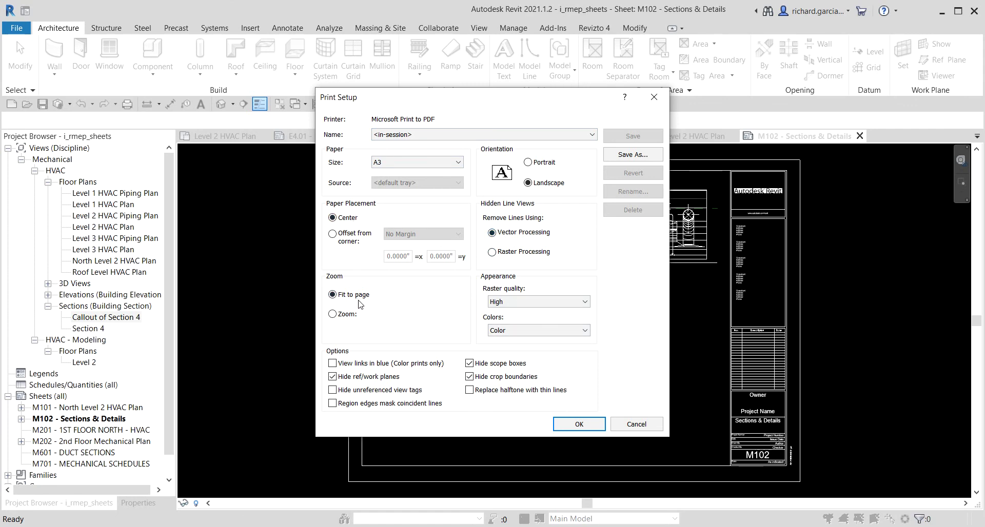
pyautogui.click(576, 420)
pyautogui.click(534, 281)
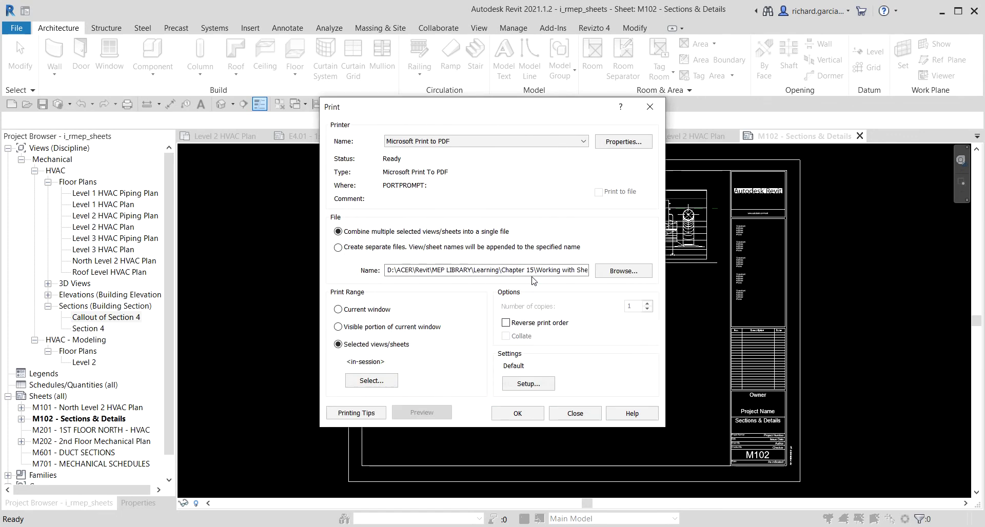
# Step: Print the selected sheets to a PDF named Mechanical Sheets_M101 M102 in the Documents folder
pyautogui.click(518, 414)
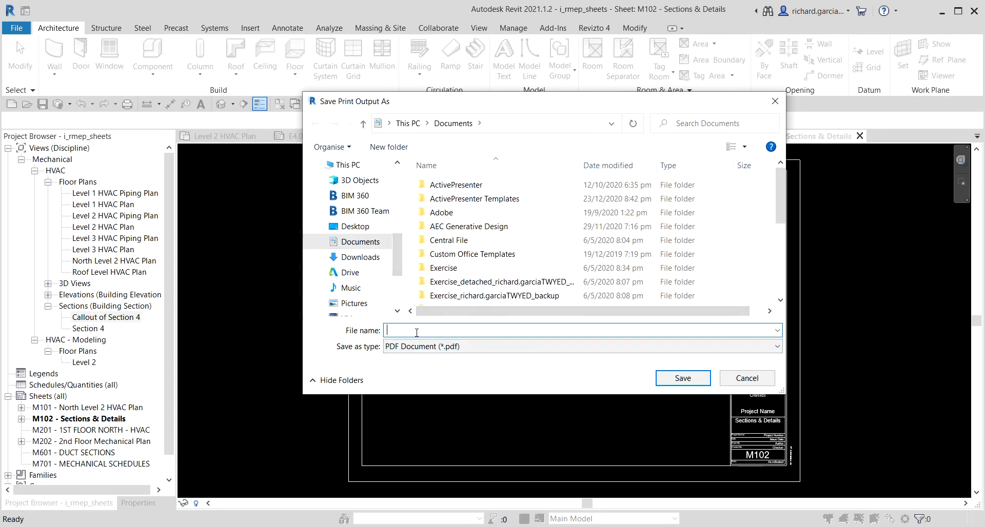
pyautogui.write('Mechanical Sheets_M')
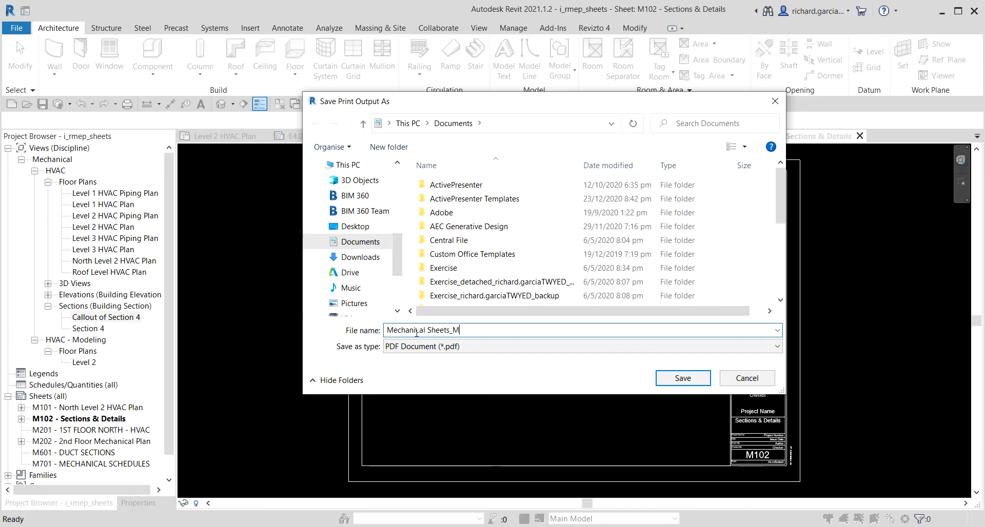
pyautogui.write('101 M102')
pyautogui.click(690, 377)
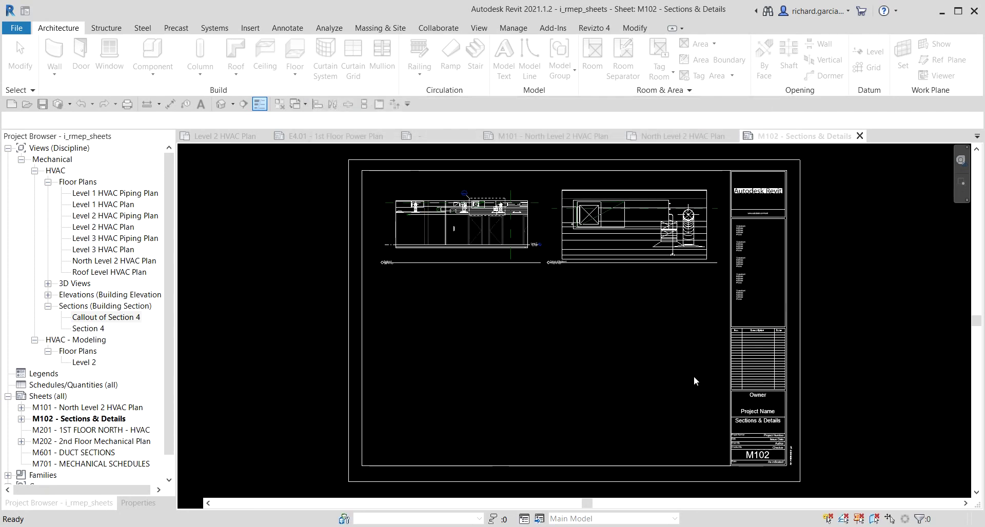
# Step: Switch to File Explorer and then Adobe Acrobat Reader to examine both pages of Mechanical Sheets_M101 M102.pdf
pyautogui.moveTo(331, 526)
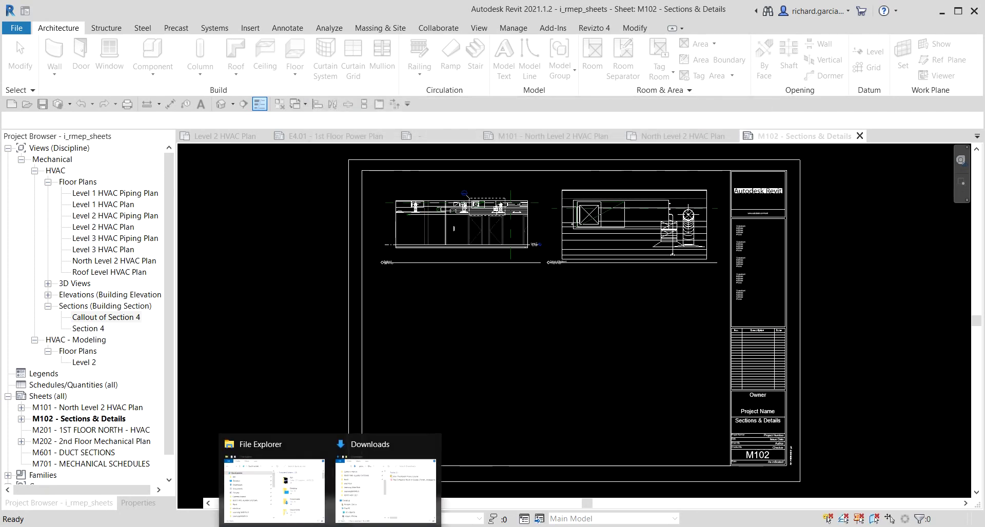
pyautogui.click(279, 487)
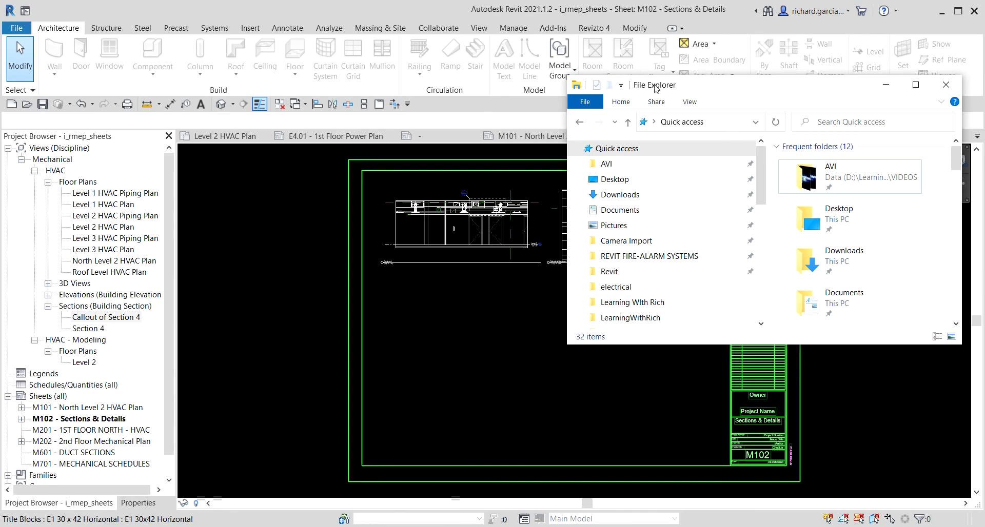
pyautogui.moveTo(703, 93); pyautogui.dragTo(0, 185)
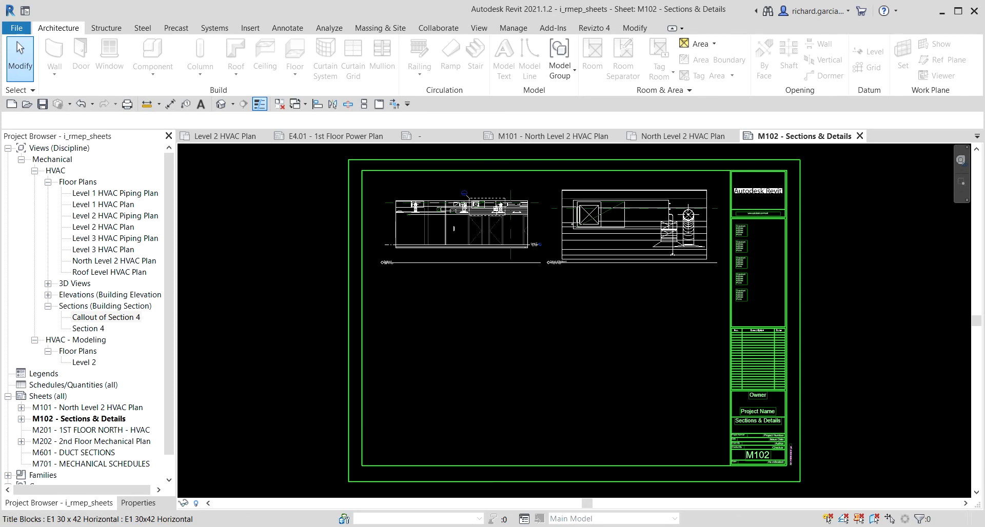
pyautogui.moveTo(0, 72); pyautogui.dragTo(350, 64)
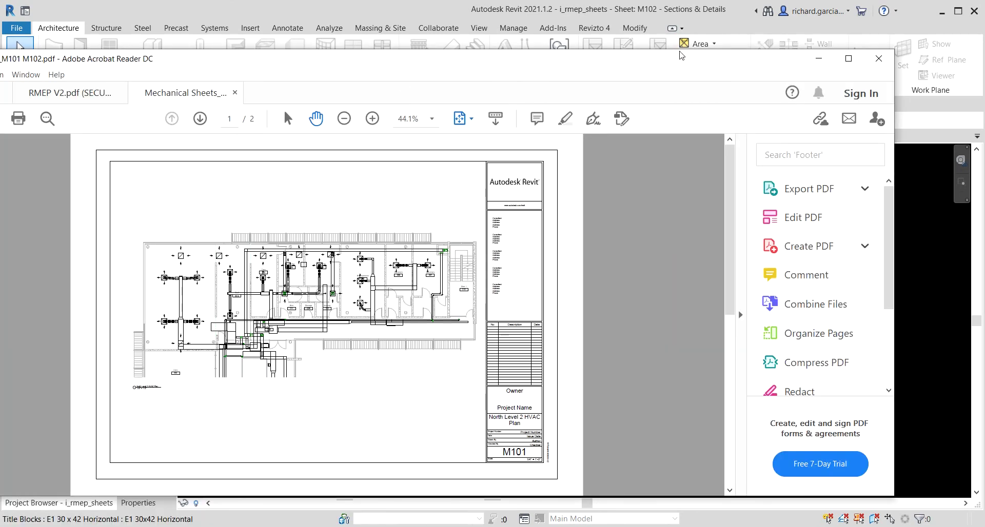
pyautogui.click(849, 58)
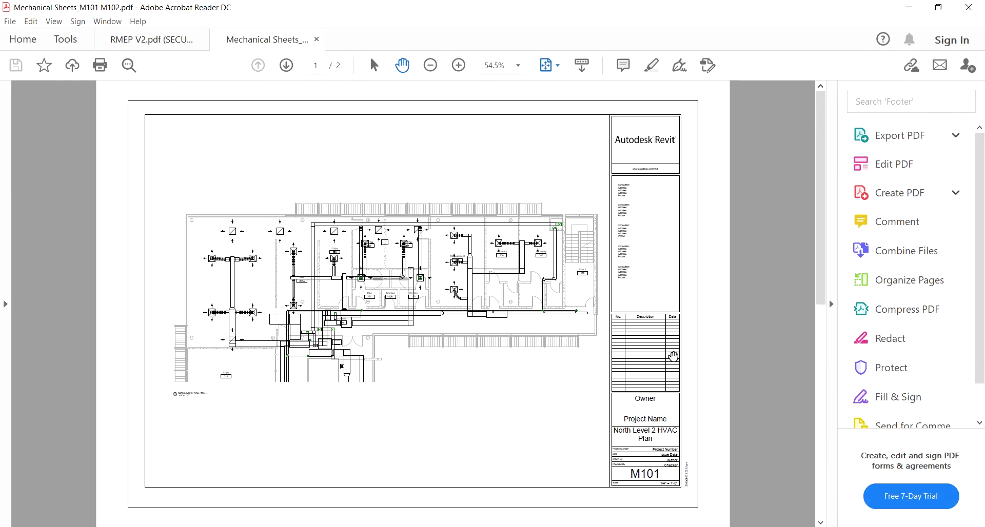
pyautogui.click(821, 523)
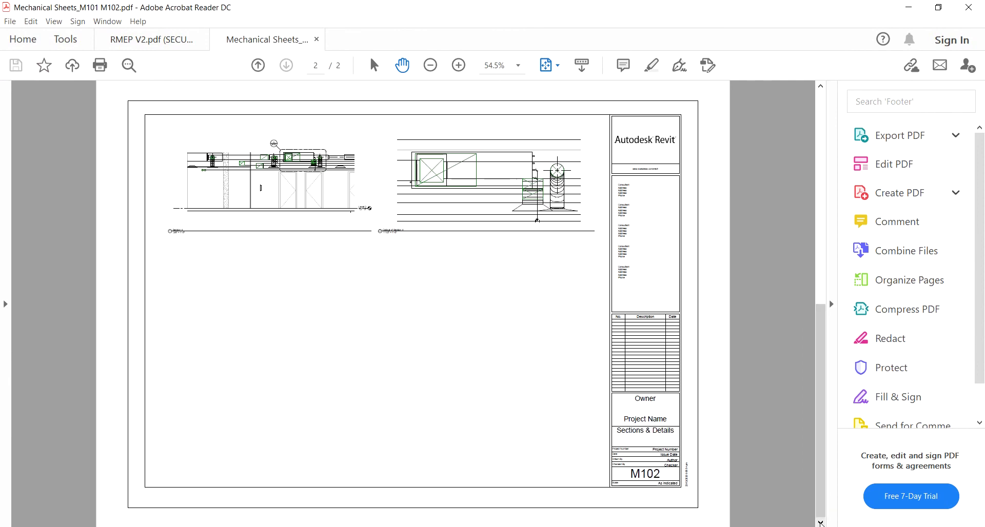
pyautogui.click(820, 87)
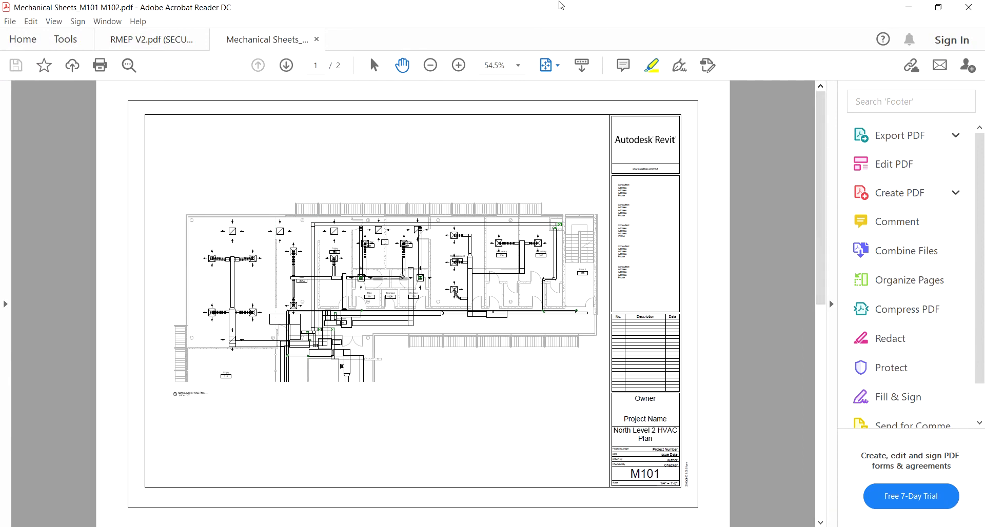
pyautogui.moveTo(561, 5); pyautogui.dragTo(0, 164)
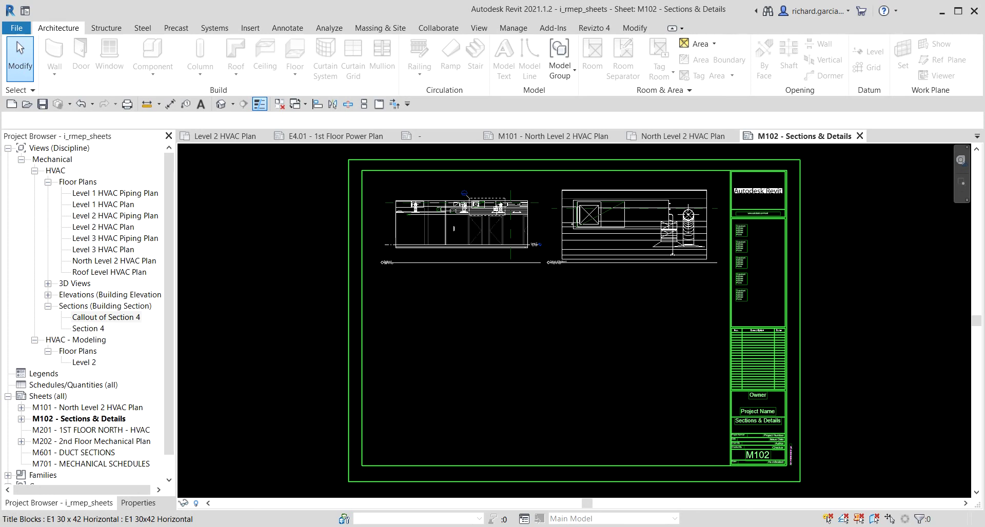
# Step: Close all inactive views in Revit, saving the changes to the E1 30 x 42 Horizontal.rfa title block family
pyautogui.press('Escape')
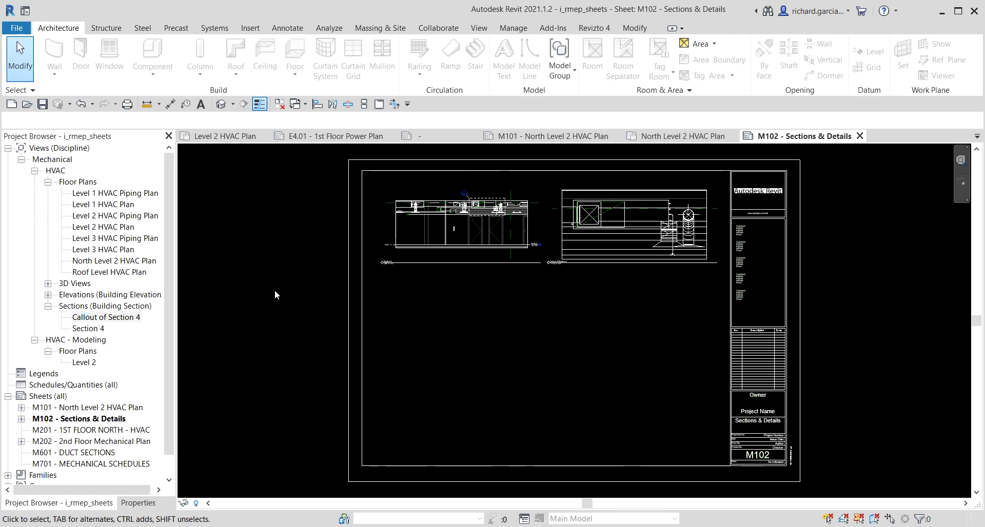
pyautogui.click(279, 104)
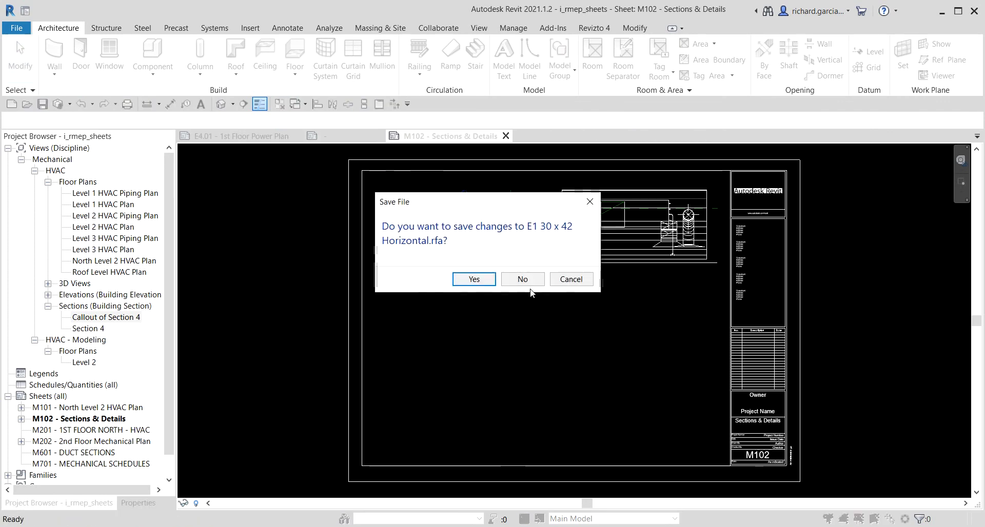
pyautogui.click(463, 276)
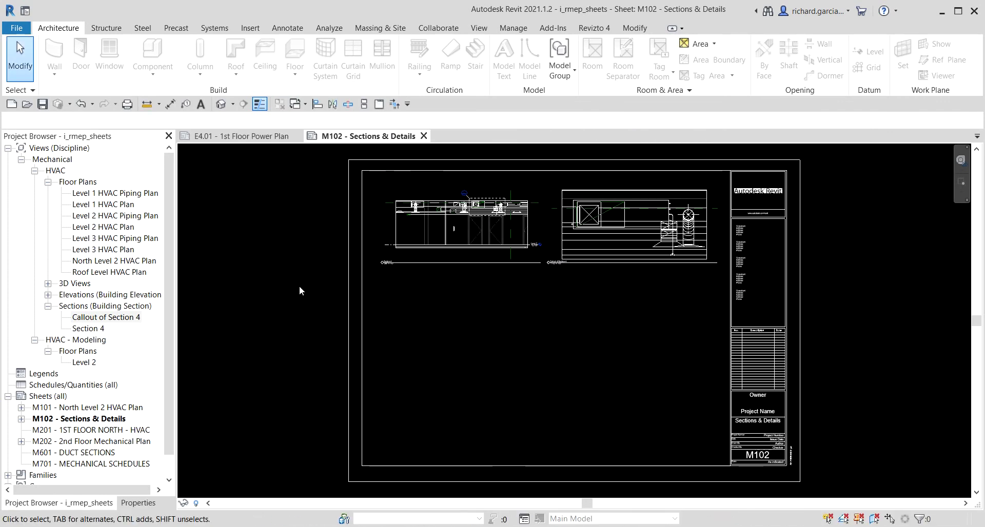
# Step: Tile sheets M102 - Sections & Details and E4.01 - 1st Floor Power Plan side by side, each fitted to its window
pyautogui.press('w')
pyautogui.press('t')
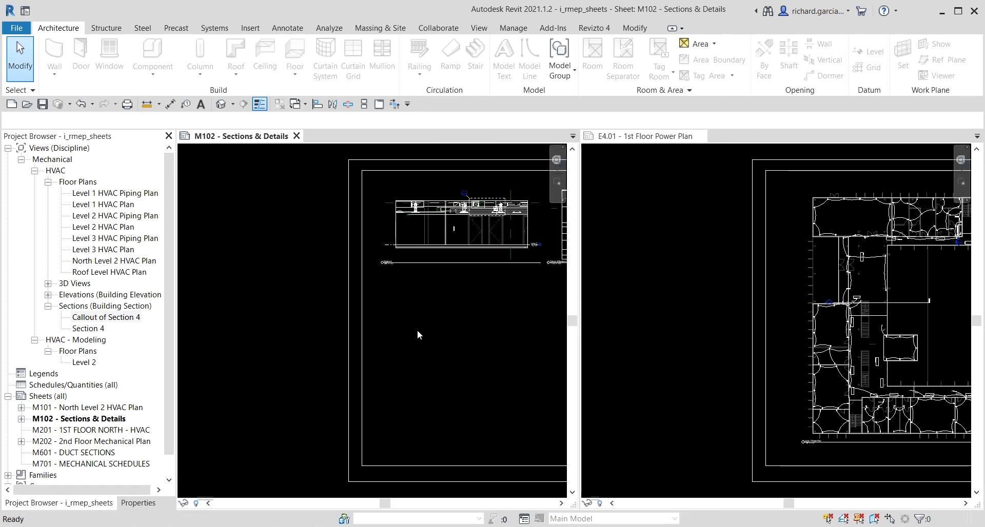
pyautogui.press('z')
pyautogui.press('f')
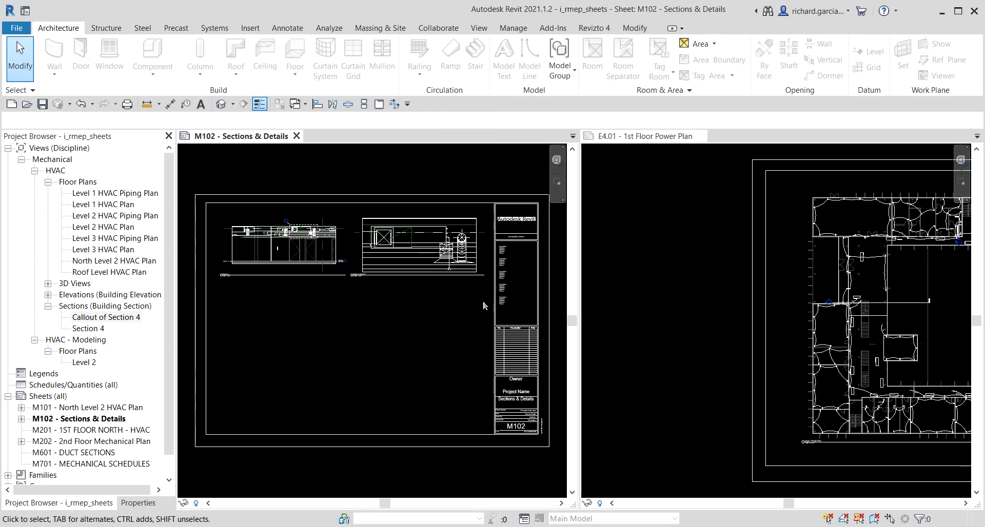
pyautogui.click(672, 275)
pyautogui.press('z')
pyautogui.press('f')
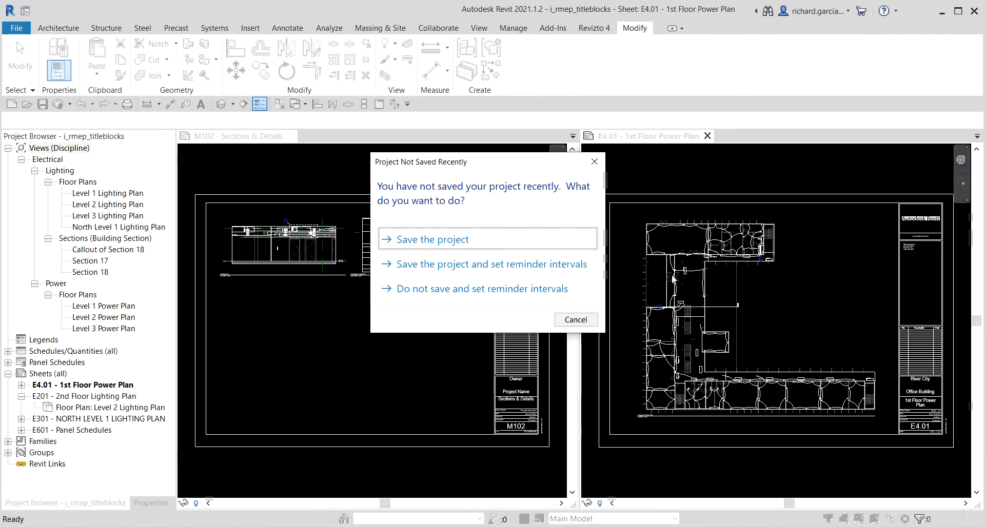